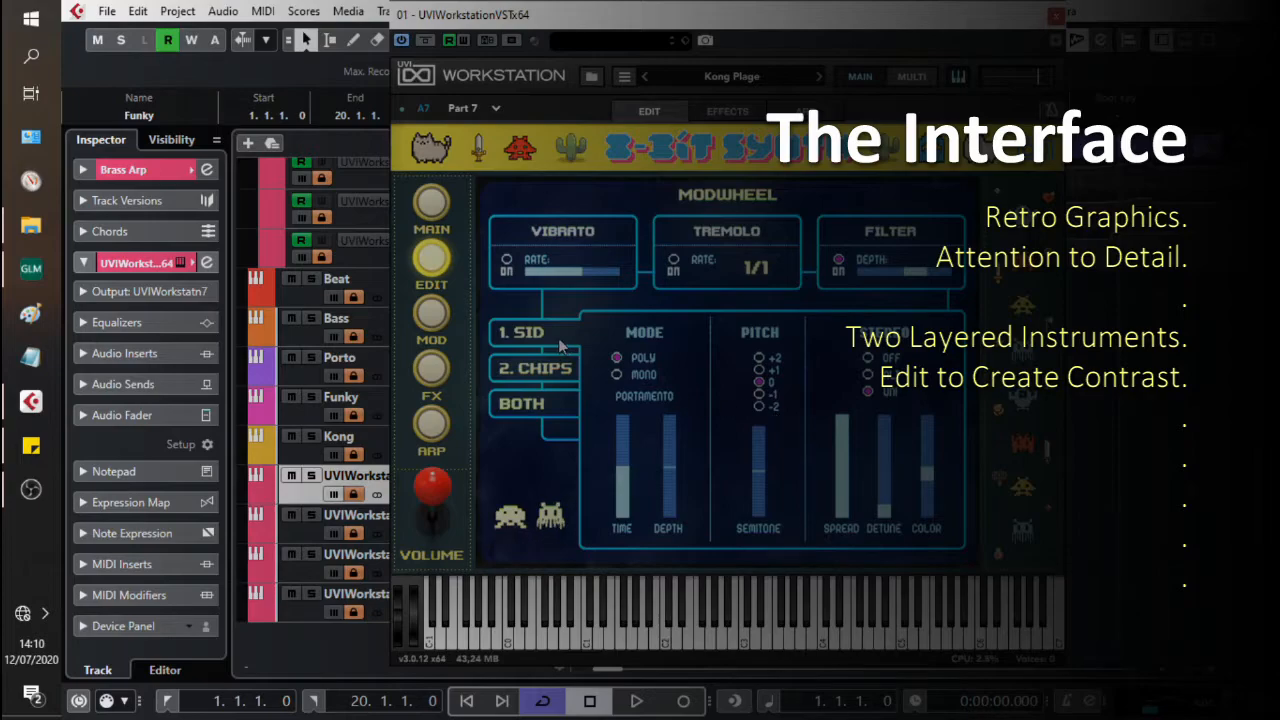
Step: Add an IR Verb effect to the Porta Chord part's effects chain
click(432, 425)
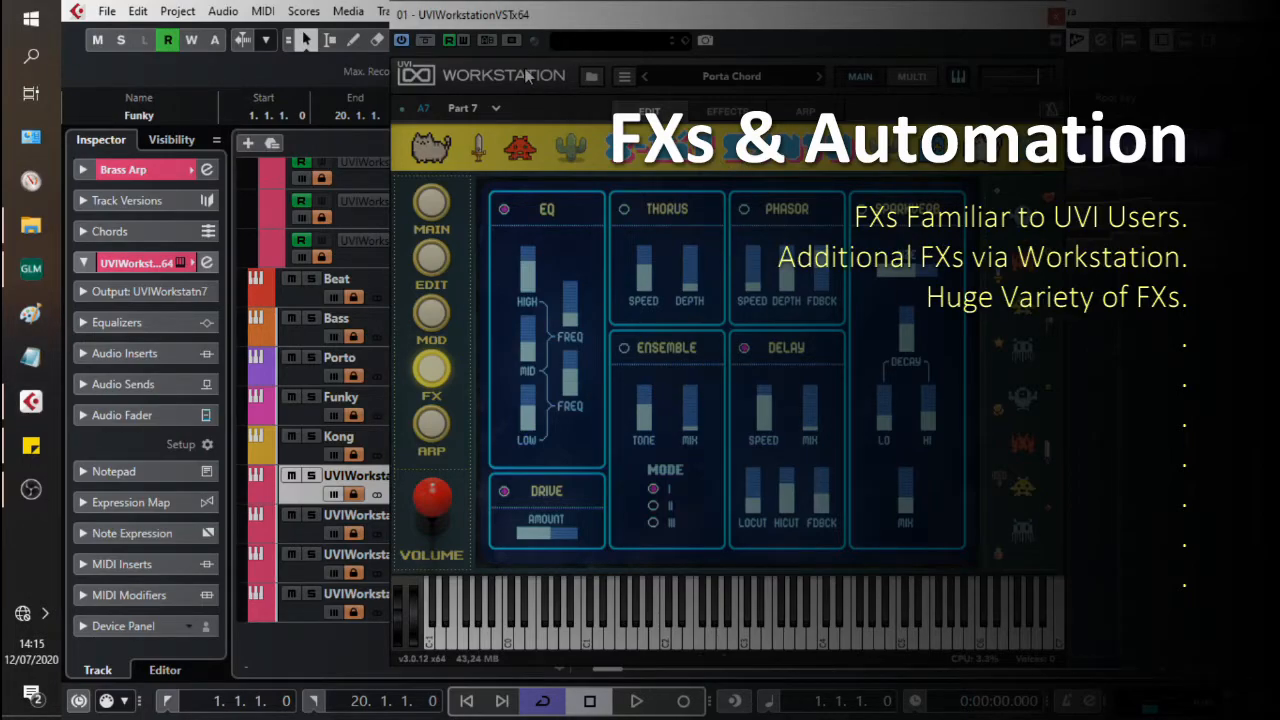
click(729, 111)
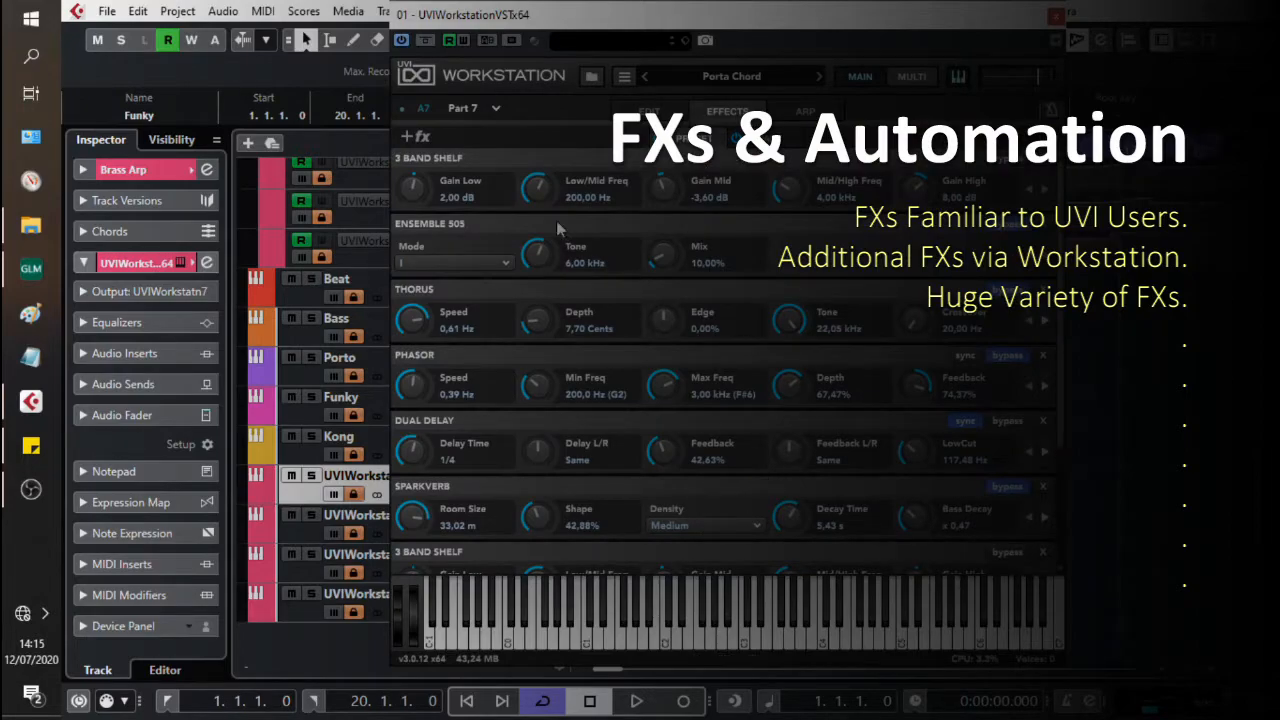
click(414, 137)
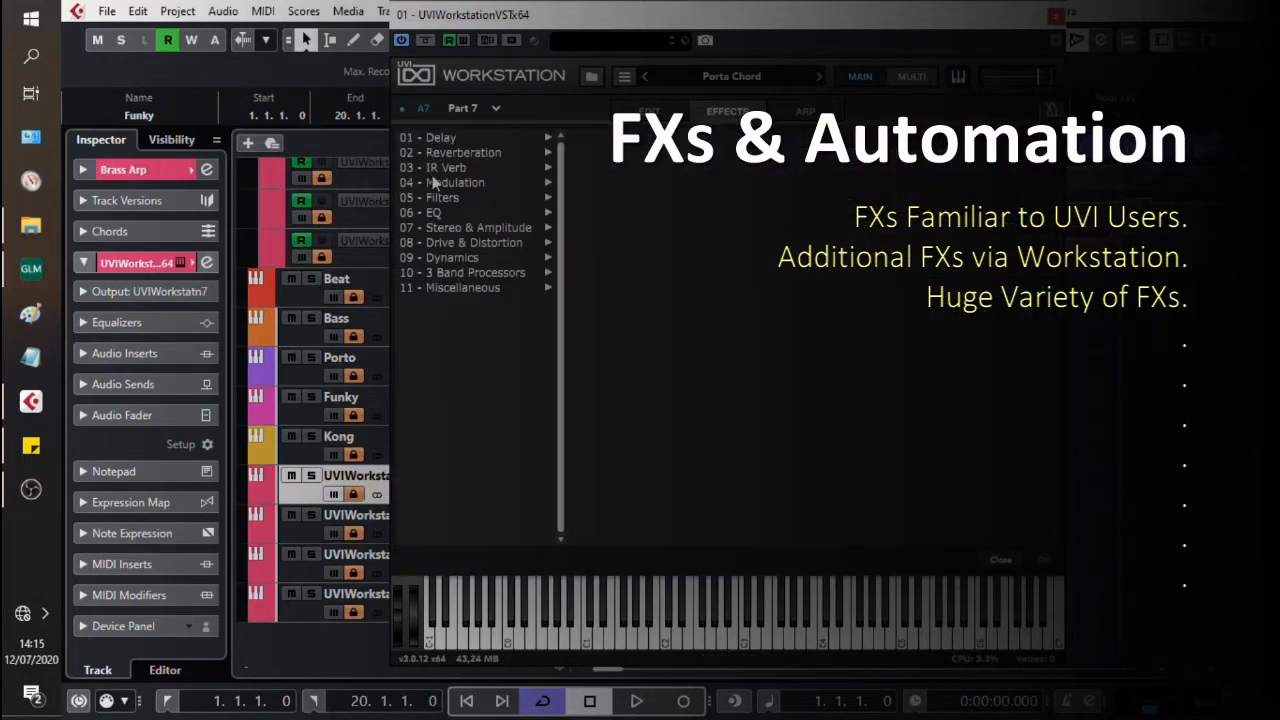
click(459, 171)
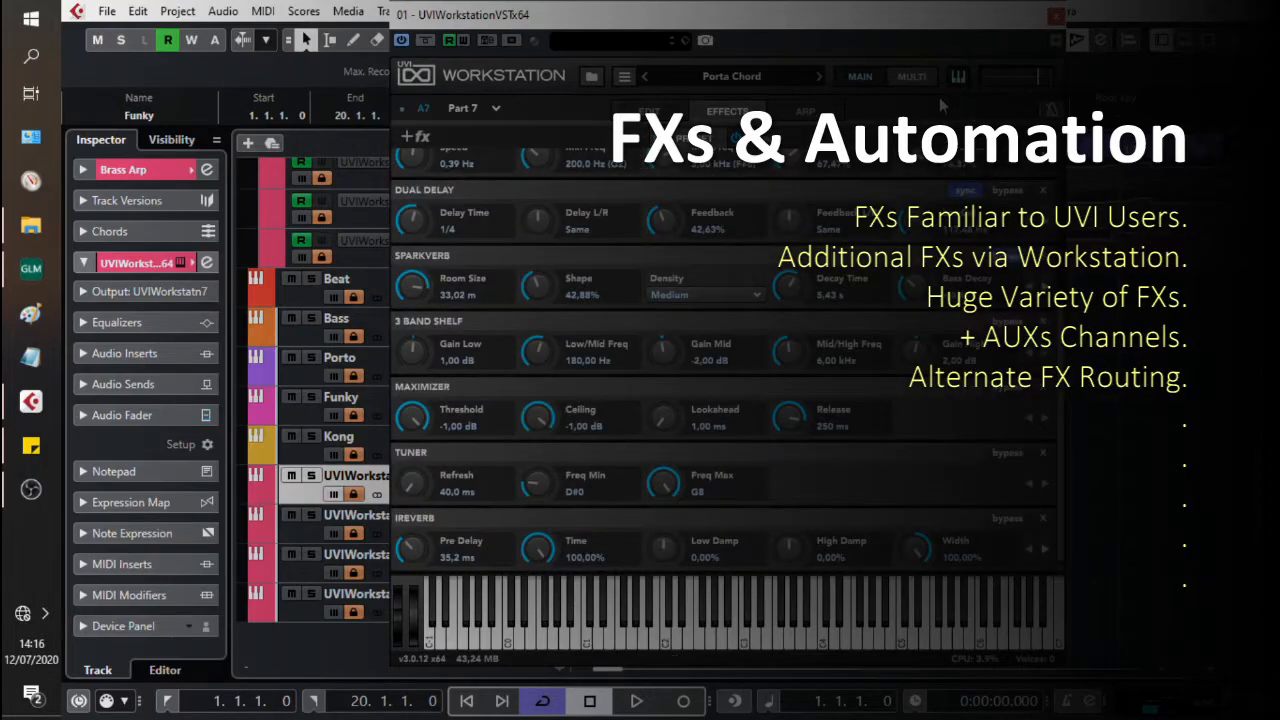
Step: Review the AUX1 and AUX2 effect channels in the multi mixer
click(908, 80)
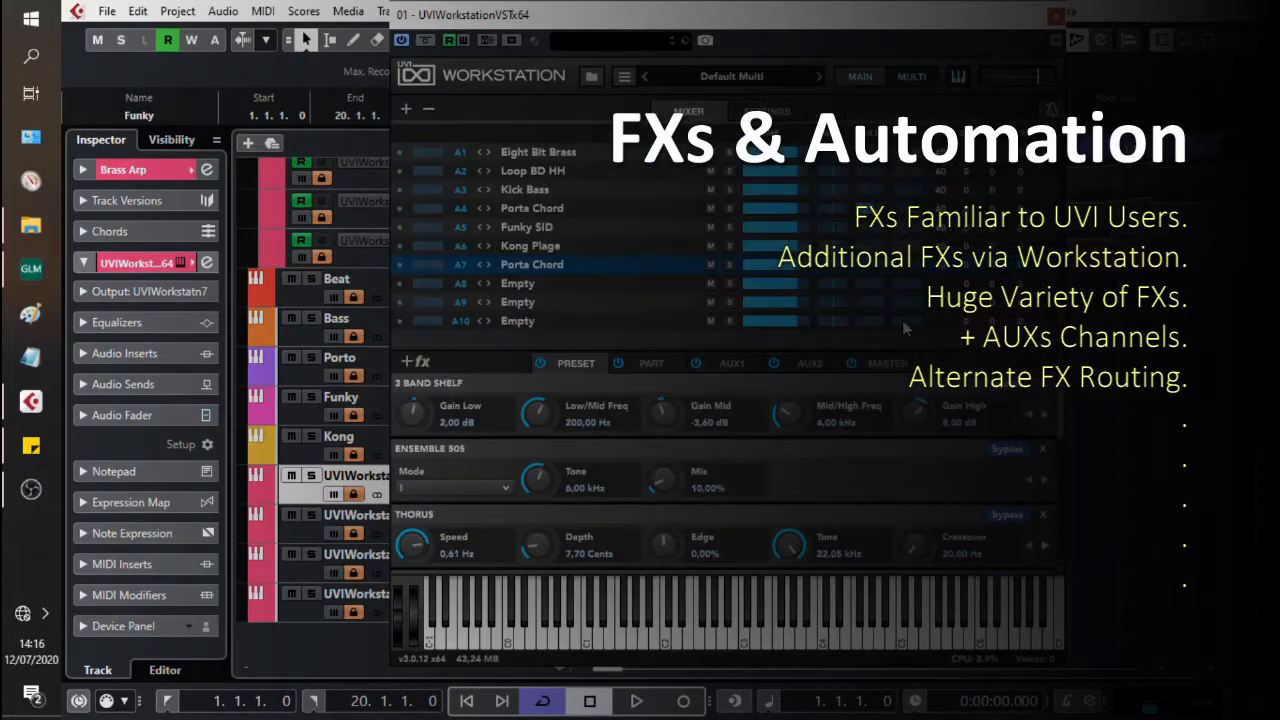
click(735, 363)
click(808, 363)
click(731, 363)
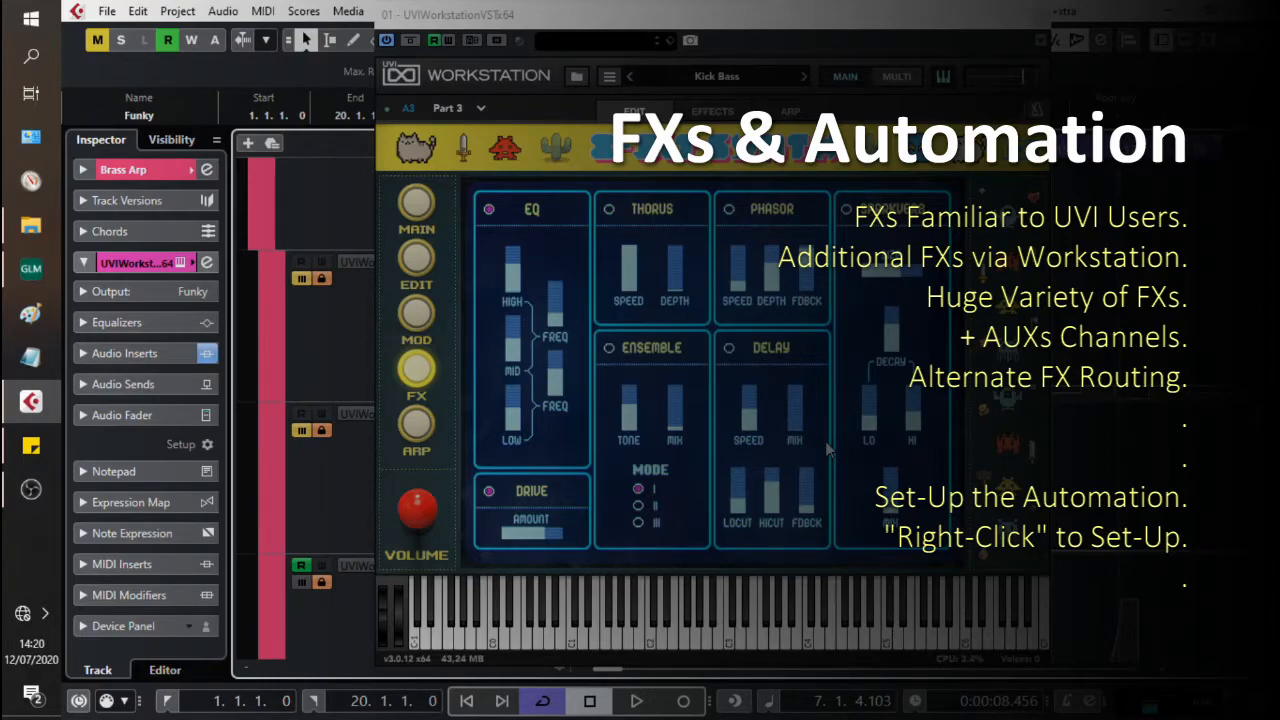
Step: Examine the host automation slots available for Kick Bass's Delay Mix and leave it unassigned
mouse_move(797, 410)
right_click(797, 410)
click(855, 378)
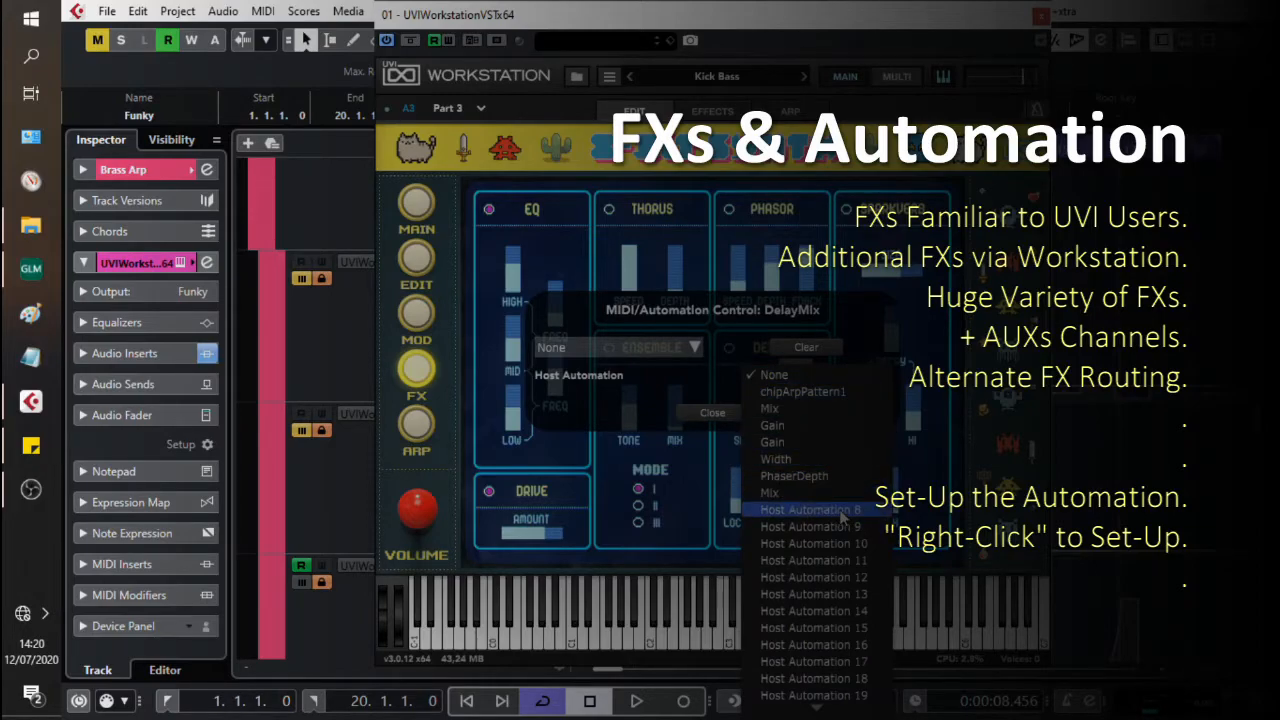
click(843, 316)
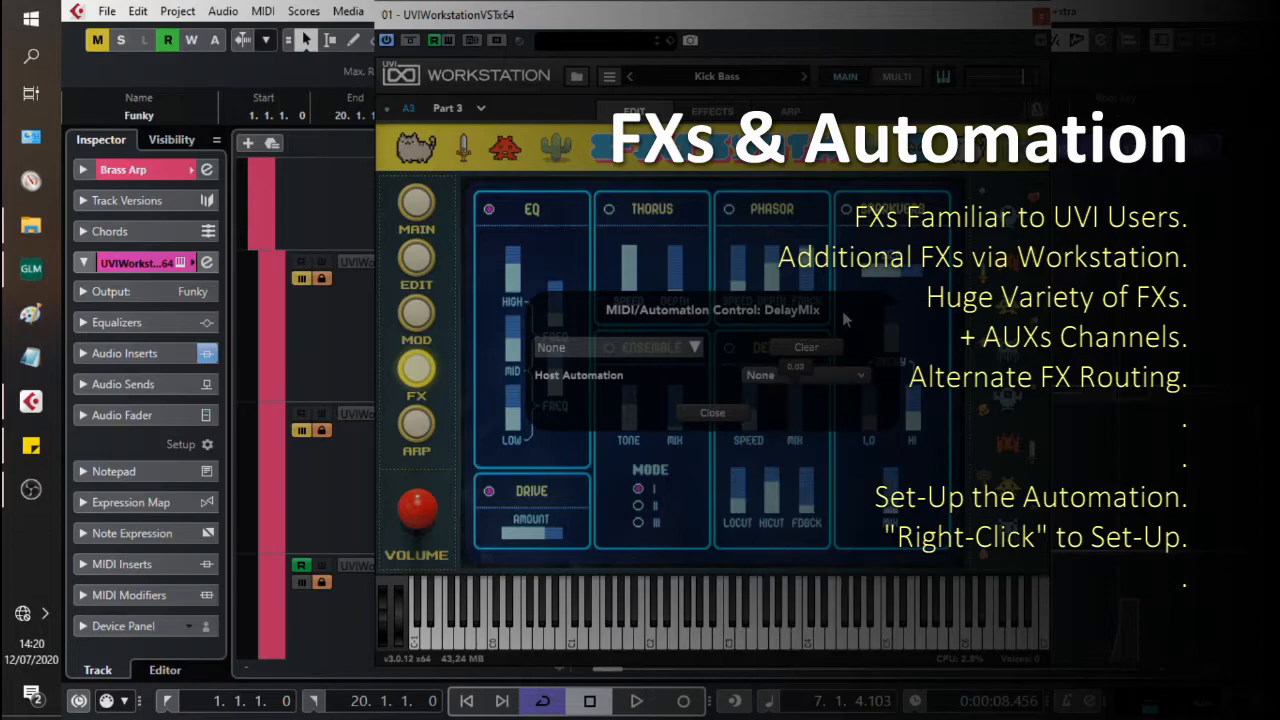
click(712, 413)
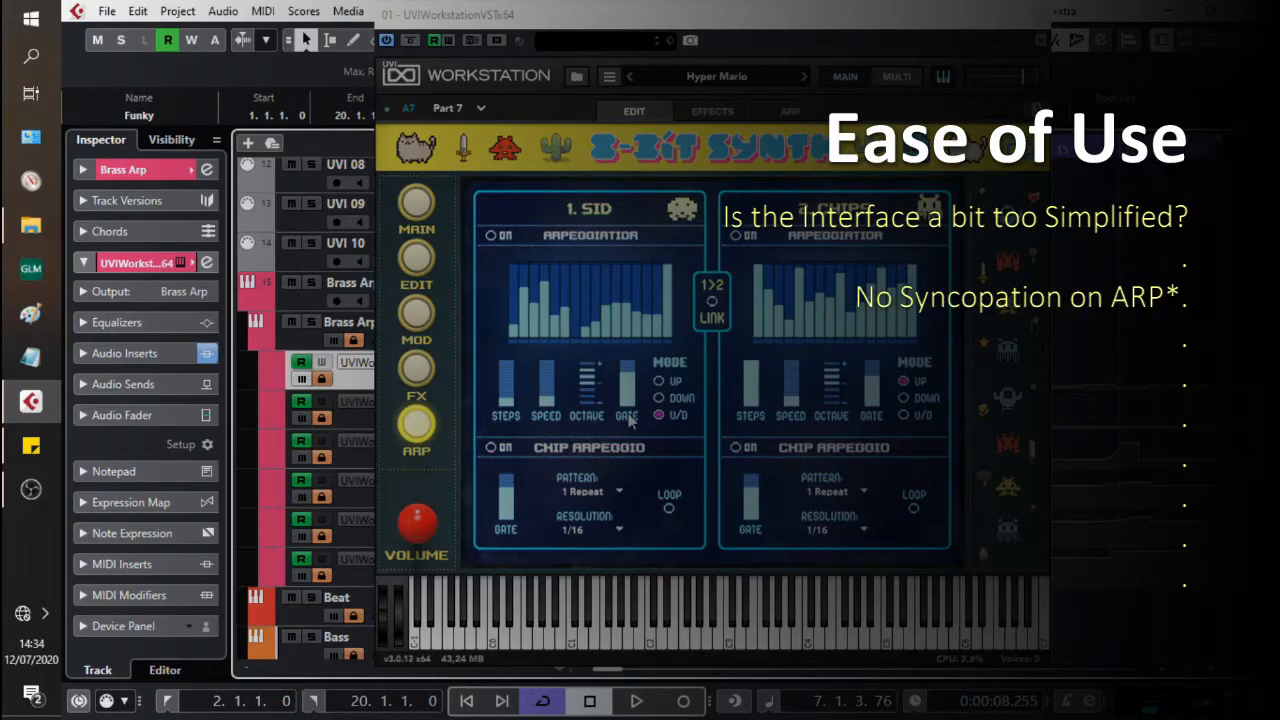
Step: Open the Workstation's own arpeggiator page for the Hyper Mario part
click(788, 110)
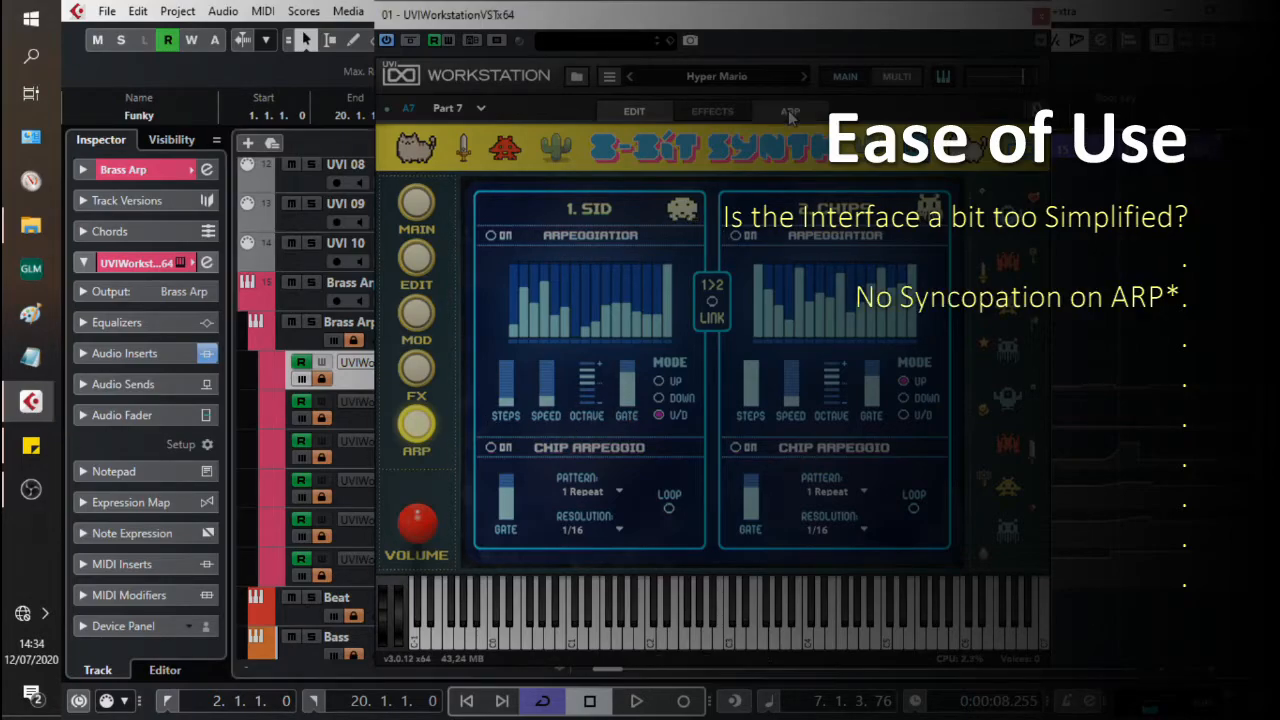
click(424, 146)
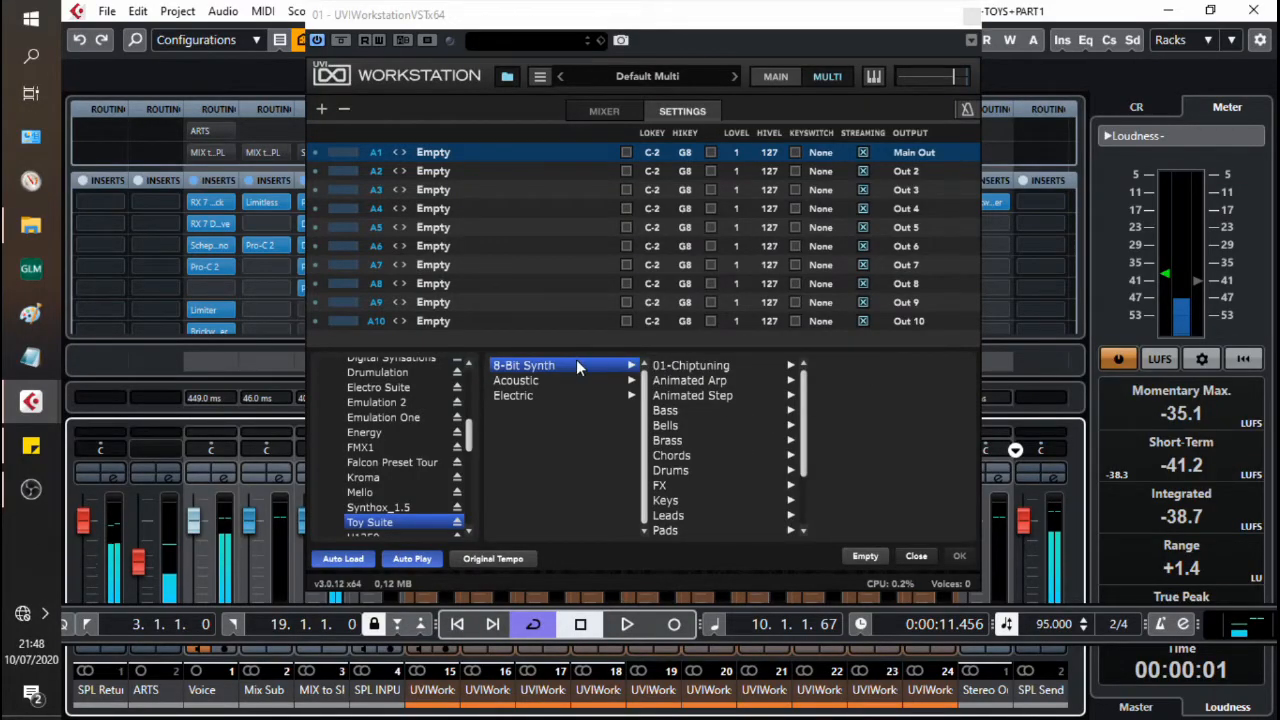
Step: Audition 8-Bit Synth's Bad Ass and Guitar Fuzz bass presets in part A1 and load Eight Bit Brass
click(775, 410)
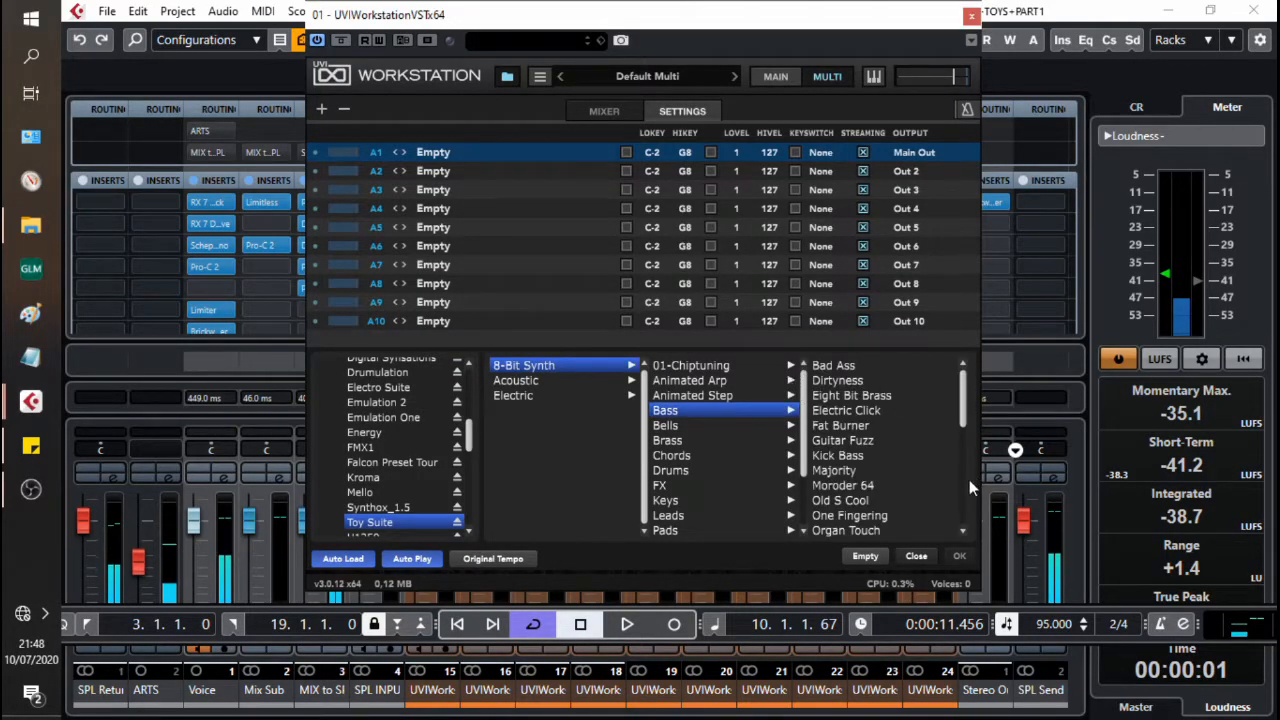
click(844, 368)
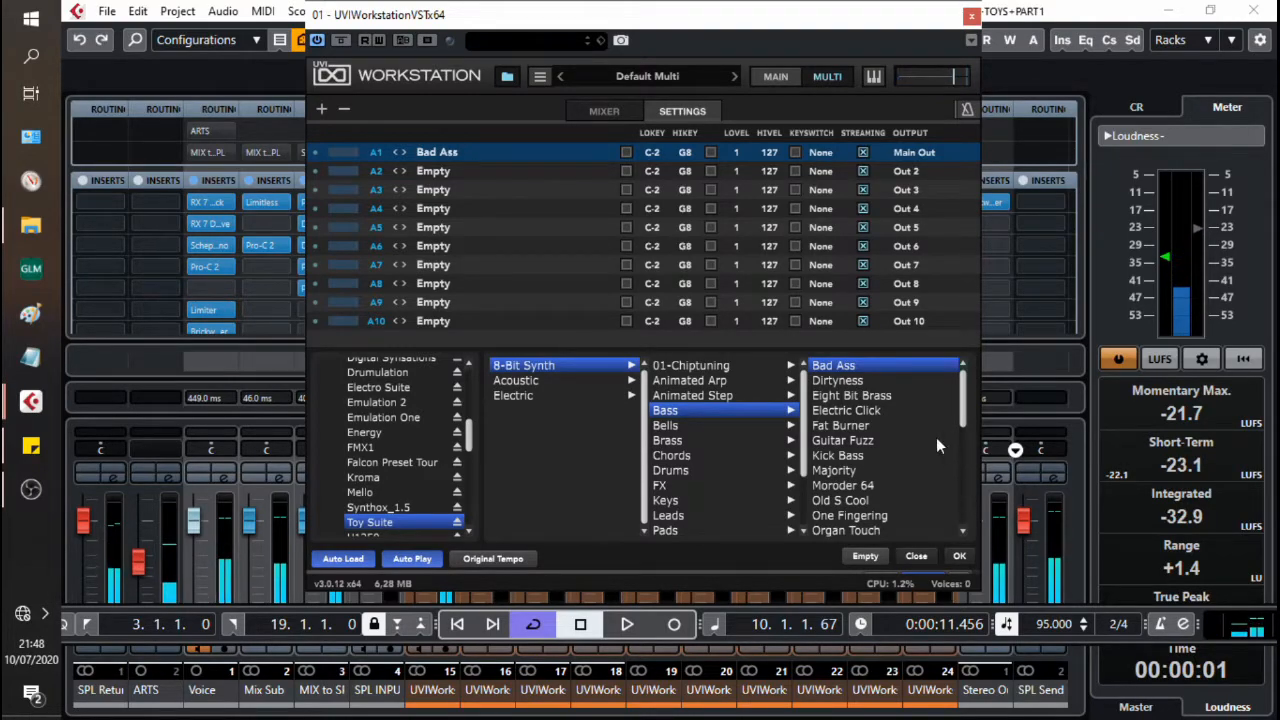
click(850, 442)
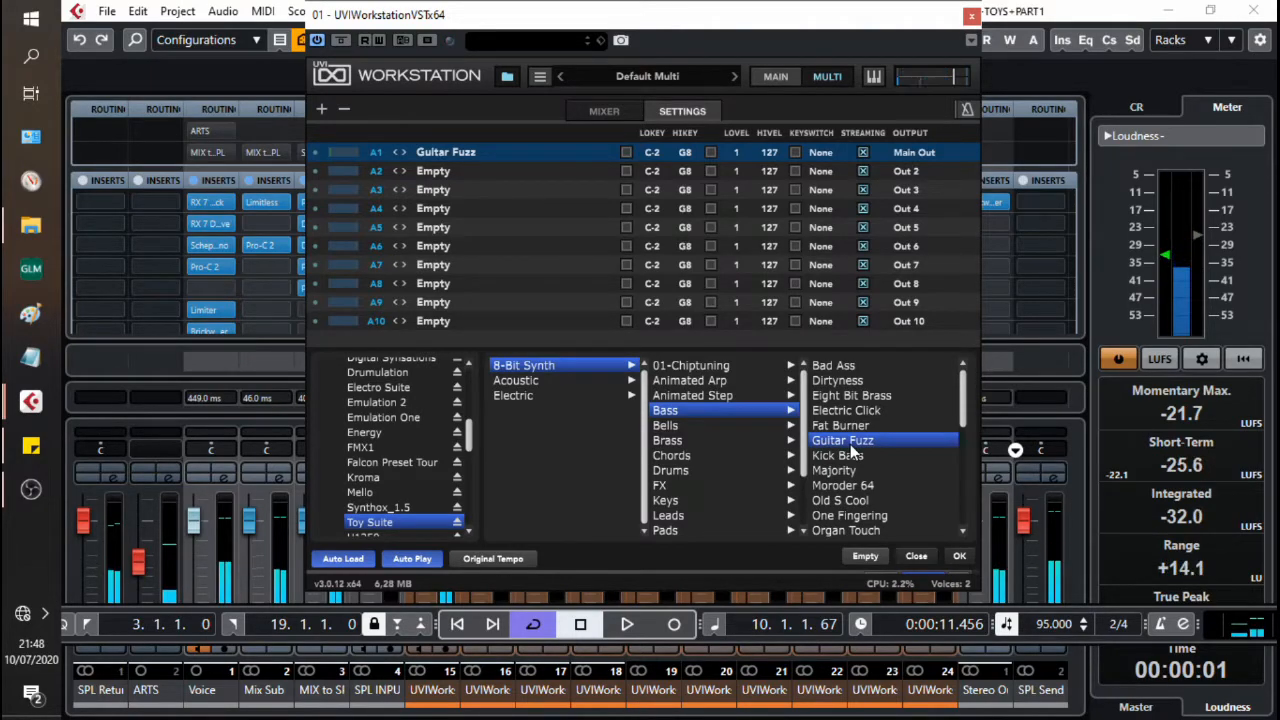
click(871, 397)
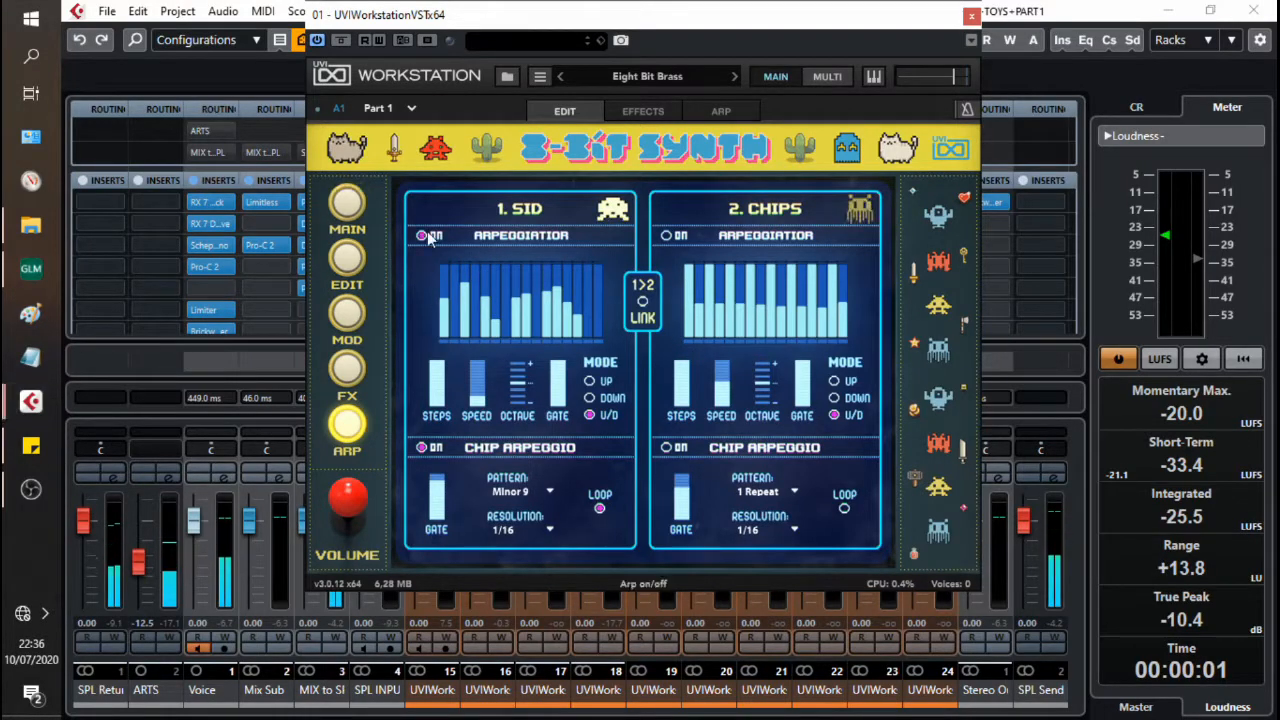
Step: Switch off the SID layer's main arpeggiator on Eight Bit Brass and hide the mixer
click(424, 237)
click(424, 237)
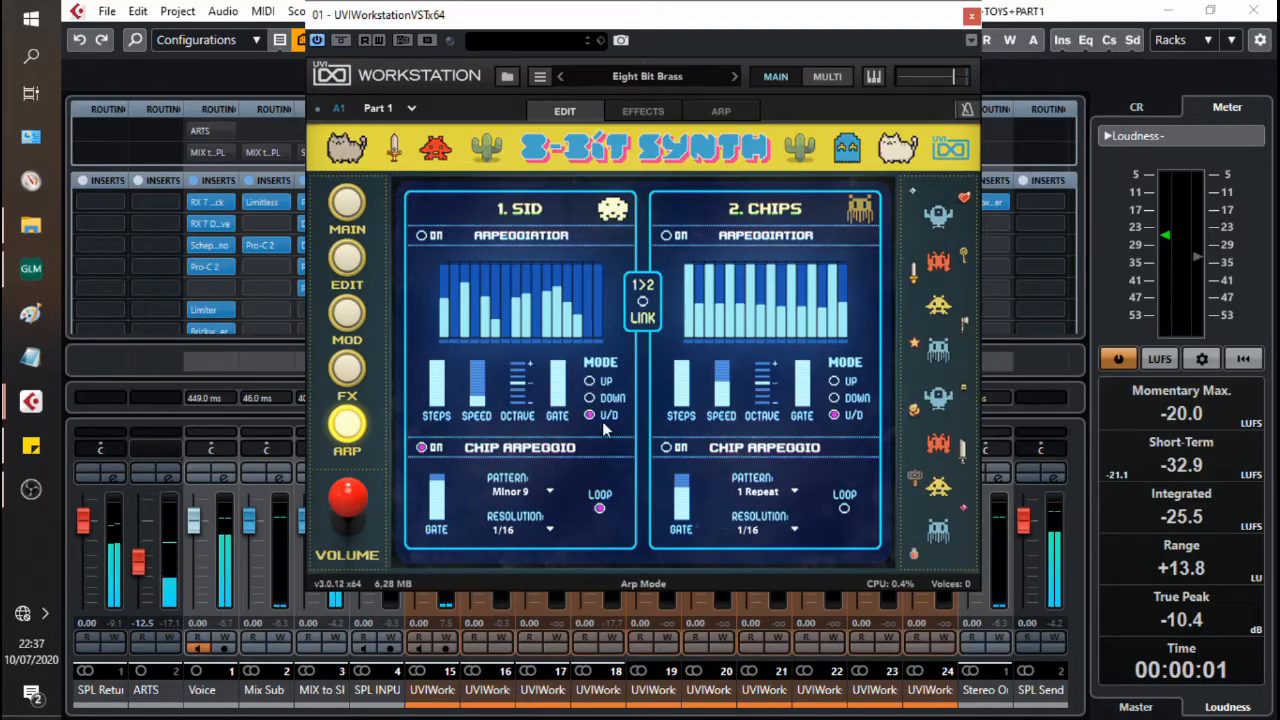
key(F3)
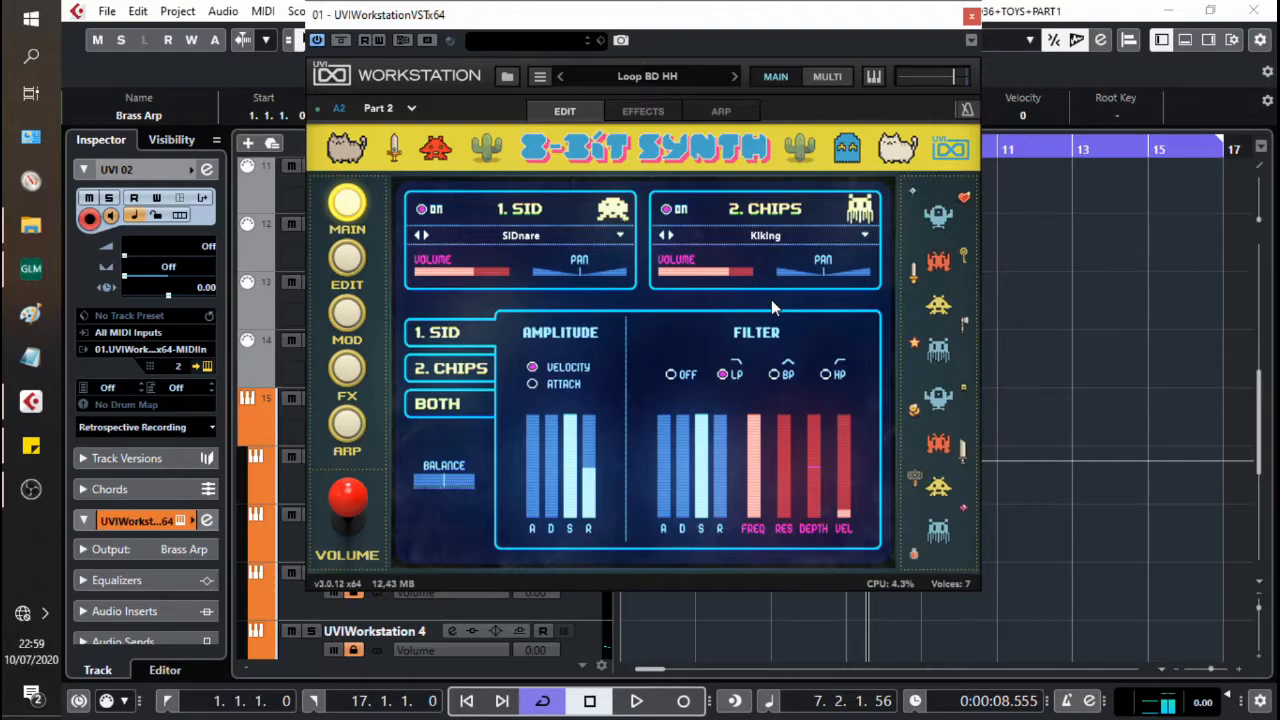
Step: Turn off the SID layer, Delay and Sparkverb on Loop BD HH and play the dry loop
click(422, 209)
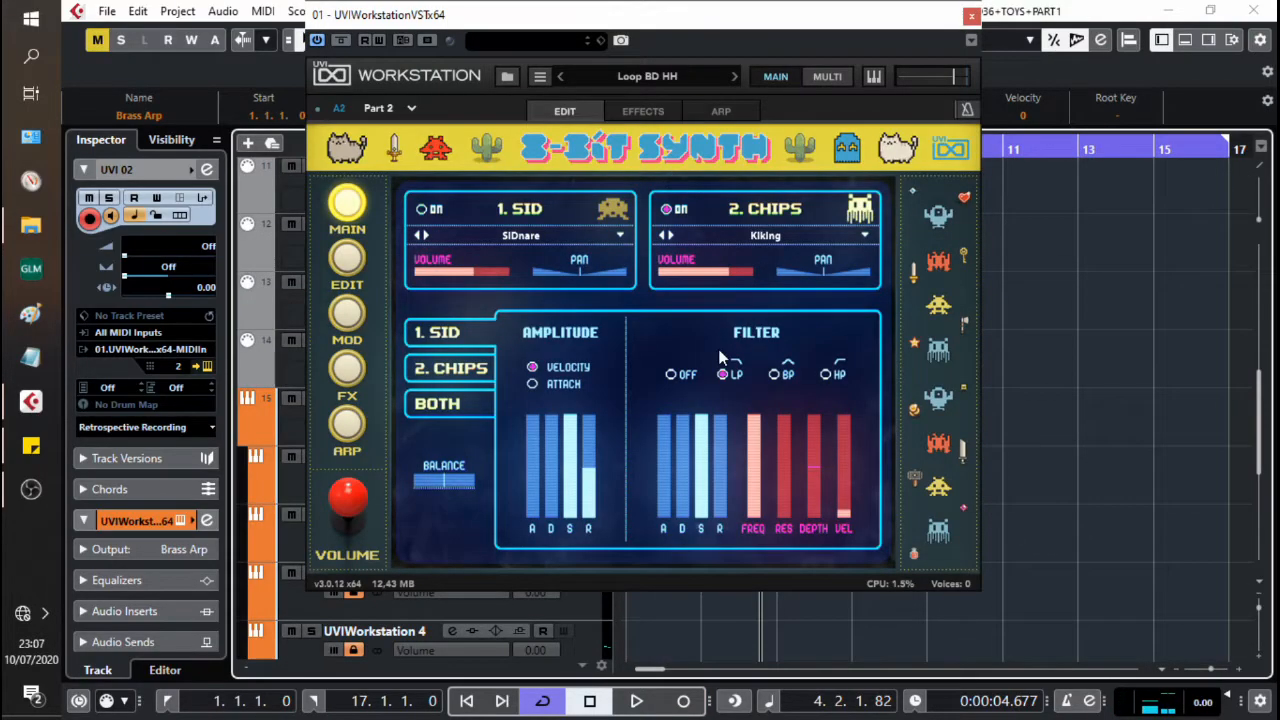
click(350, 372)
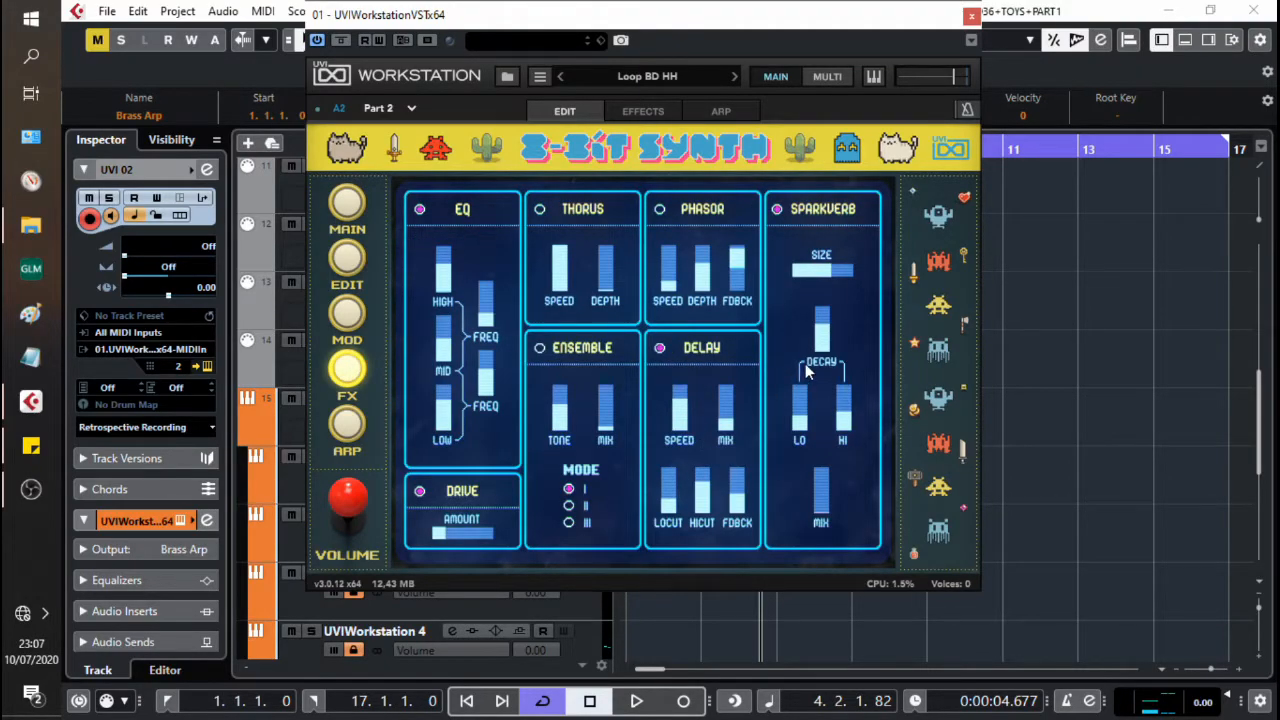
click(659, 348)
click(777, 210)
key(space)
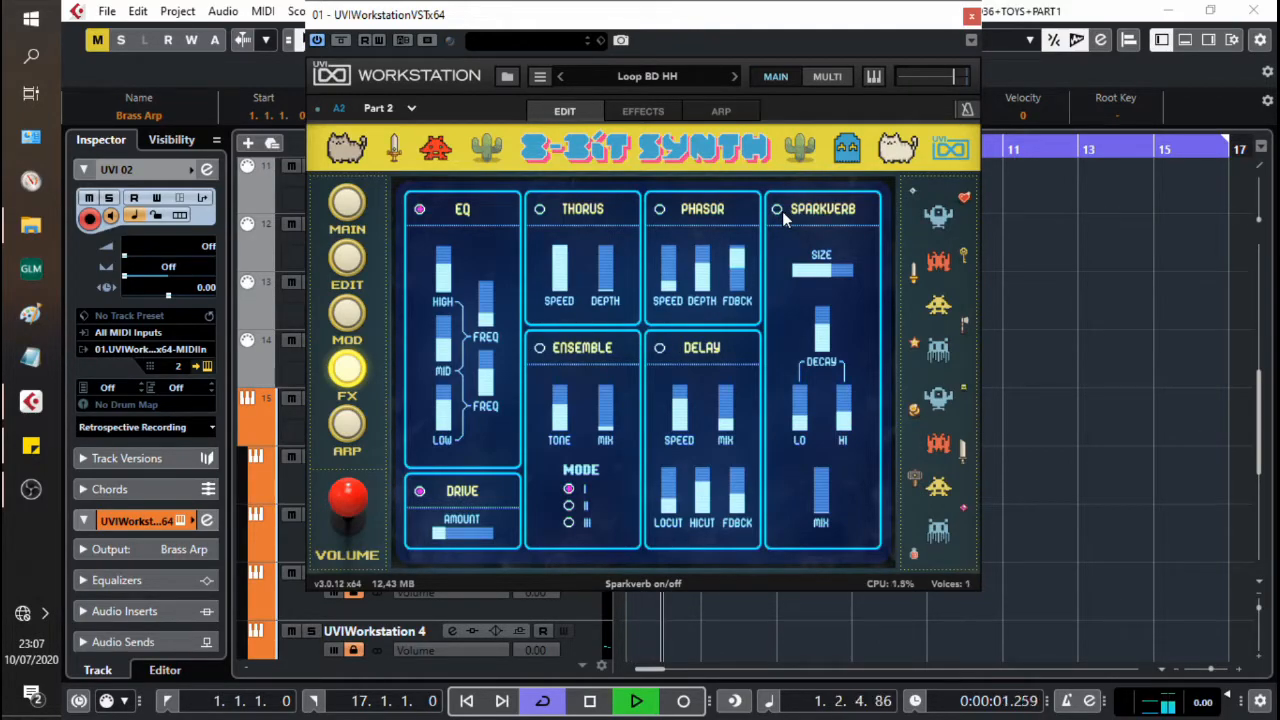
Step: Enable Sparkverb on Loop BD HH, reduce its size and adjust its mix and decay during playback
click(777, 210)
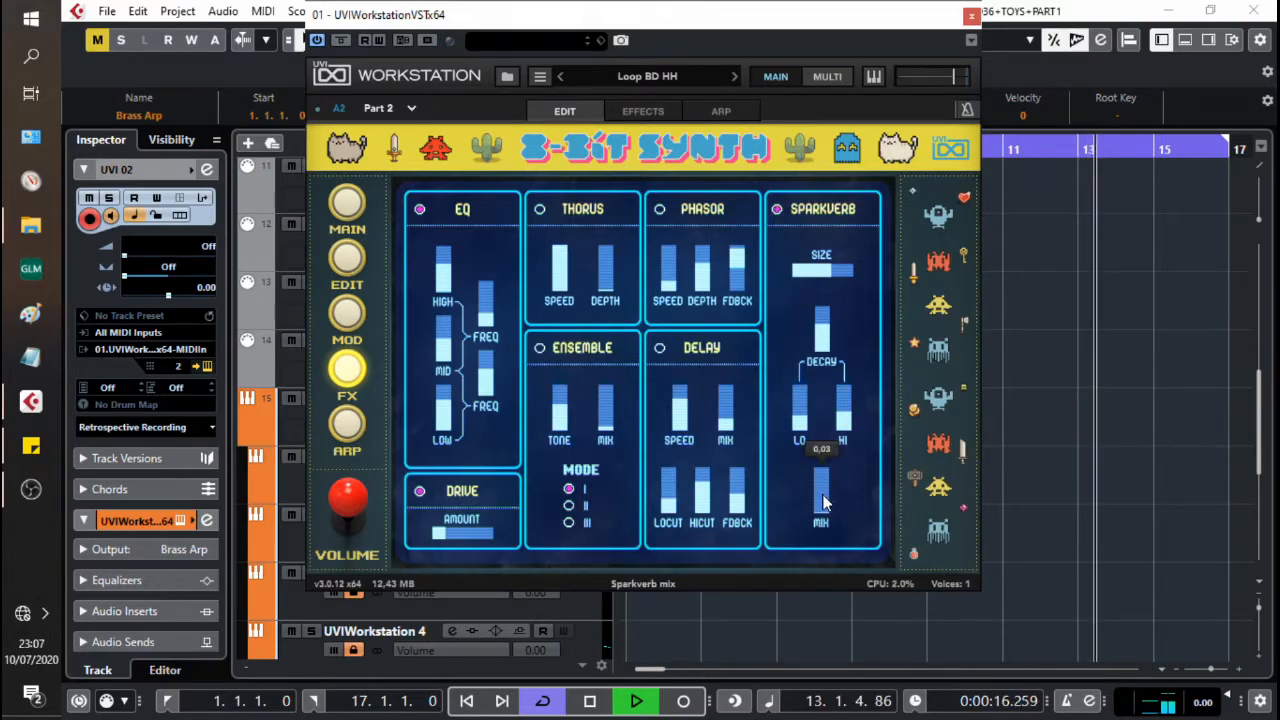
drag(826, 484, 828, 504)
drag(827, 272, 829, 334)
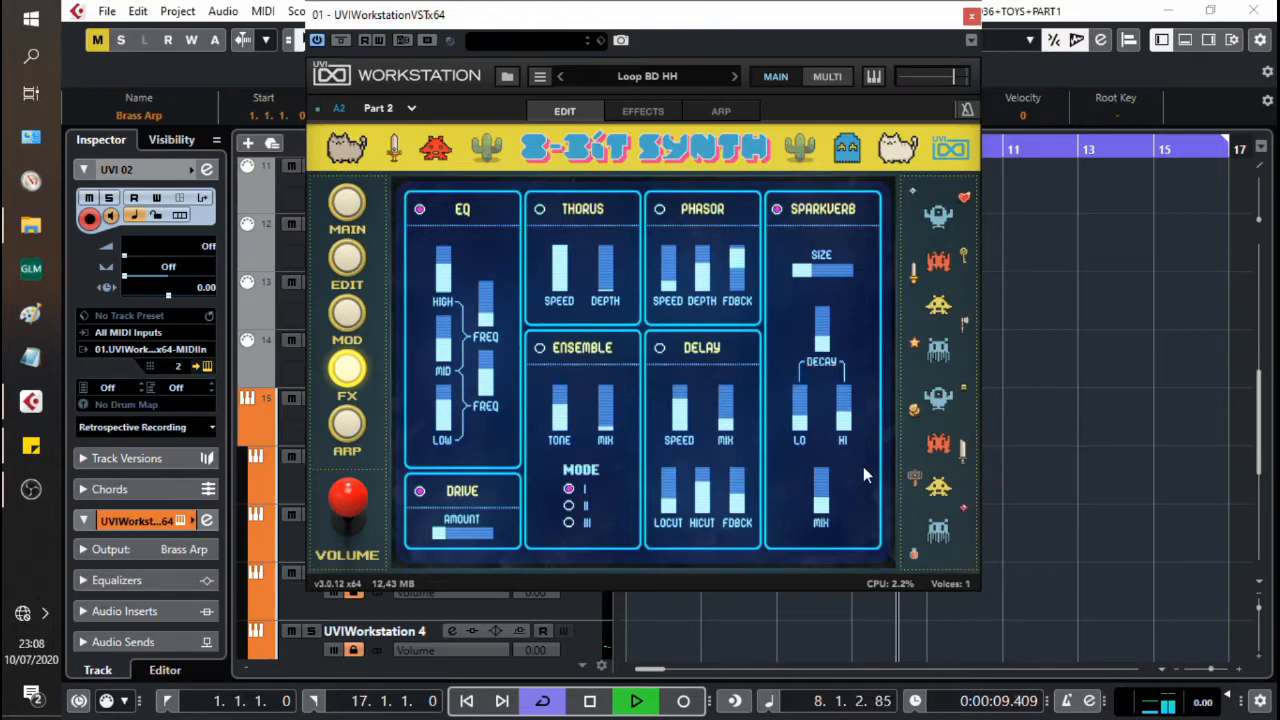
drag(810, 424, 843, 413)
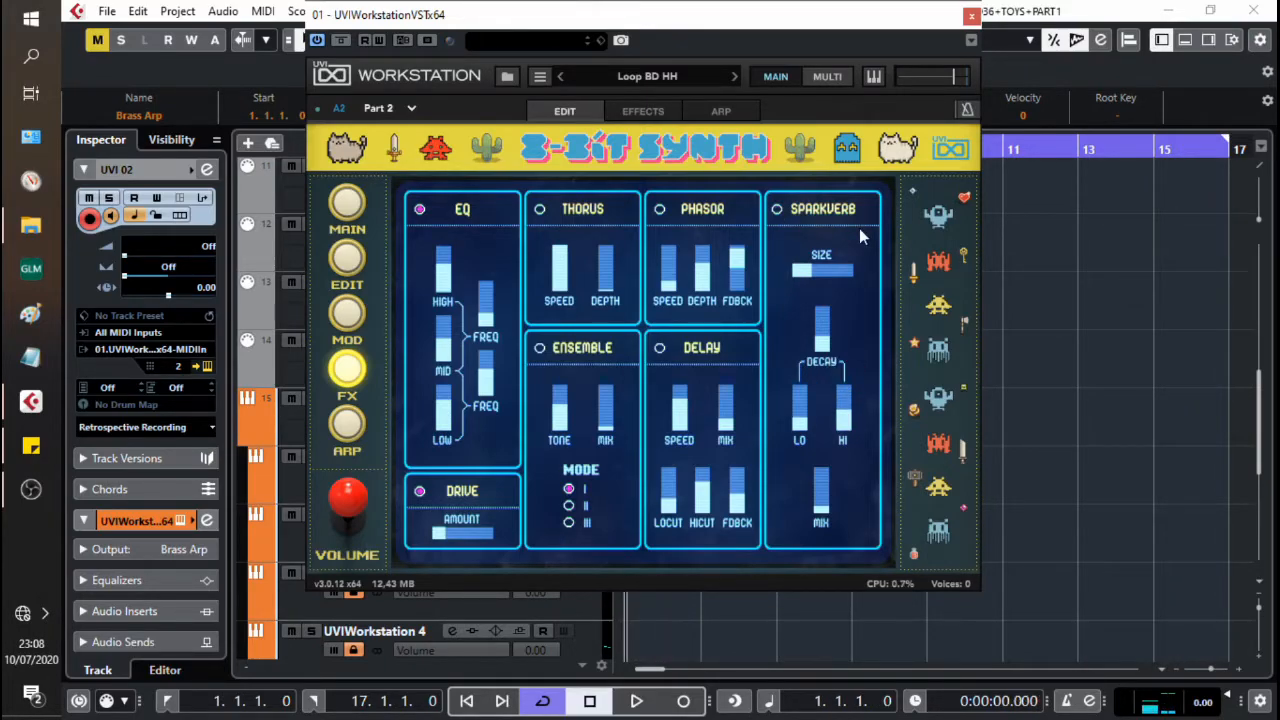
key(space)
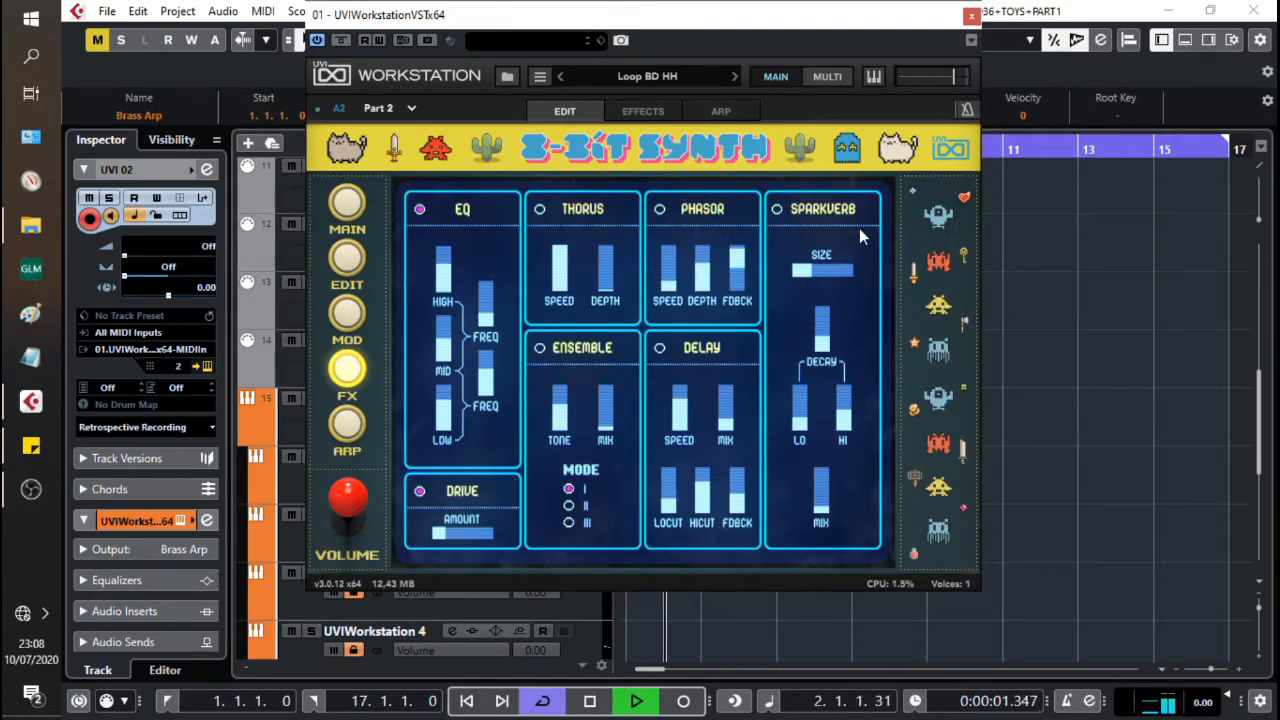
Step: Play the loop without Sparkverb, re-enable the reverb and play it again to compare
key(space)
click(777, 209)
key(space)
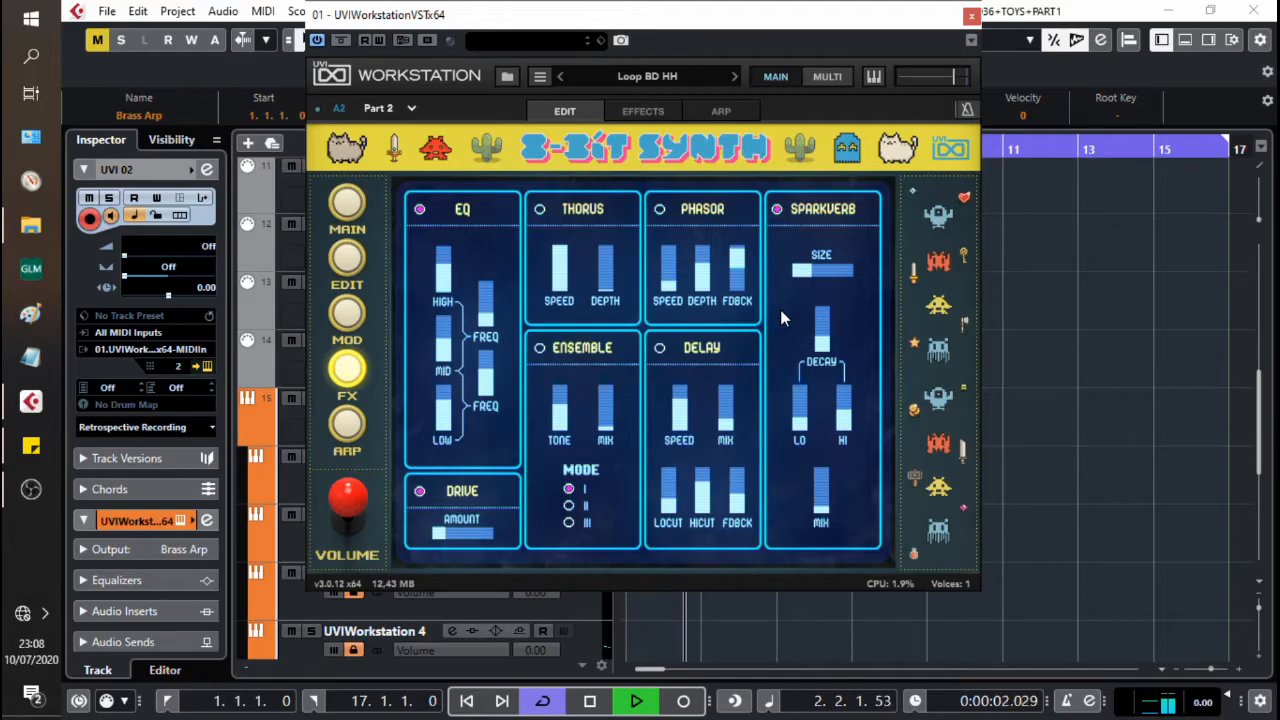
key(space)
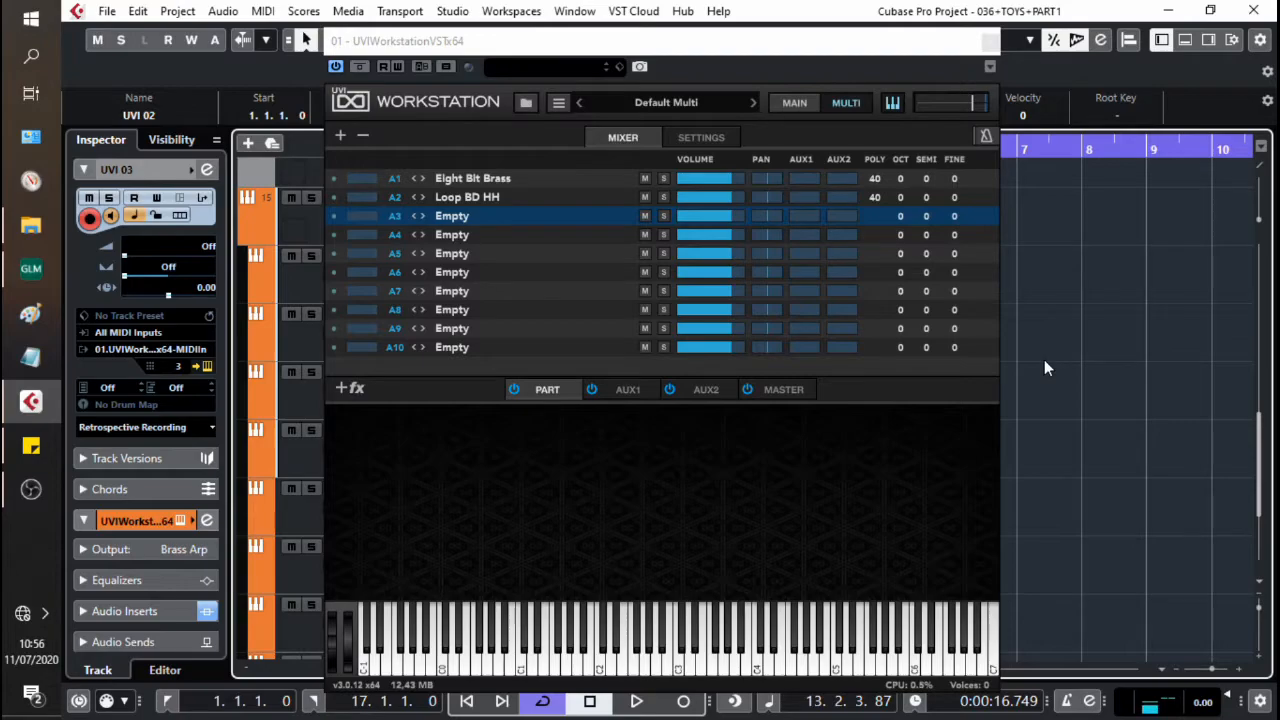
Step: Load the 8-Bit Synth bass preset Kick Bass into part A3 and show its editor
click(481, 175)
click(684, 436)
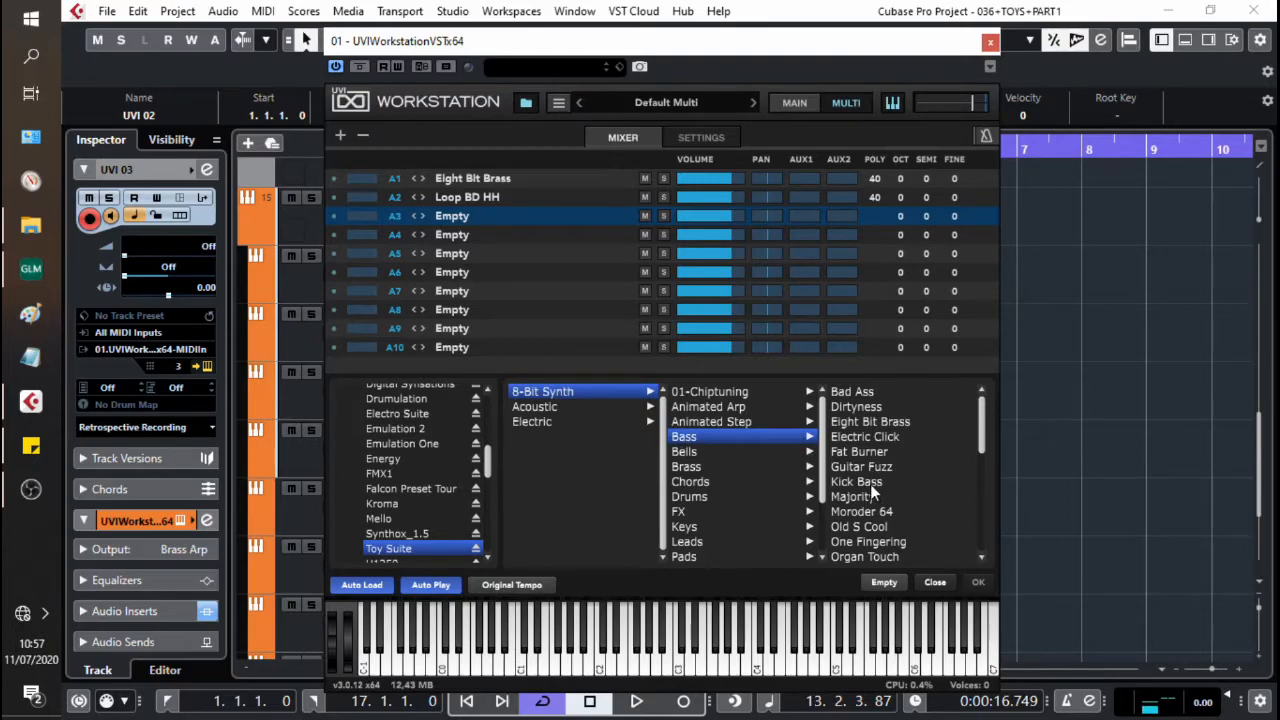
click(858, 481)
click(792, 103)
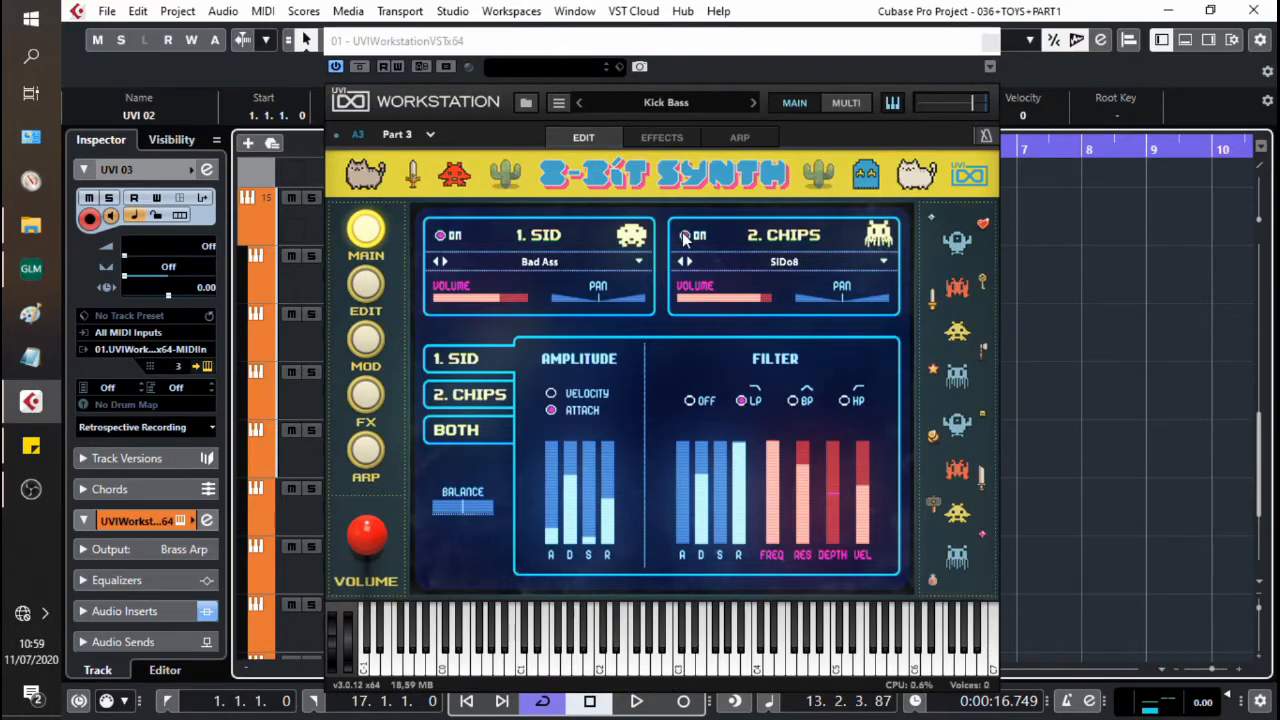
Step: Turn off Kick Bass's Chips layer and record a bass line on the UVI 03 track
click(684, 236)
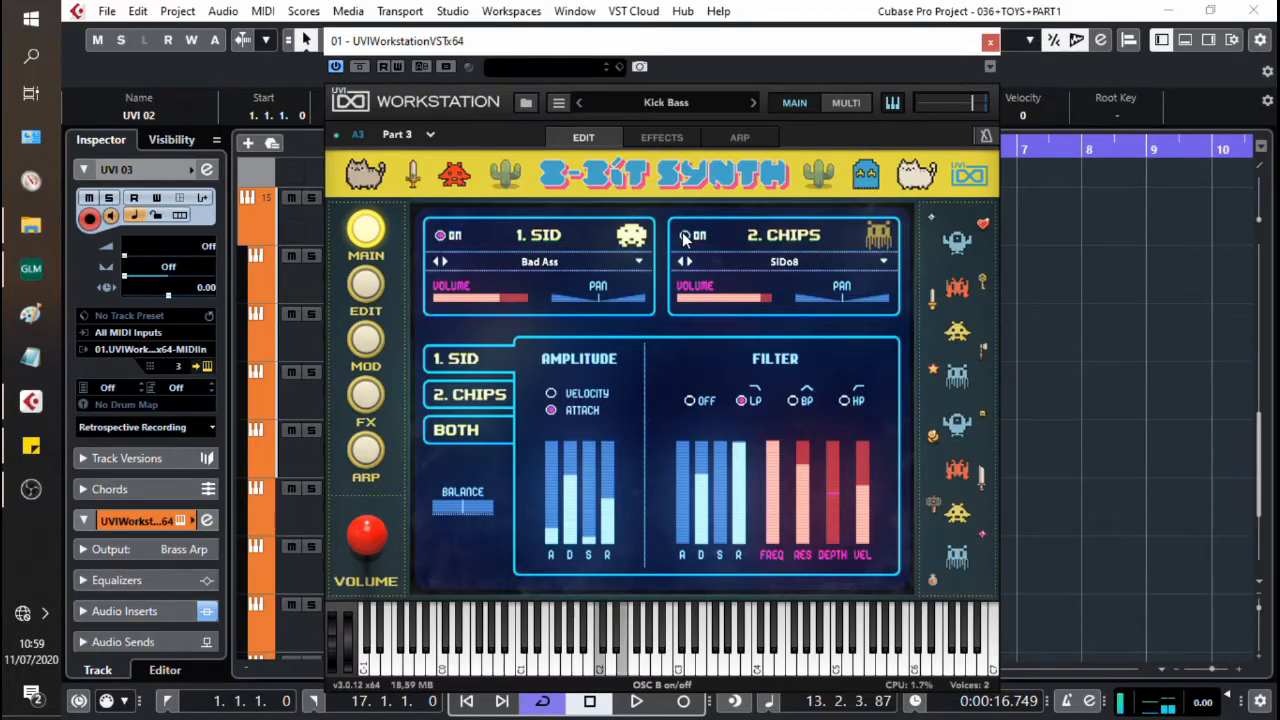
click(683, 236)
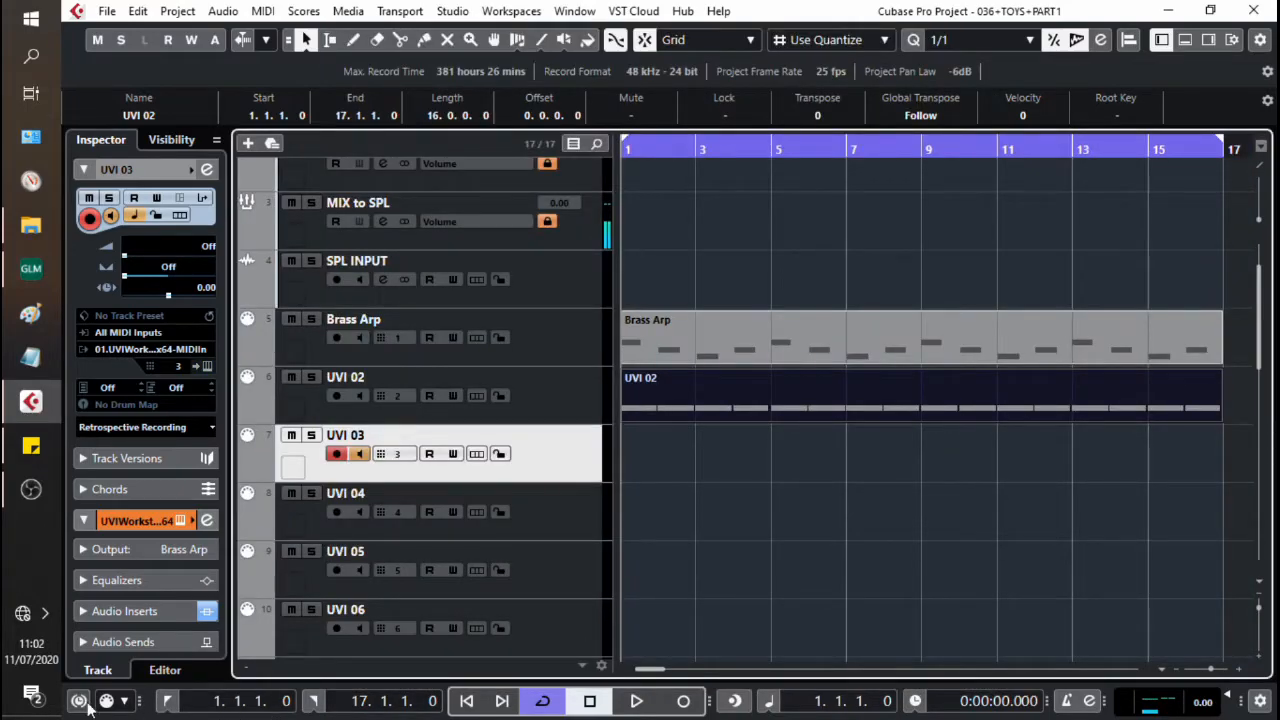
key(KP_Multiply)
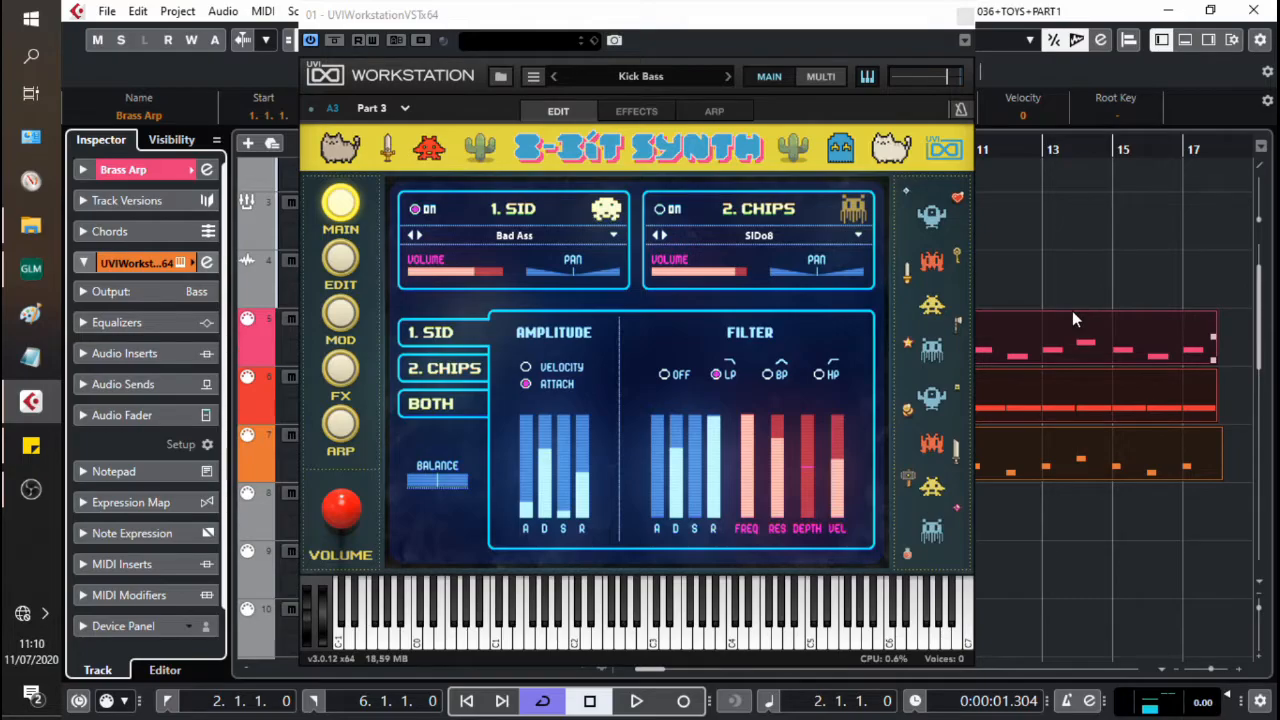
Step: Enable the SID layer's Chip Arpeggio on Kick Bass and play the section to hear it
click(338, 425)
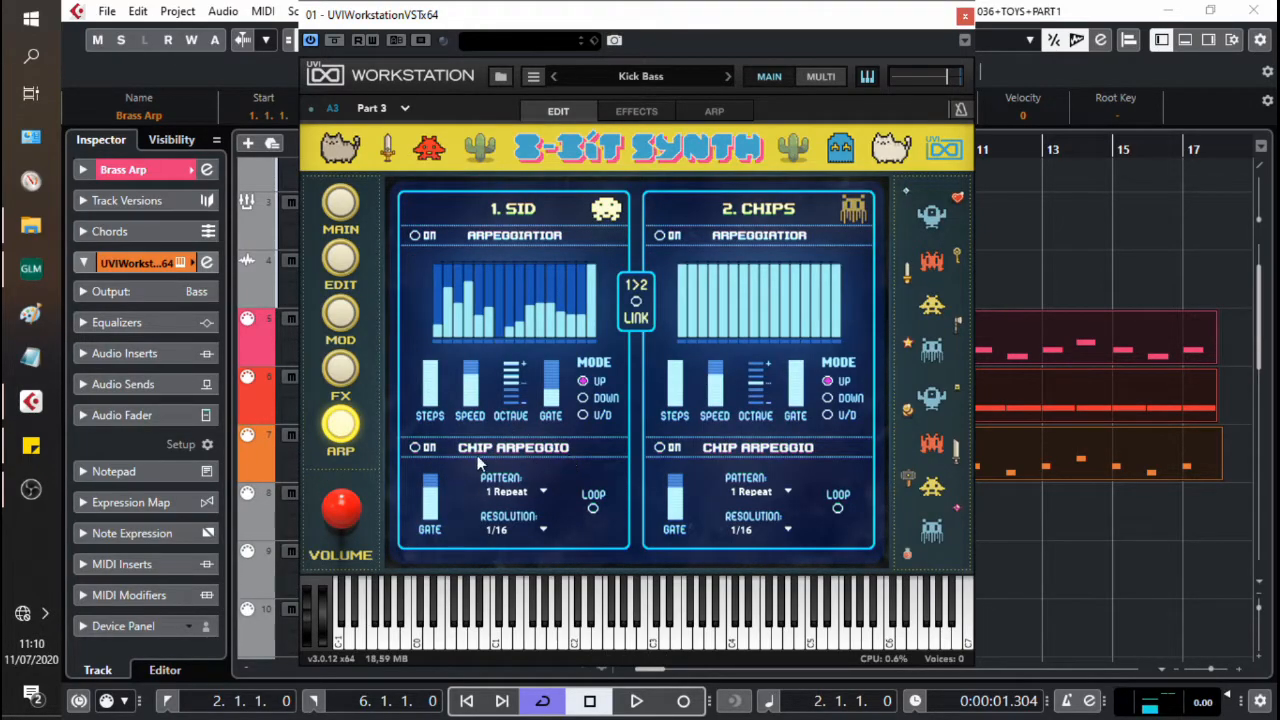
click(416, 447)
key(space)
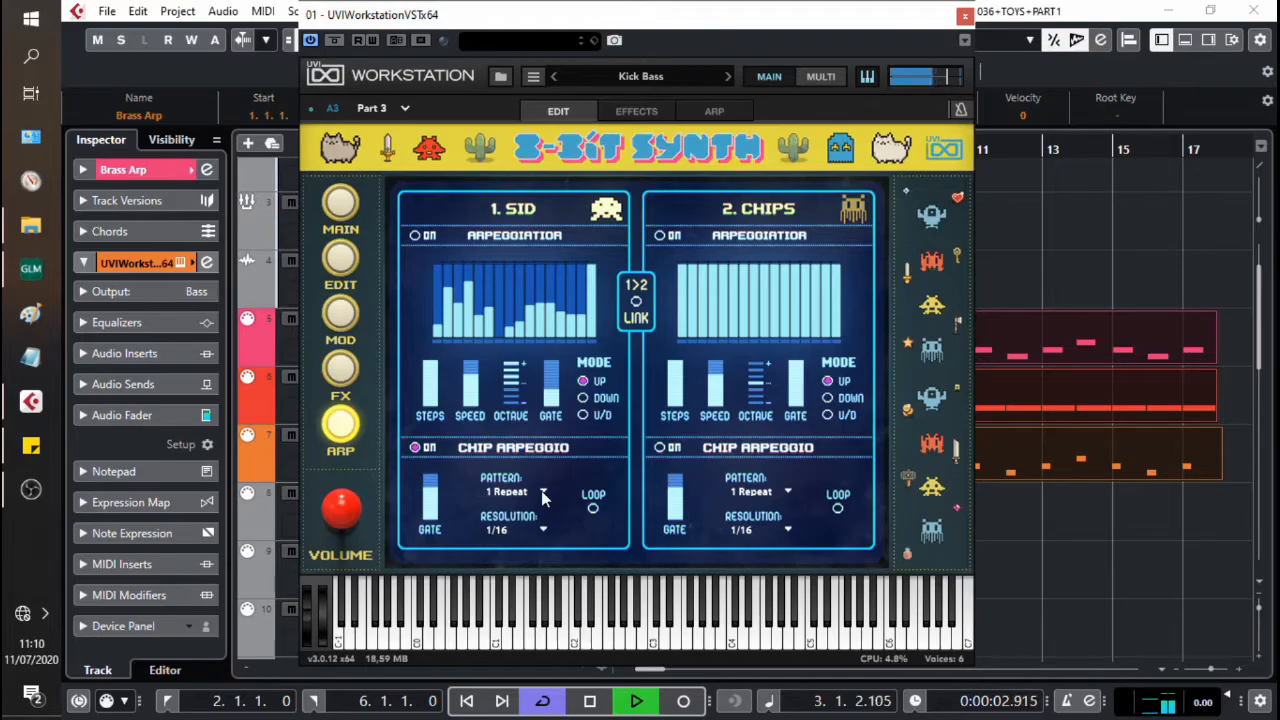
key(space)
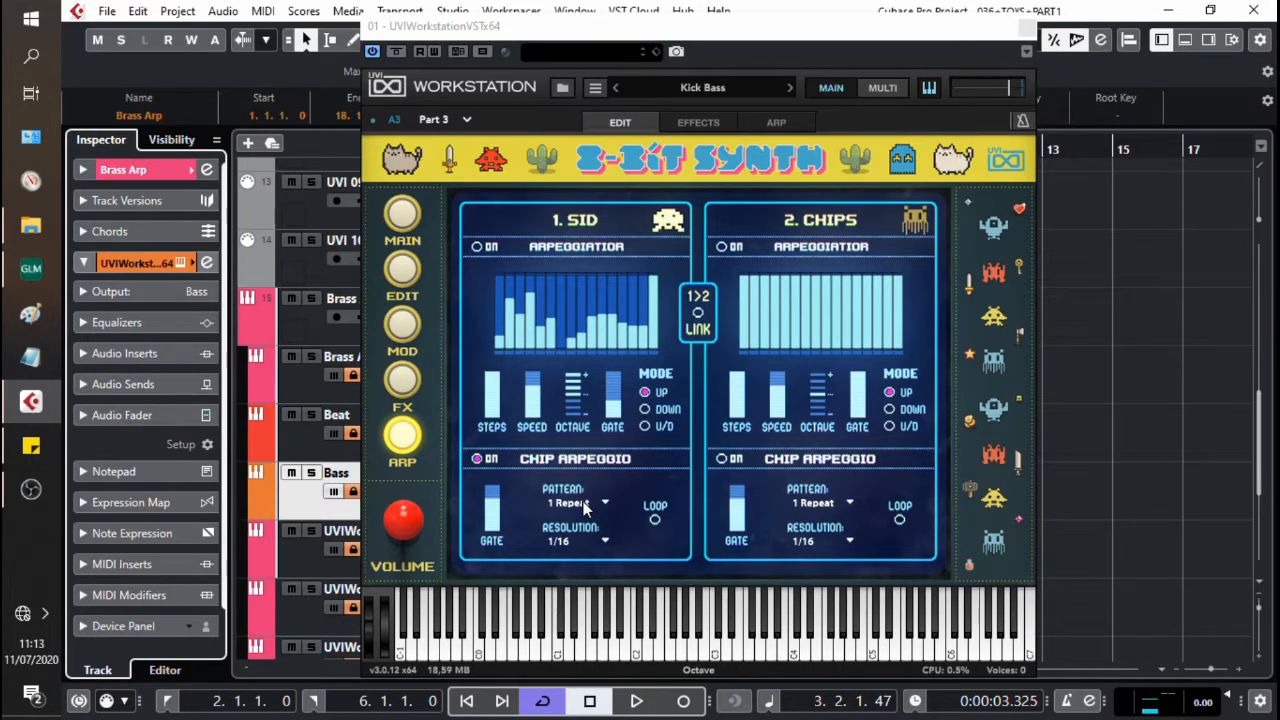
Step: Assign the SID layer's Chip Arpeggio Pattern on Kick Bass to Host Automation 1
right_click(586, 508)
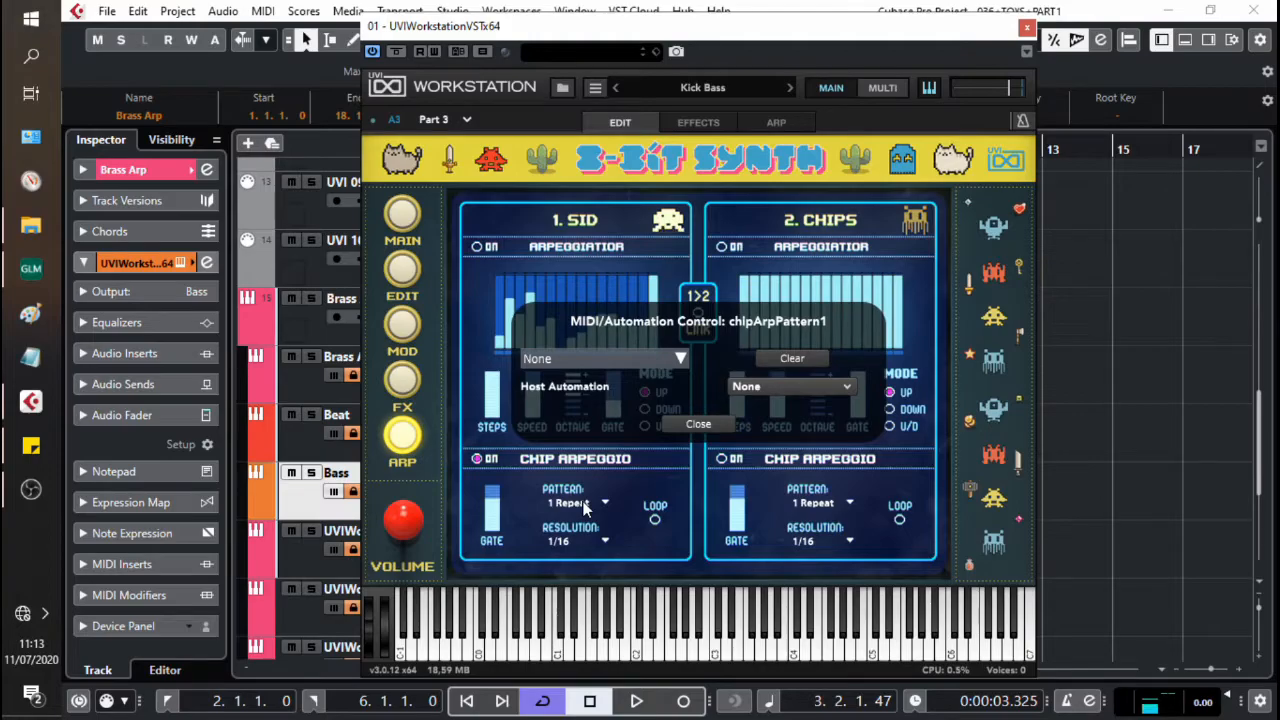
click(829, 390)
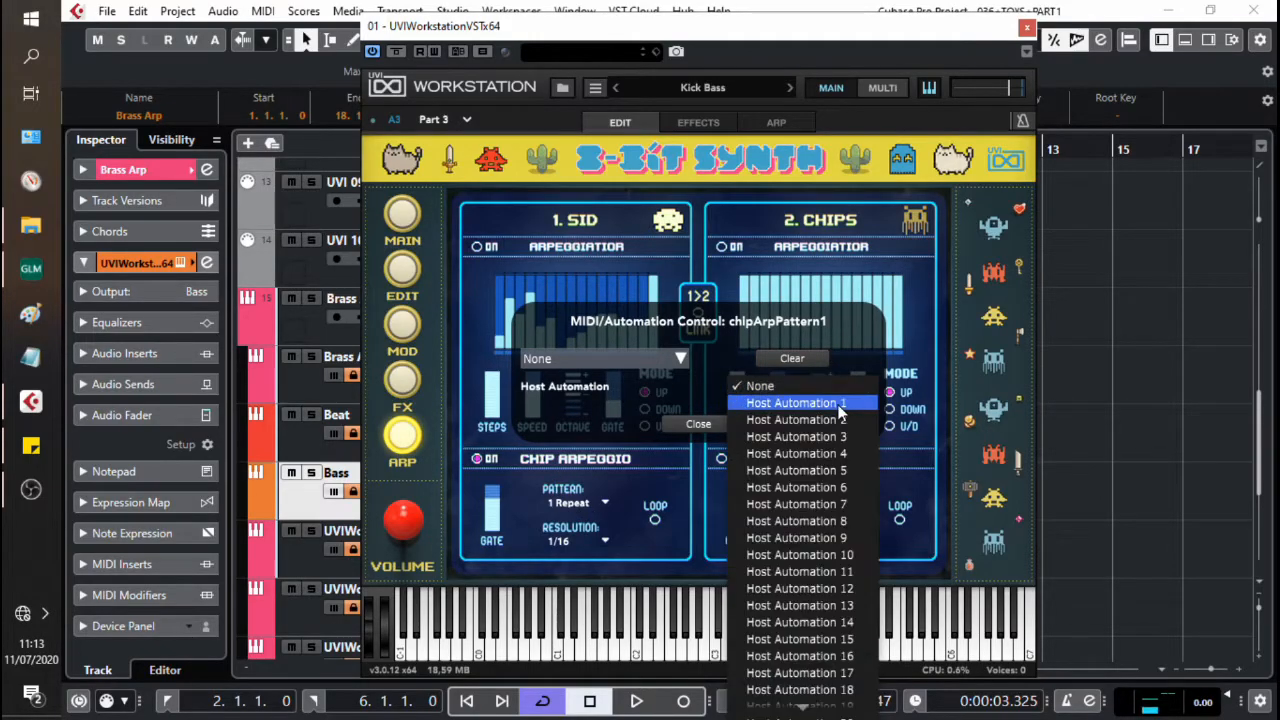
click(838, 404)
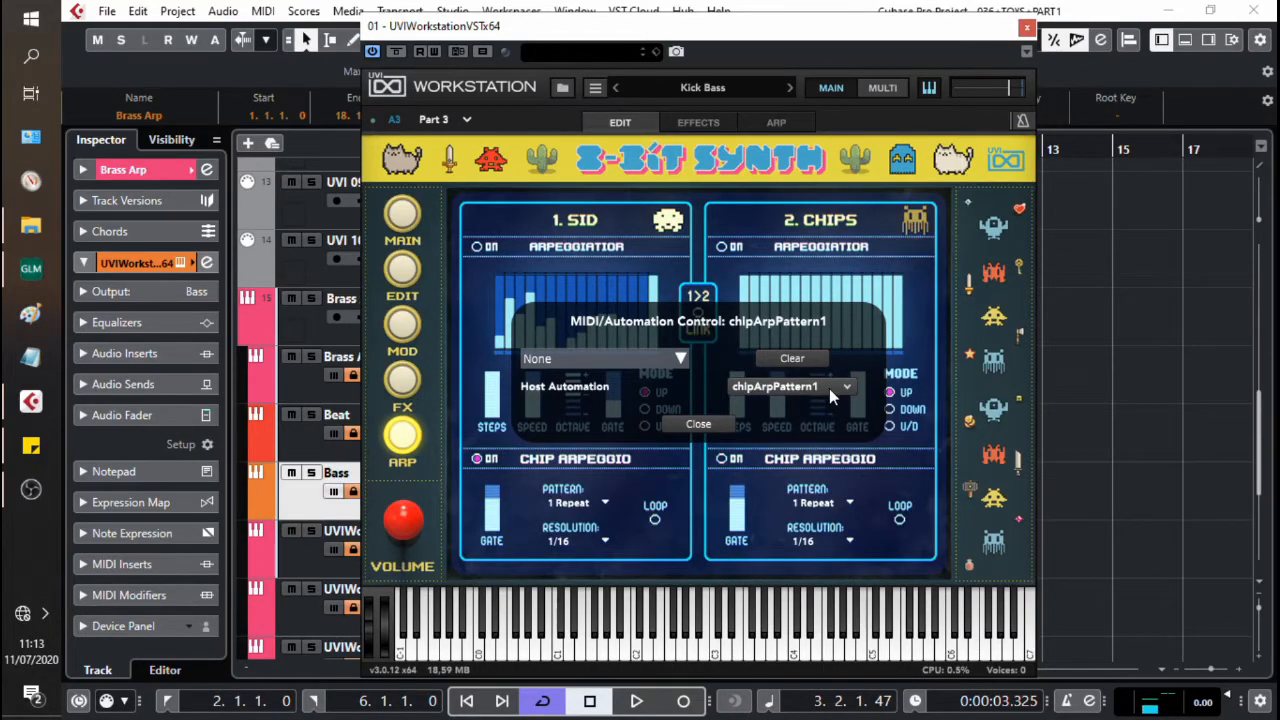
click(834, 296)
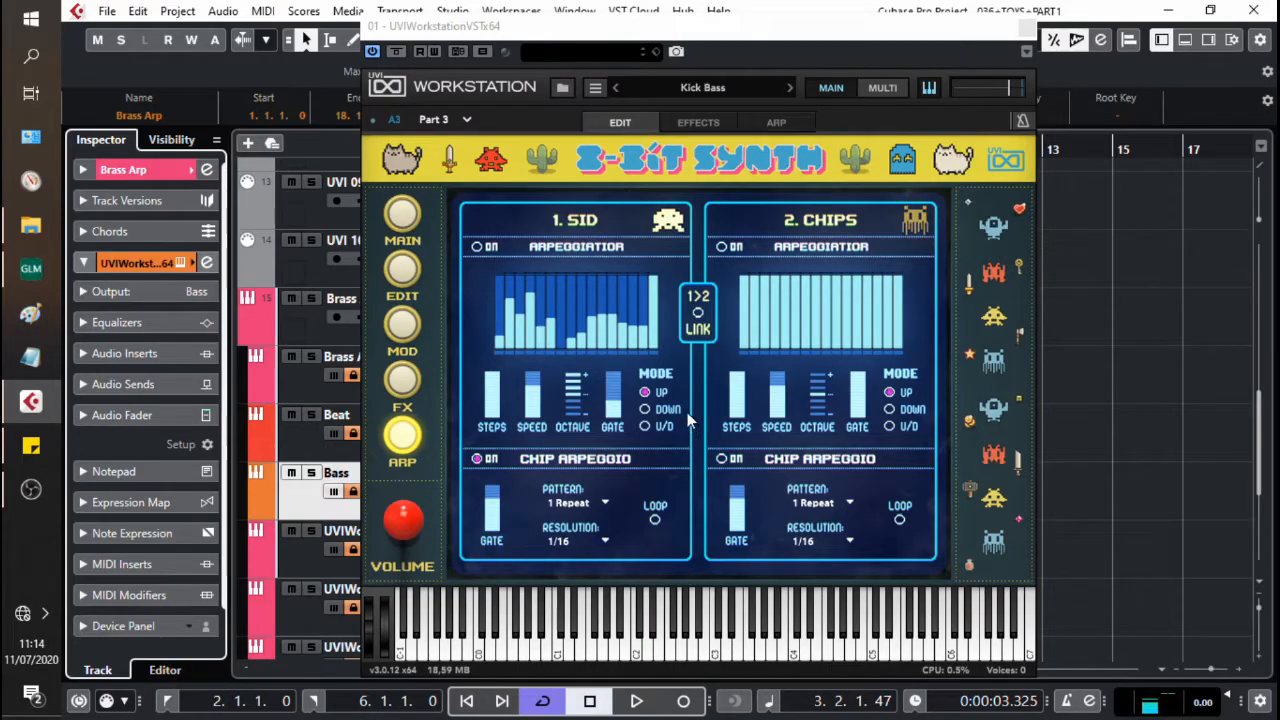
Step: Enable automation writing for the instrument and record Chip Arpeggio pattern changes, including 2 Repeats, during playback
click(434, 52)
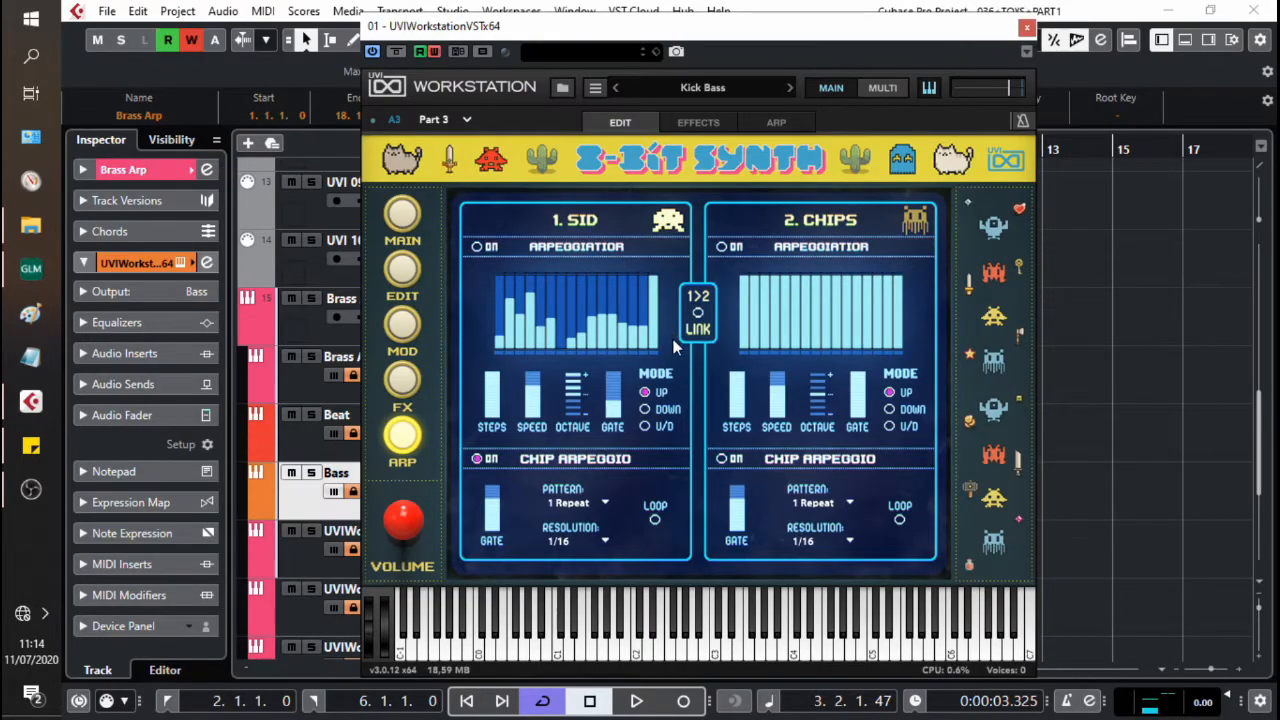
key(space)
click(588, 505)
click(588, 40)
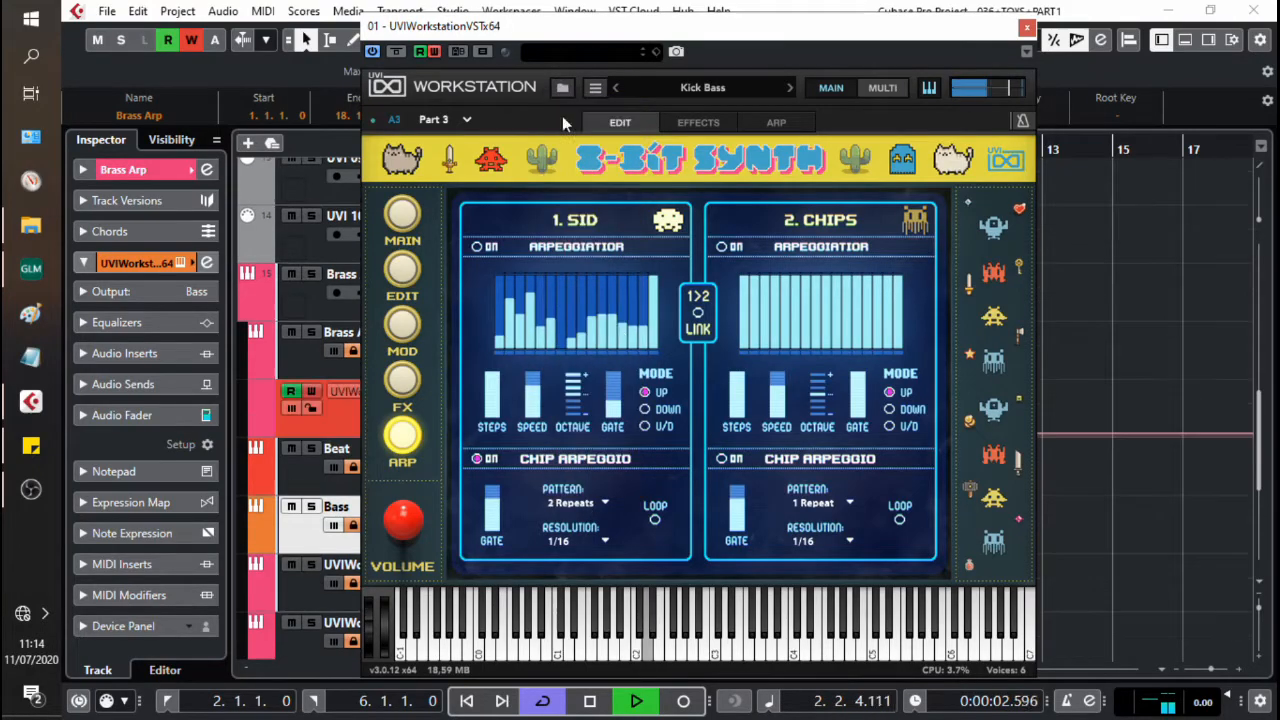
click(590, 505)
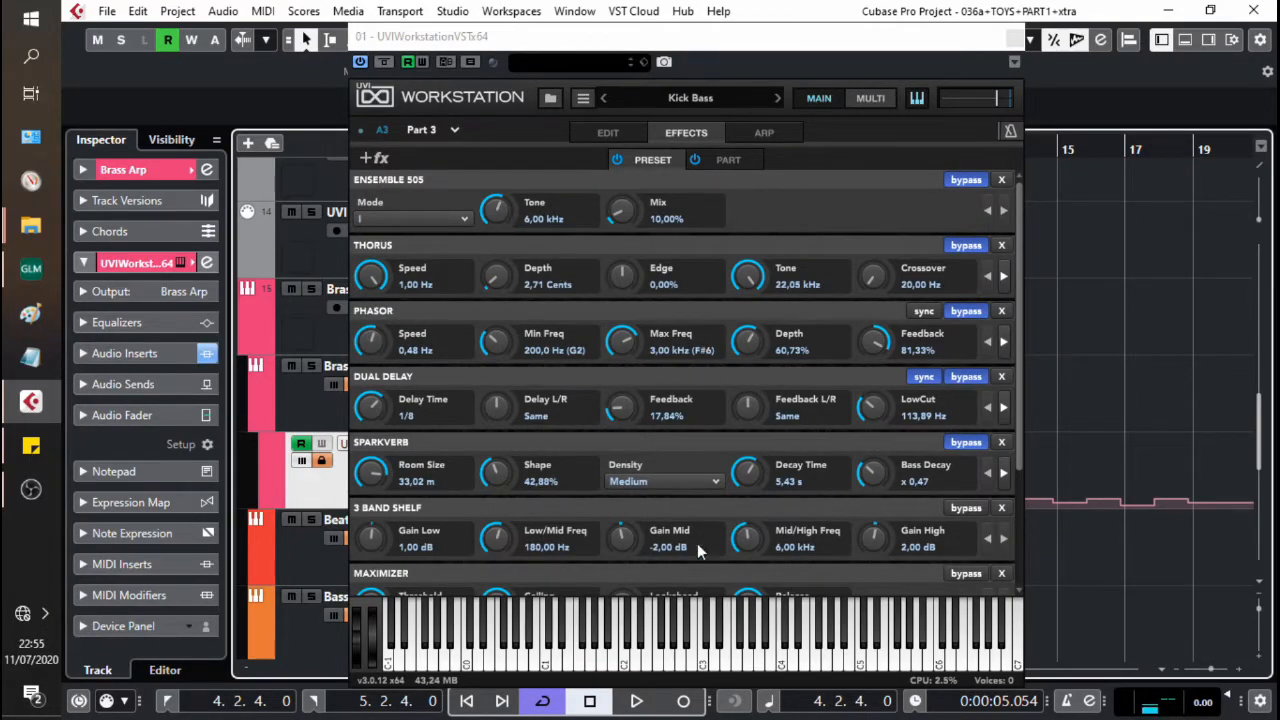
Step: Add a Simple Delay with the Old School preset to Kick Bass's preset effects
click(375, 159)
click(434, 158)
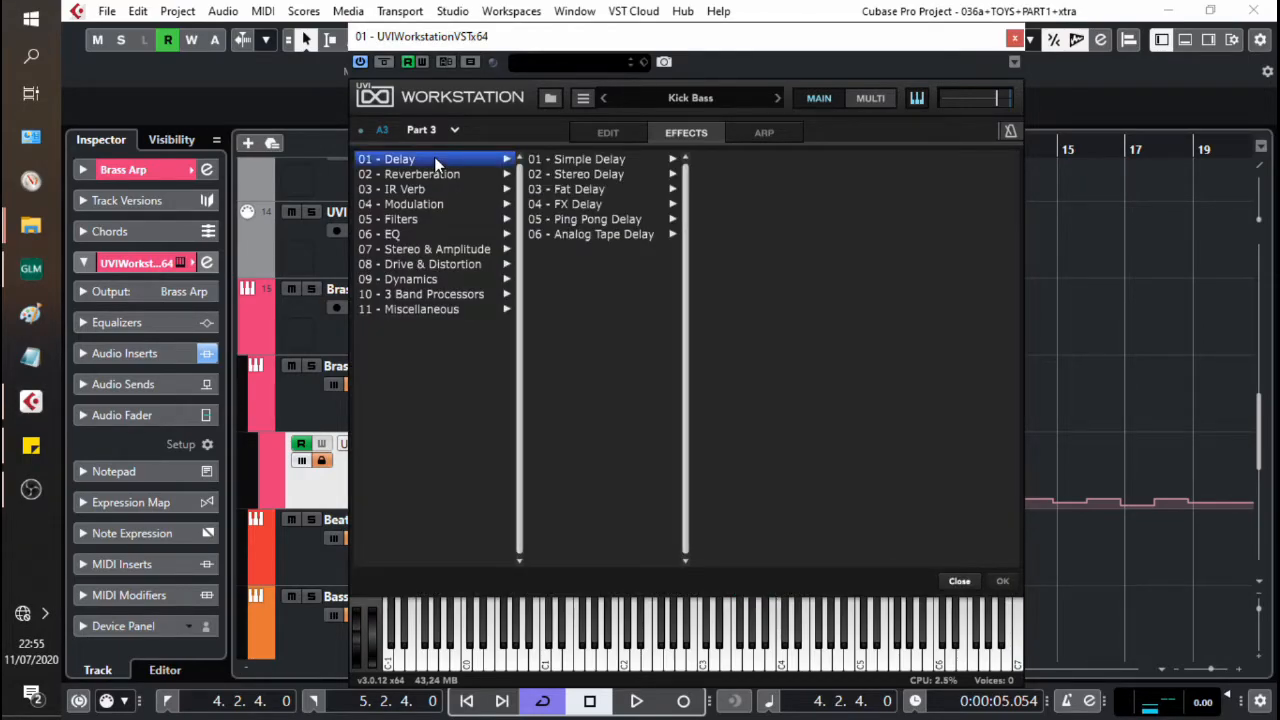
click(586, 160)
click(737, 205)
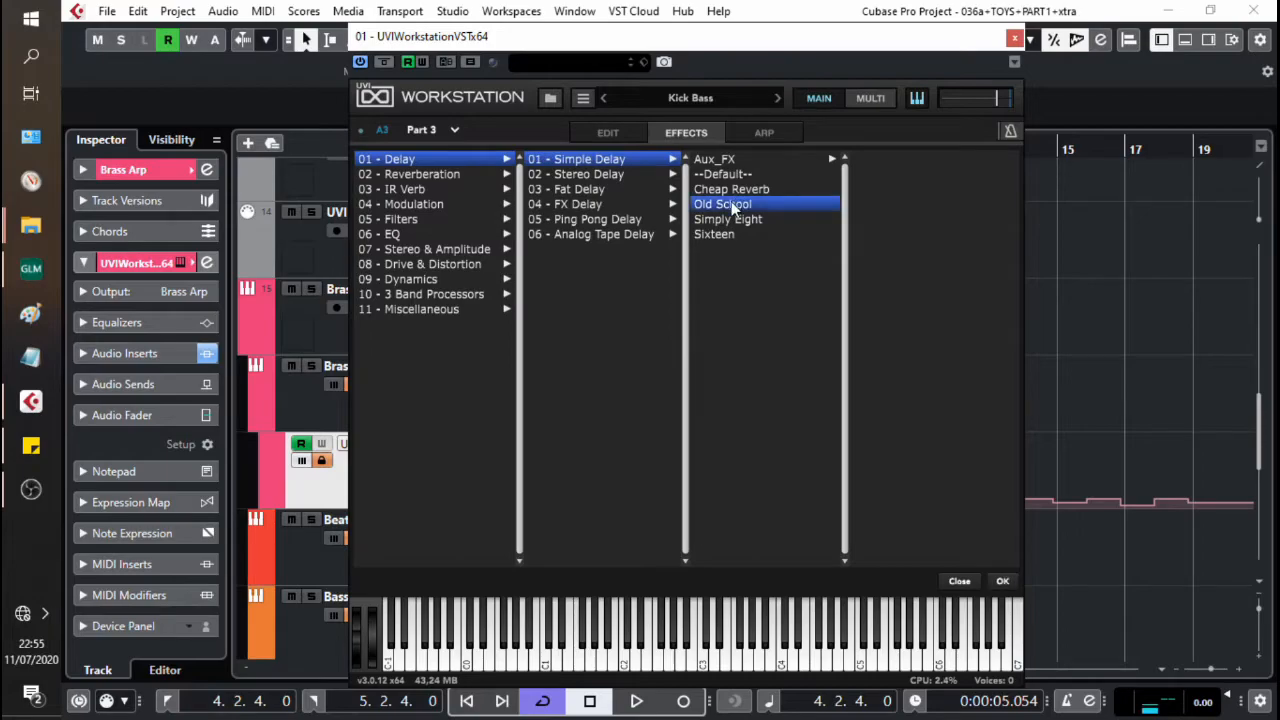
drag(749, 568, 820, 404)
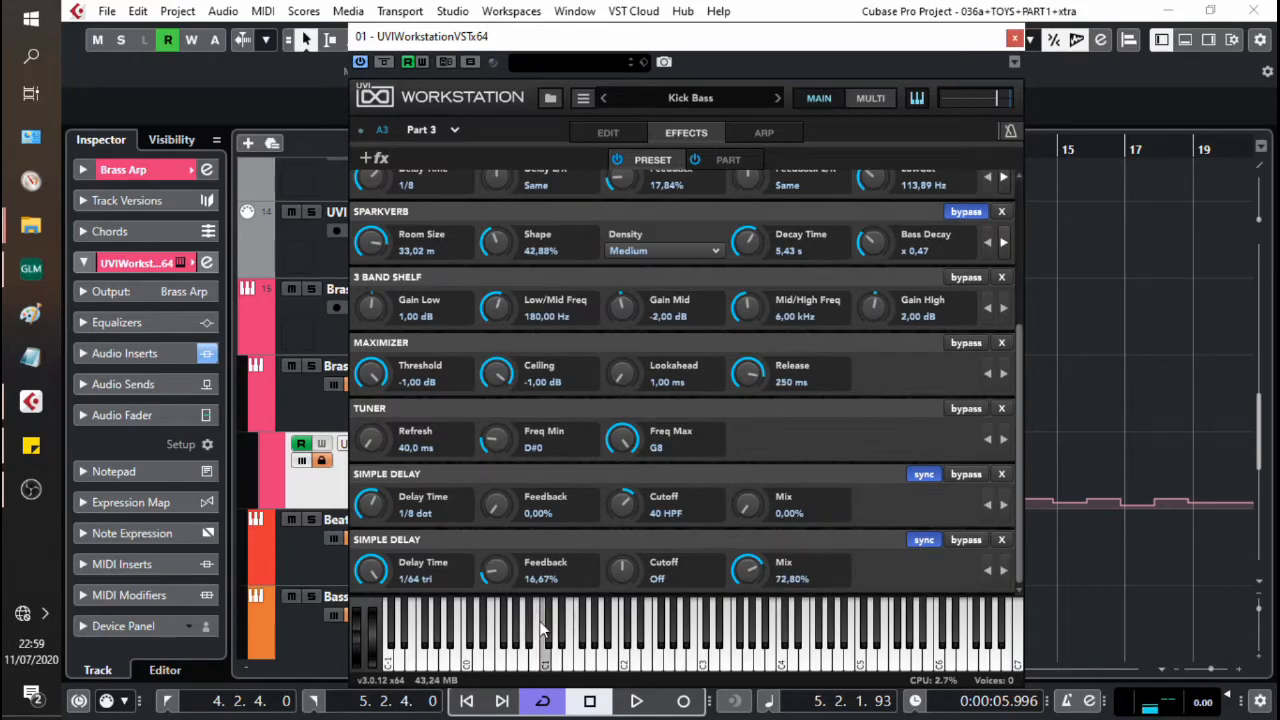
Step: Set the last Simple Delay's Feedback to 0% and its Delay Time to 1/8 dot, playing the loop while adjusting
drag(503, 566, 500, 604)
click(497, 620)
click(434, 606)
key(space)
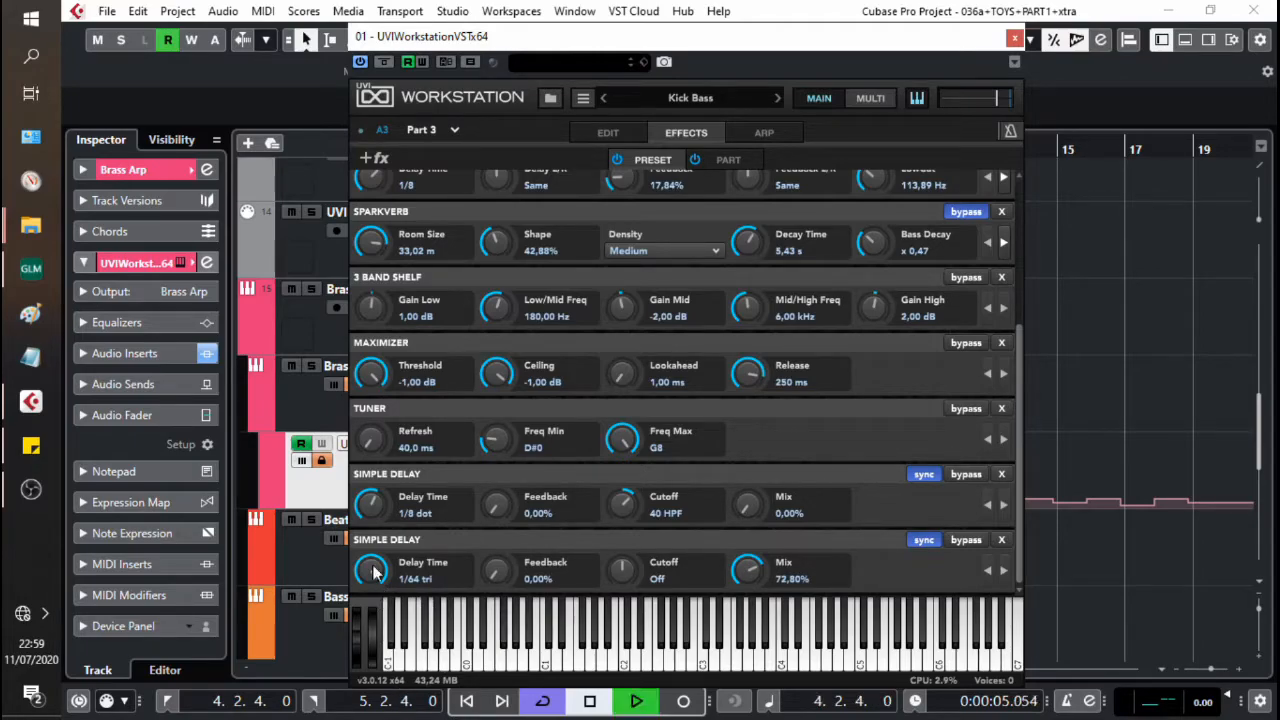
scroll(378, 590, up, 1)
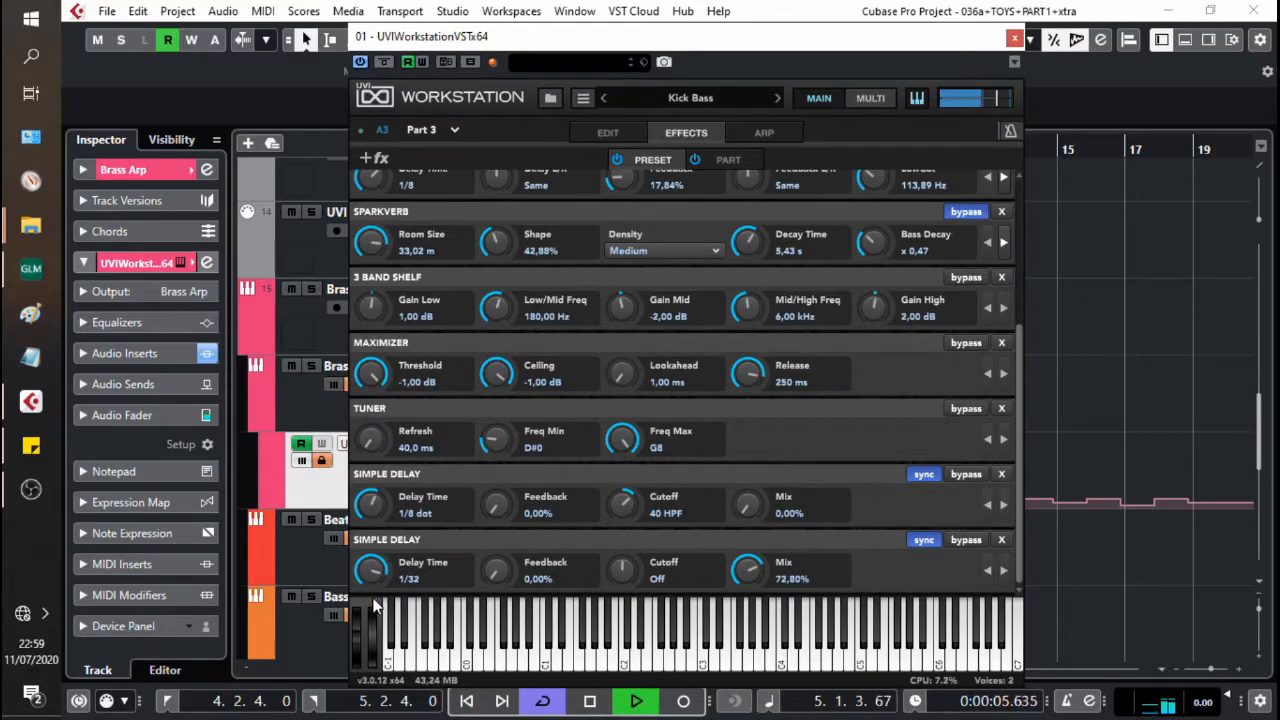
drag(378, 631, 384, 662)
key(space)
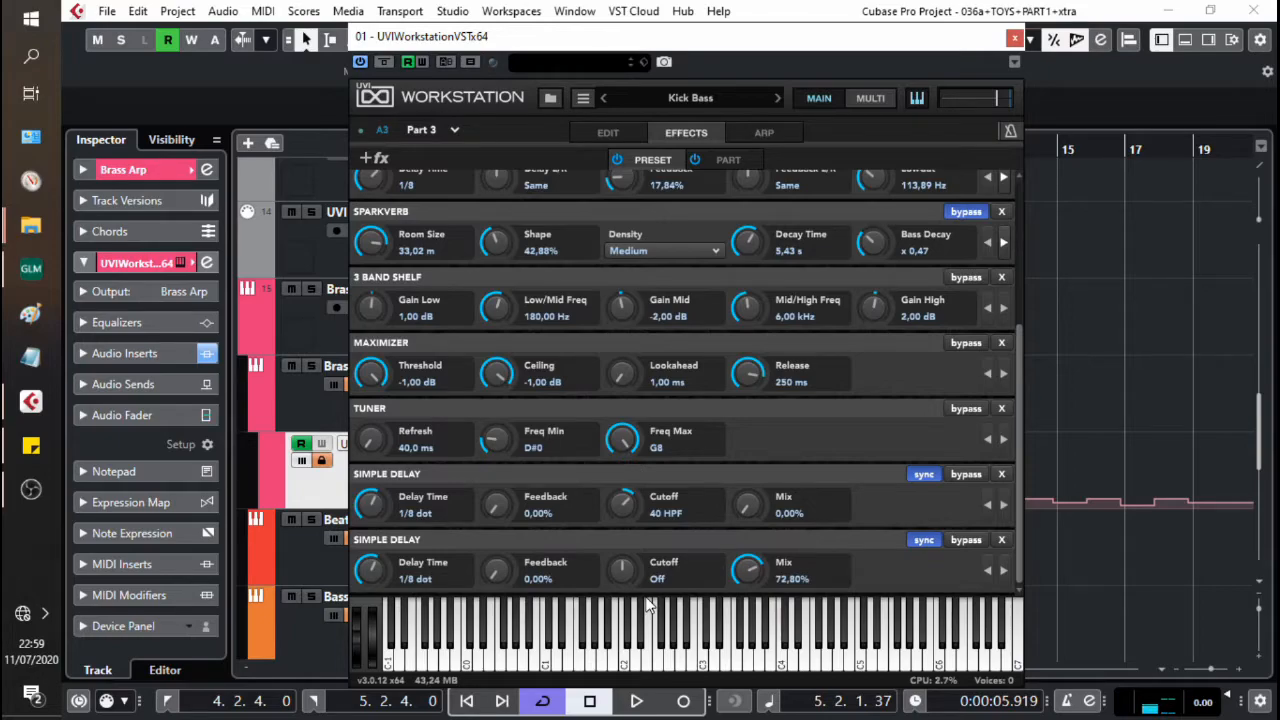
Step: Set the last Simple Delay's Cutoff to 42 HPF during playback and its Mix to 50%
key(space)
drag(628, 571, 640, 539)
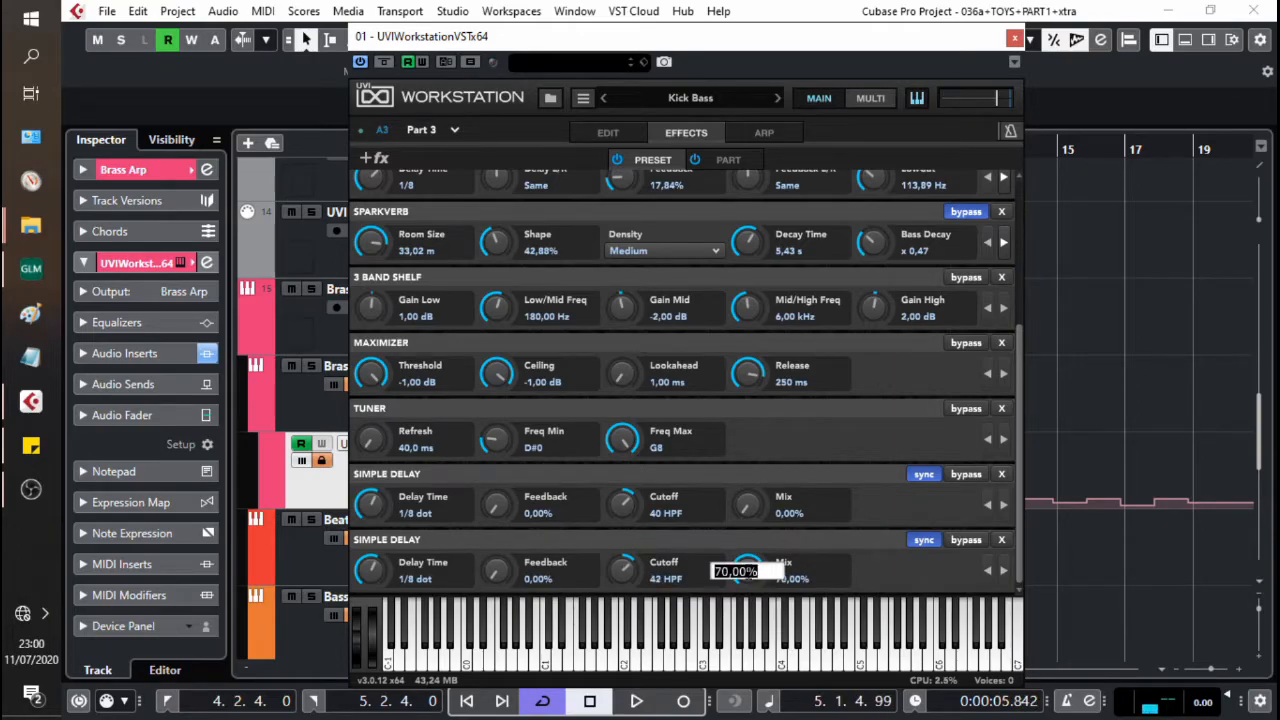
text(50)
key(Return)
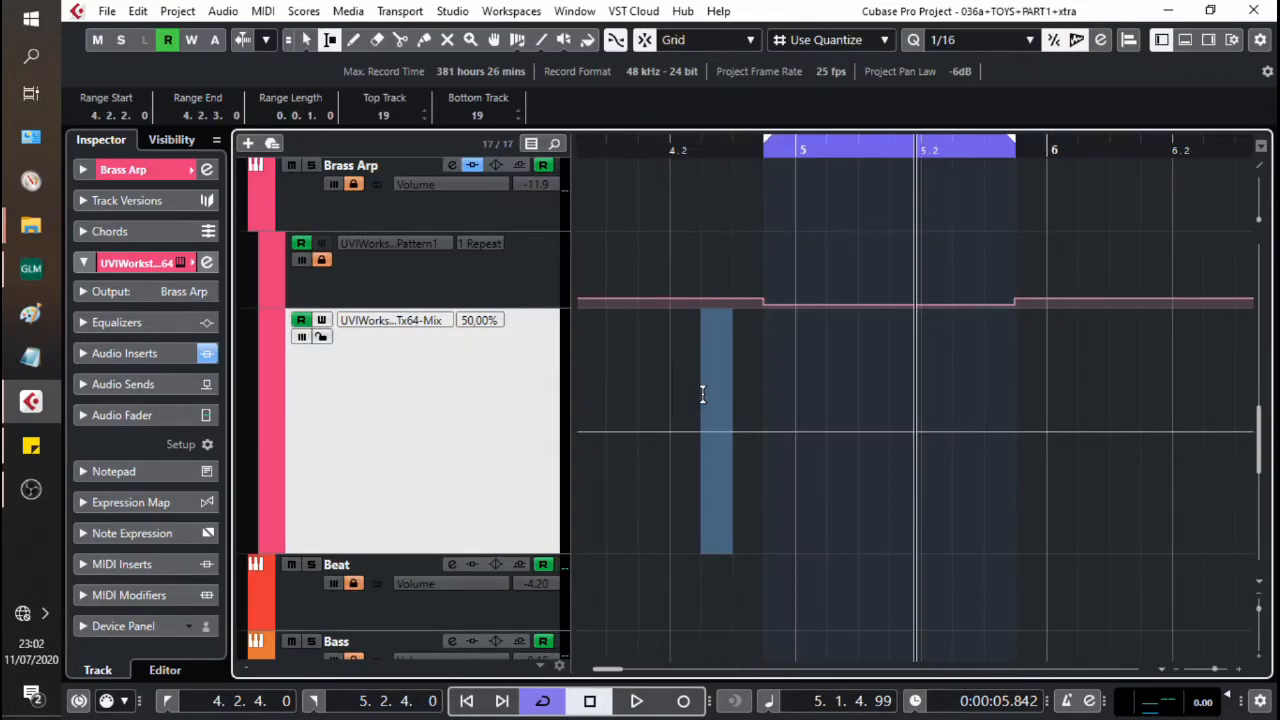
Step: Edit the delay's Mix automation so it stays at 0 until 4.2.3 and jumps to 50% there
drag(700, 394, 1004, 395)
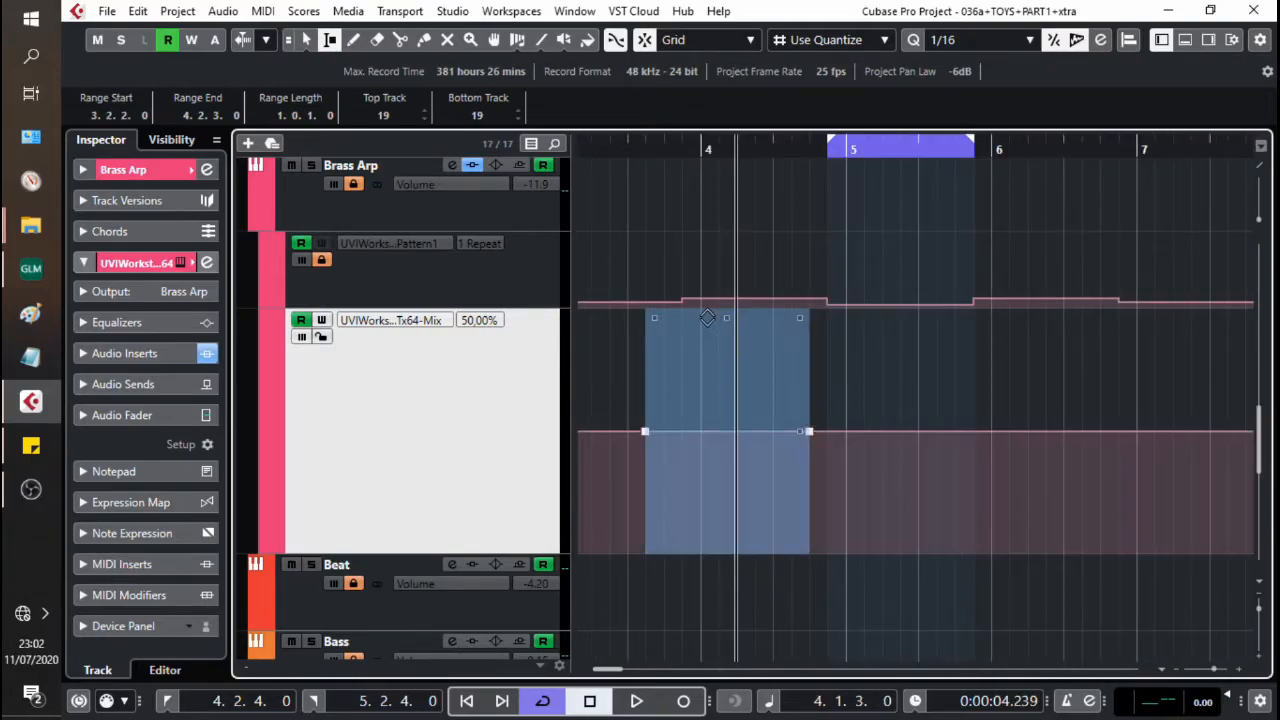
key(Delete)
key(1)
drag(664, 548, 576, 411)
key(Delete)
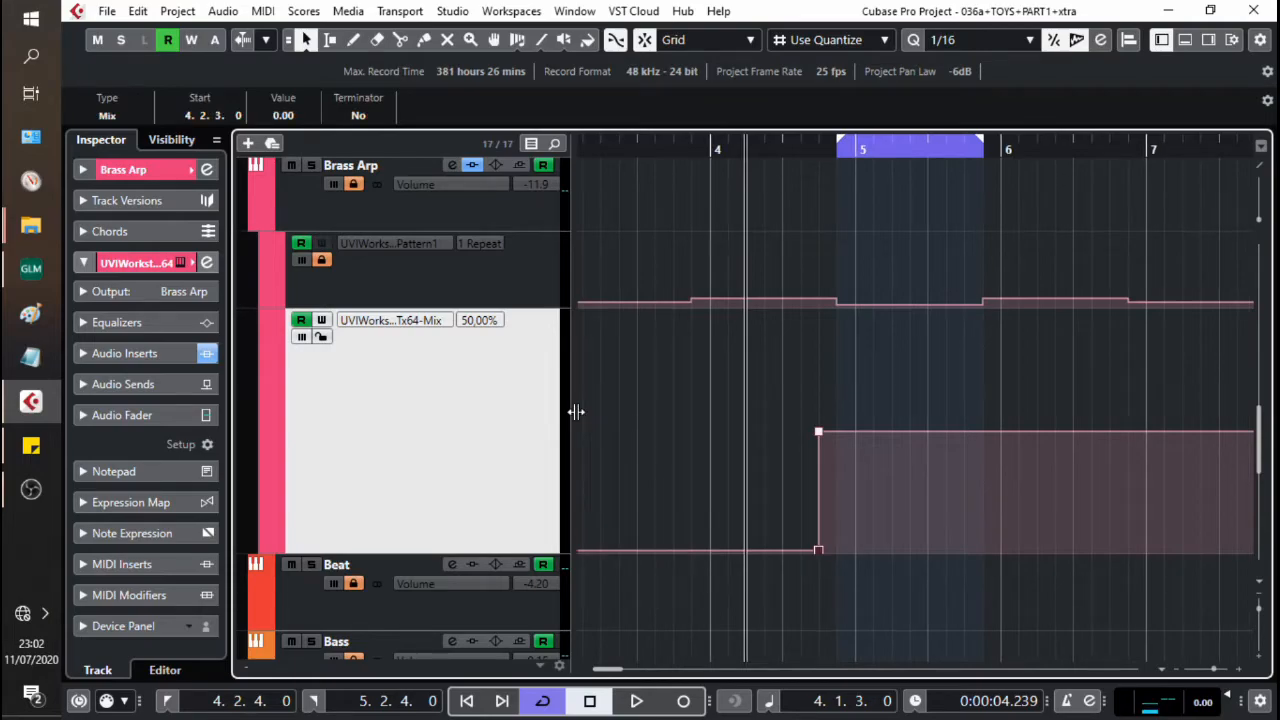
Step: Drop the delay's Mix automation to zero from the loop end at 5.2.4 onward
key(g)
key(KP_2)
key(h)
key(h)
key(h)
key(h)
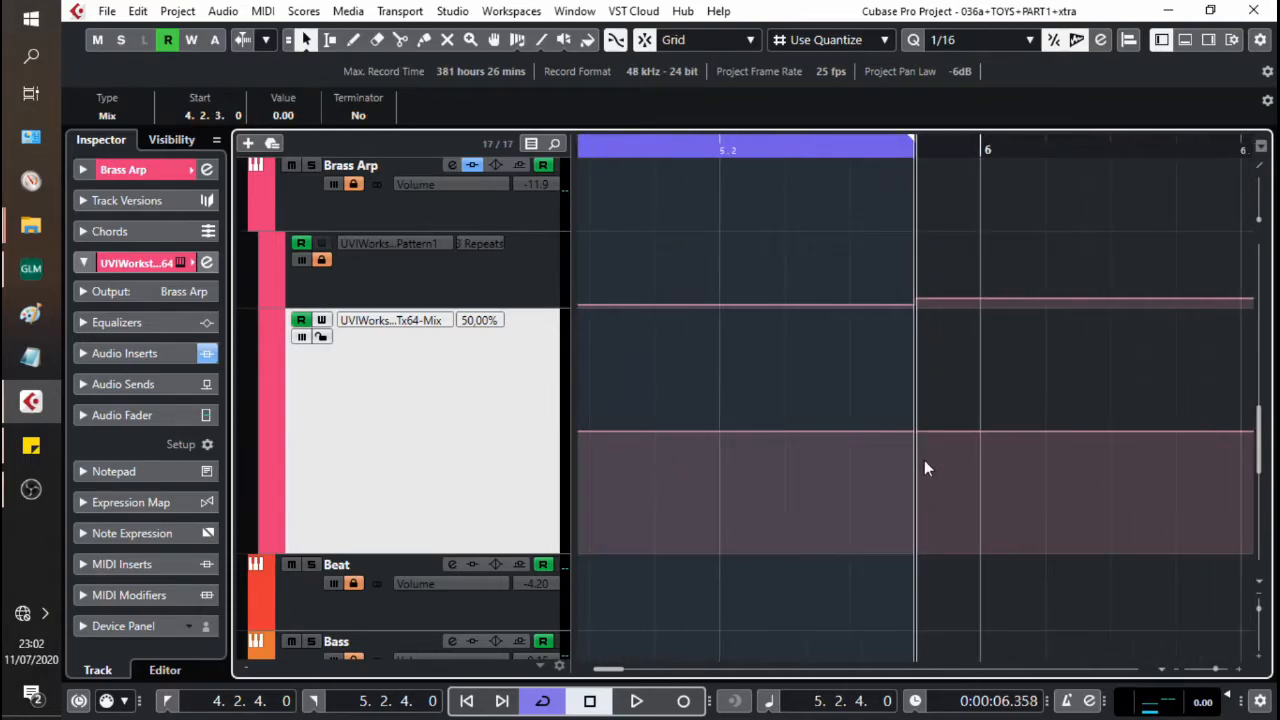
key(2)
drag(930, 466, 1174, 431)
key(Delete)
key(1)
drag(1203, 562, 1145, 413)
key(Delete)
key(g)
key(g)
key(g)
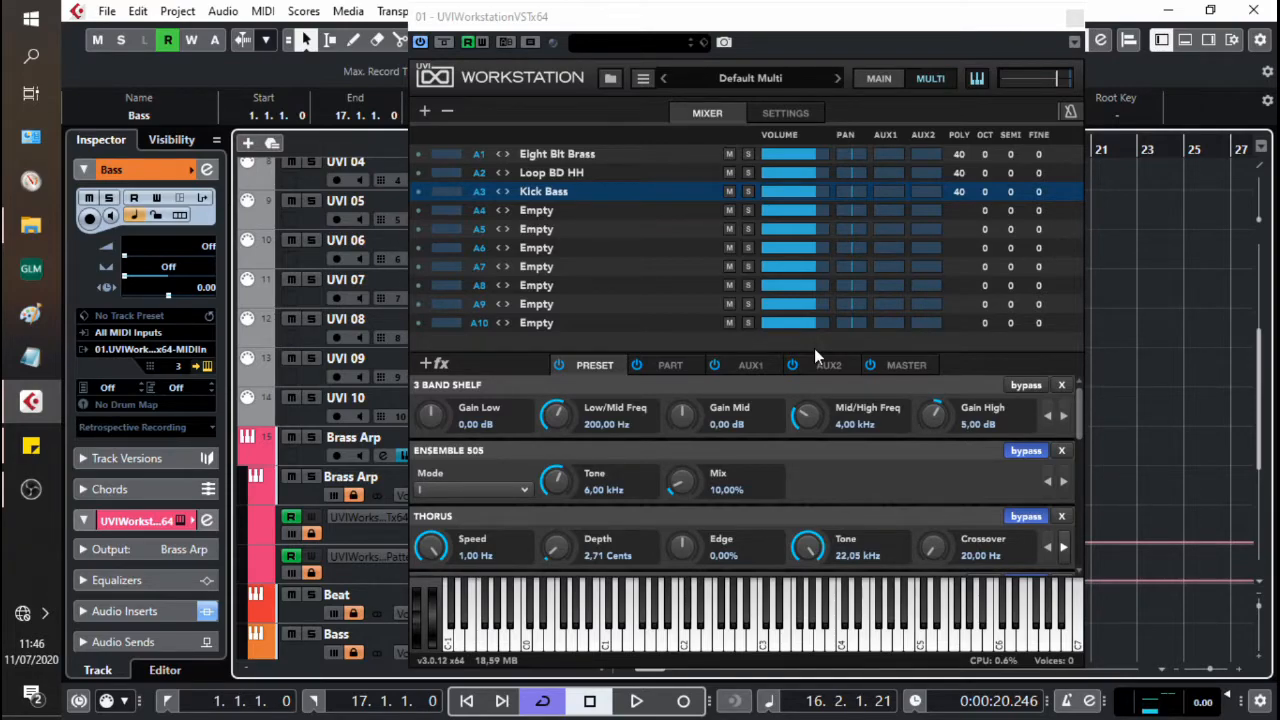
Step: Assign the Kick Bass part's Volume in the multi mixer to a host automation slot
right_click(796, 193)
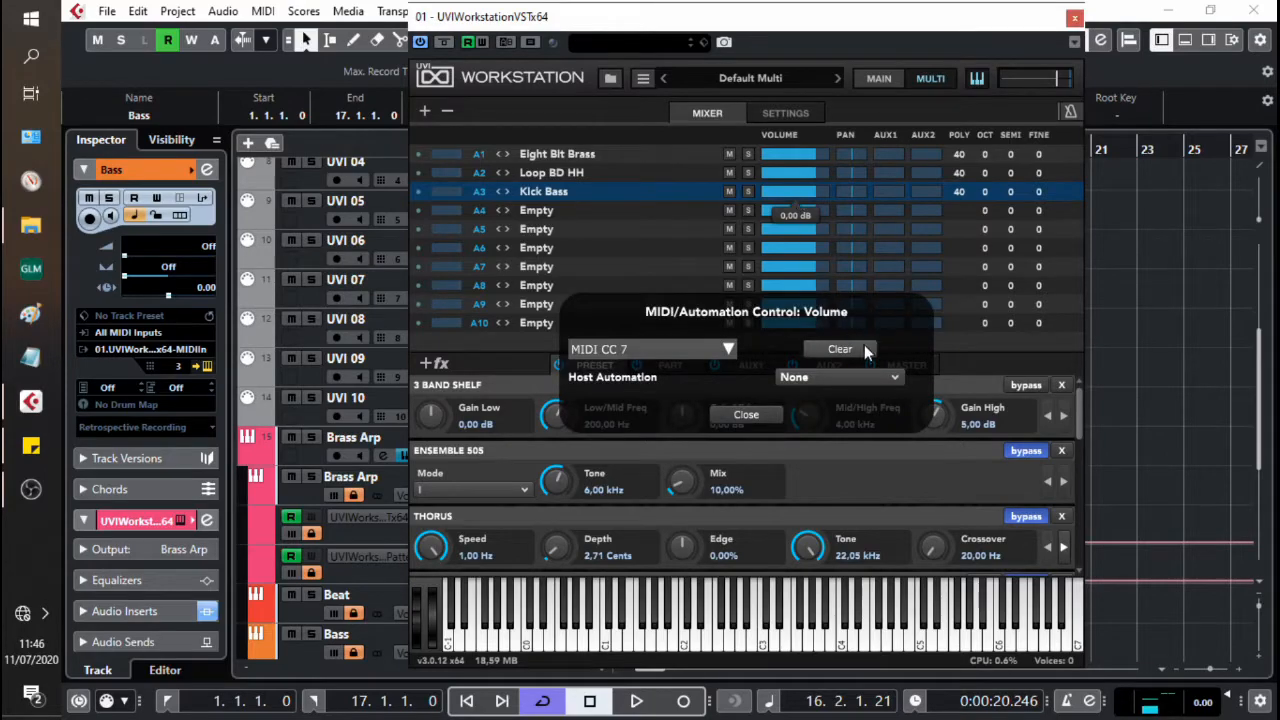
click(873, 375)
click(886, 392)
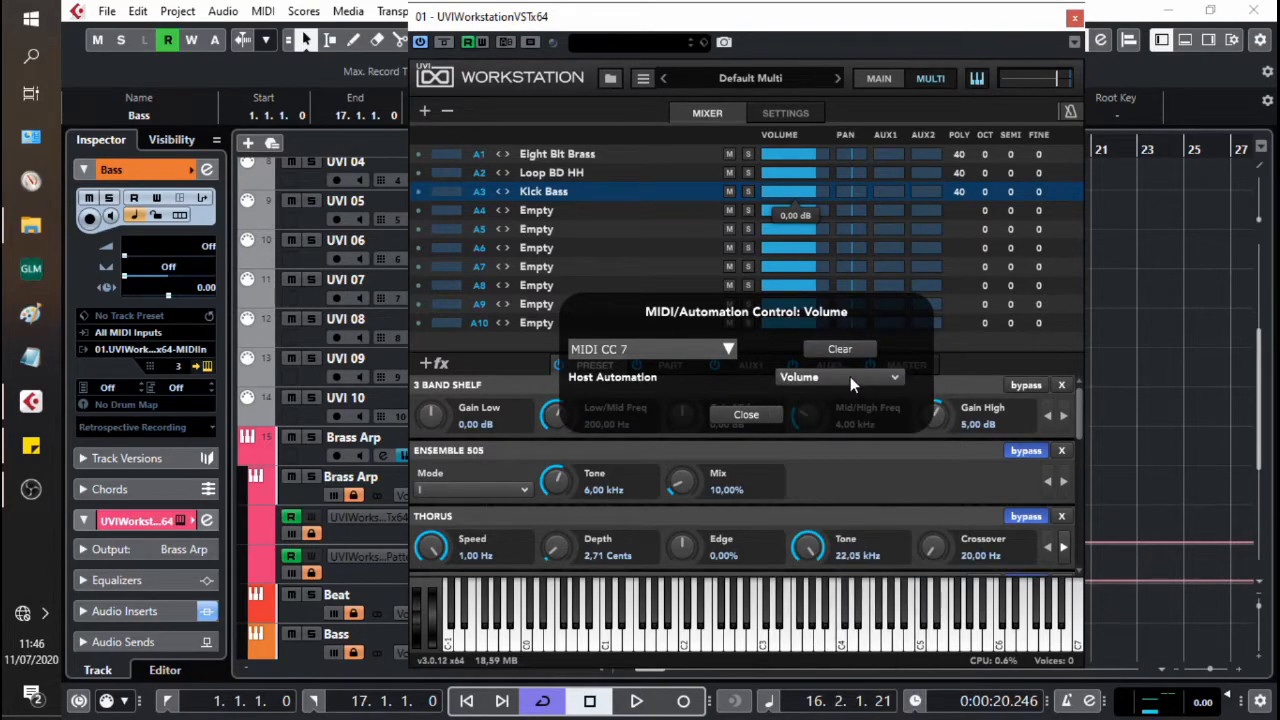
click(748, 415)
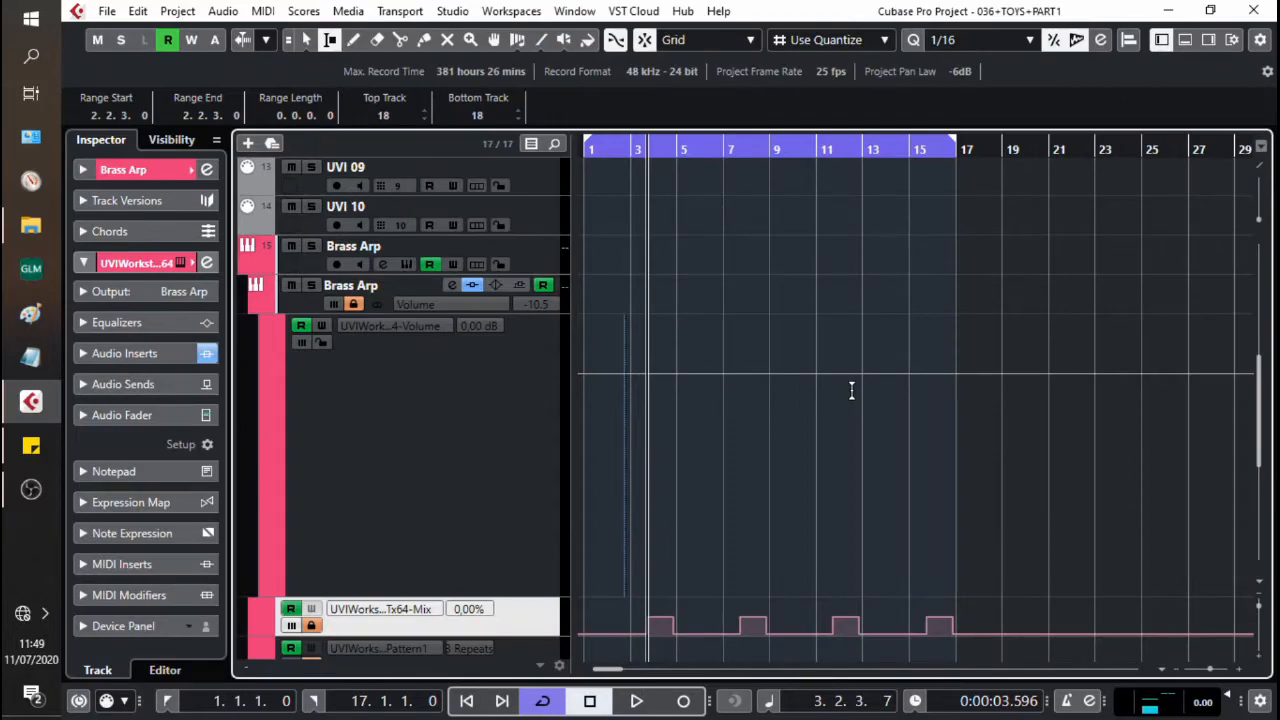
key(h)
key(h)
drag(814, 470, 905, 562)
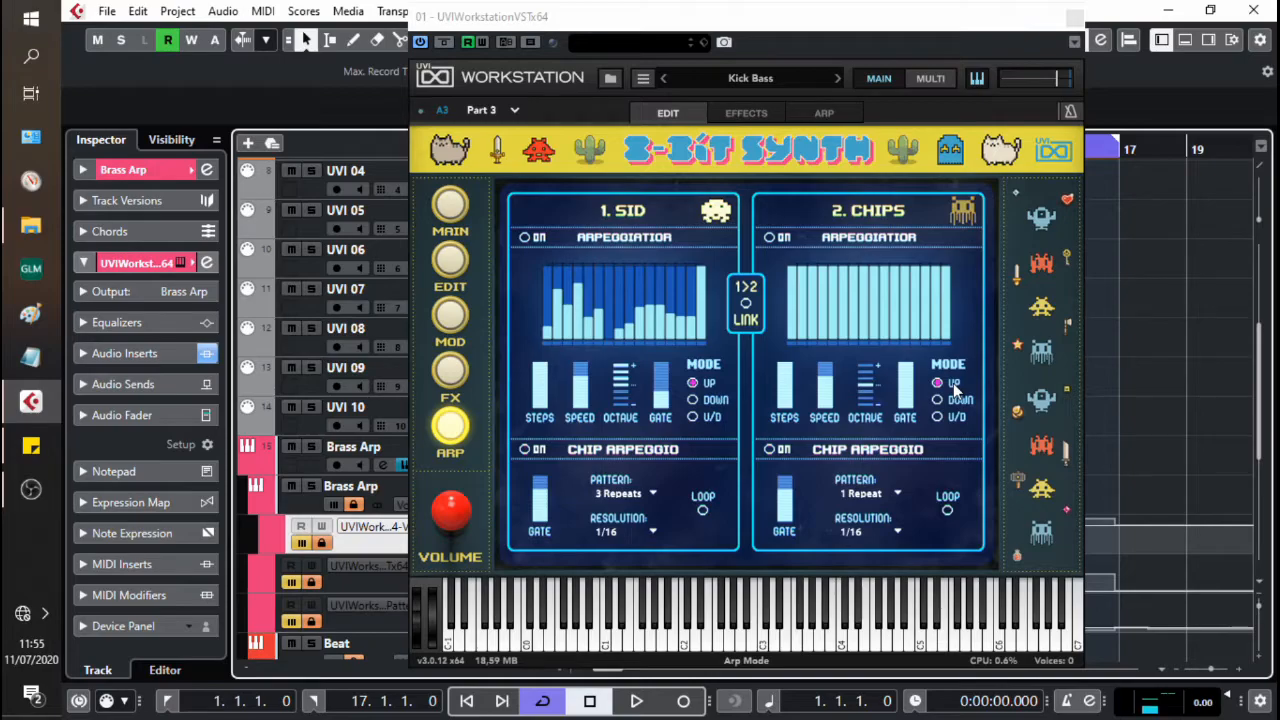
Step: Play the raw Kick Bass line without the Chip Arpeggio and return to the project start
key(space)
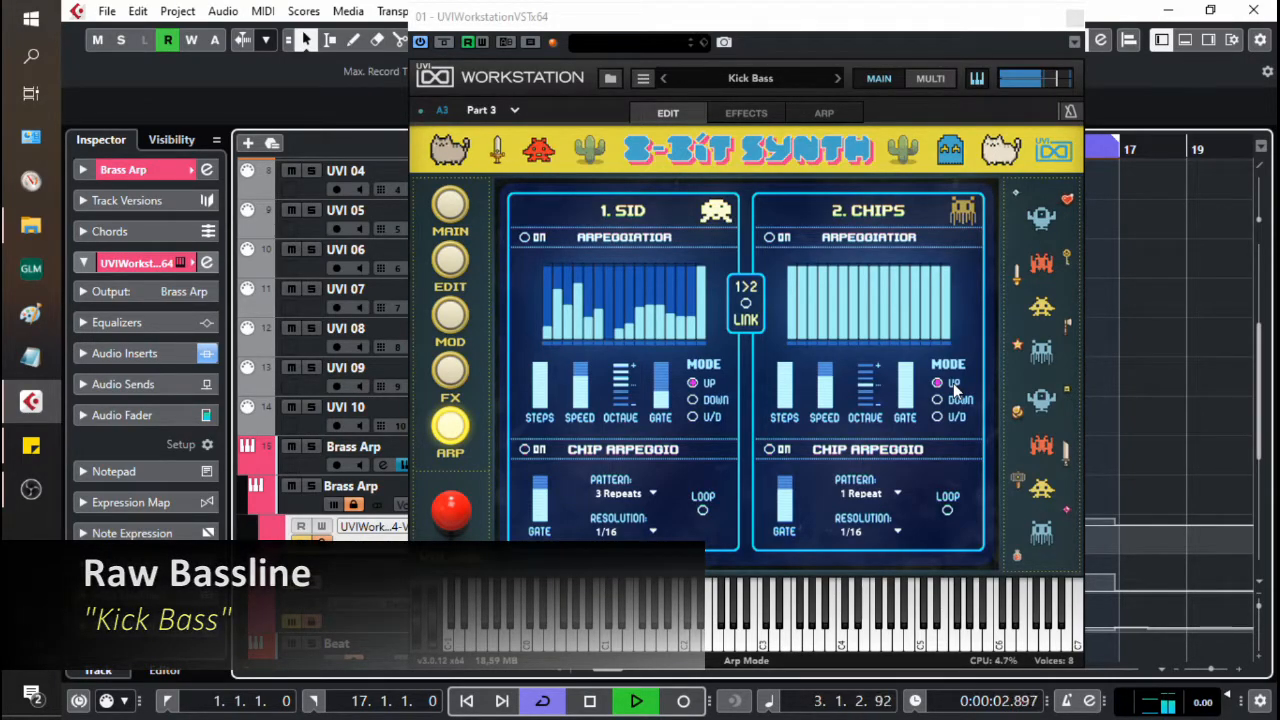
key(space)
key(Home)
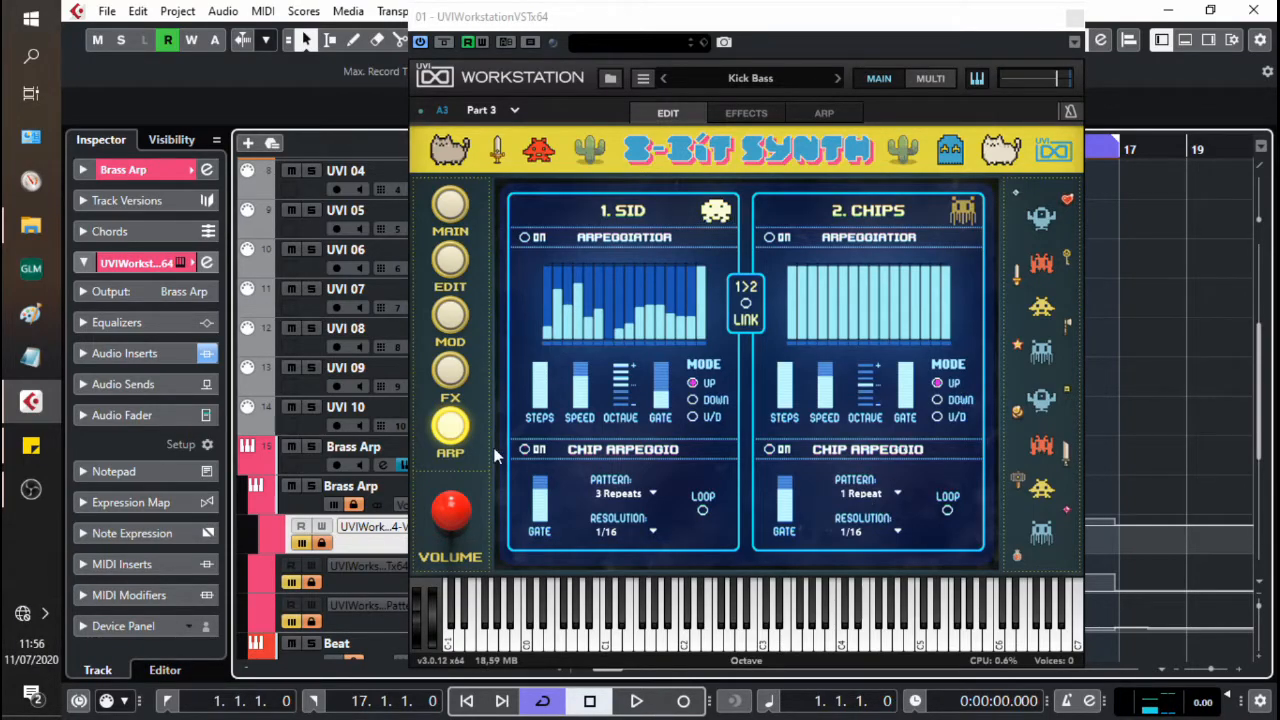
Step: Turn on the SID layer's Chip Arpeggio and play the bass line with it
click(525, 449)
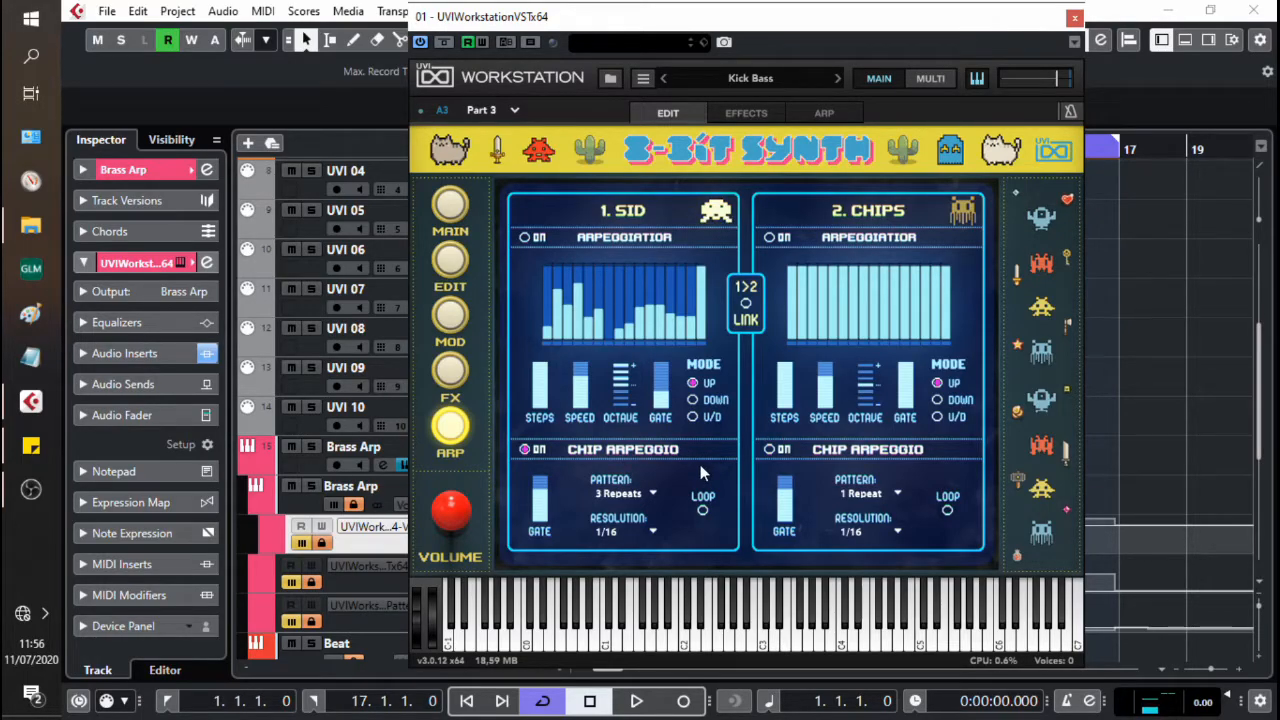
key(space)
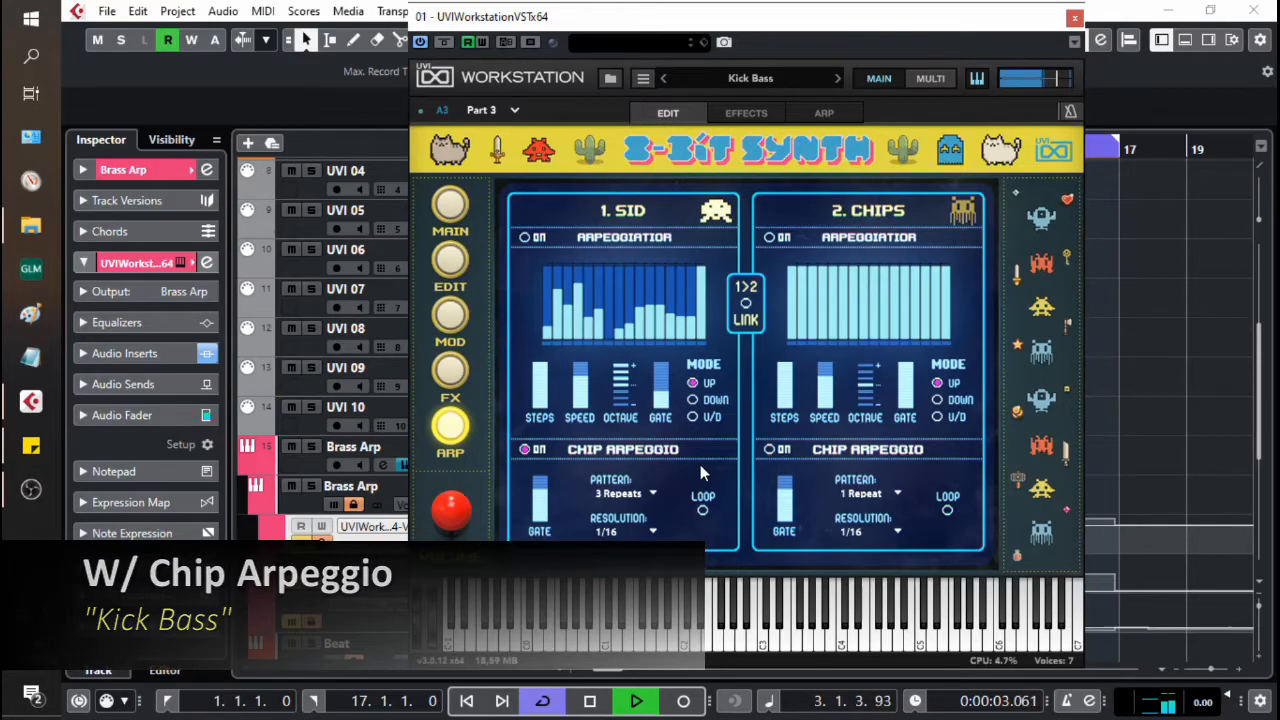
key(space)
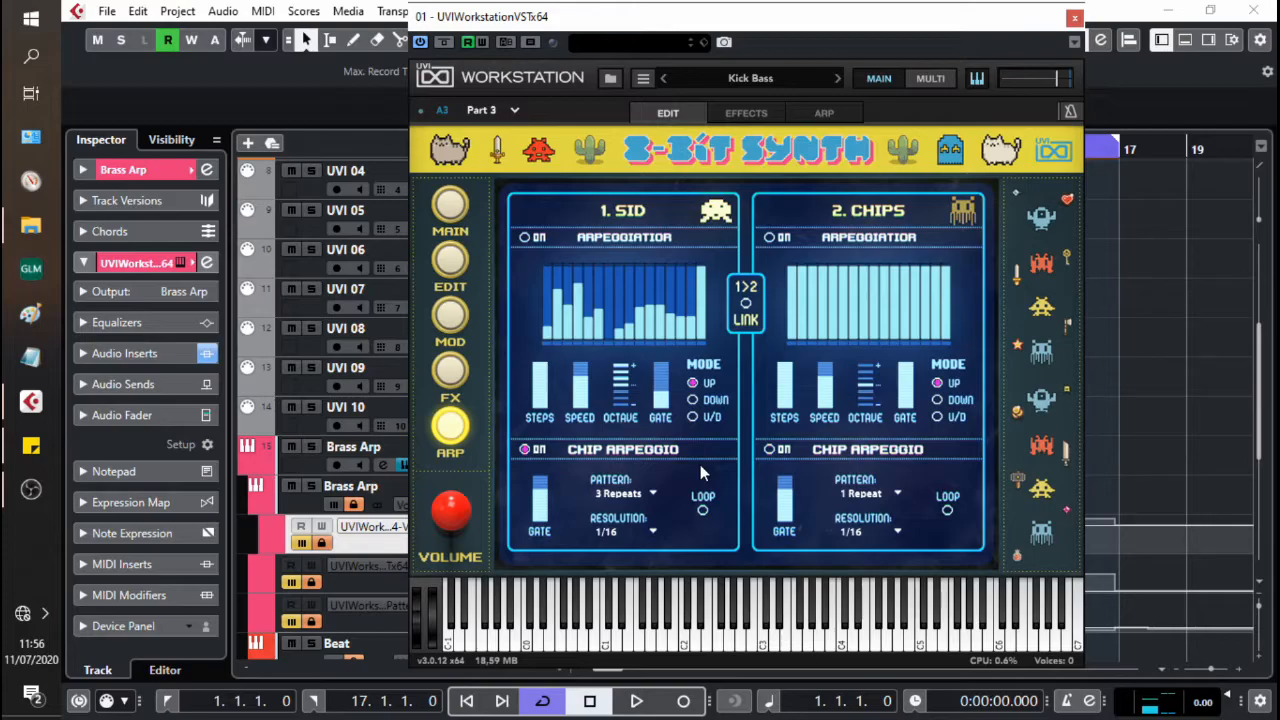
Step: Enable reading of the arpeggio Pattern automation and play the bass line with the pattern changes
click(290, 623)
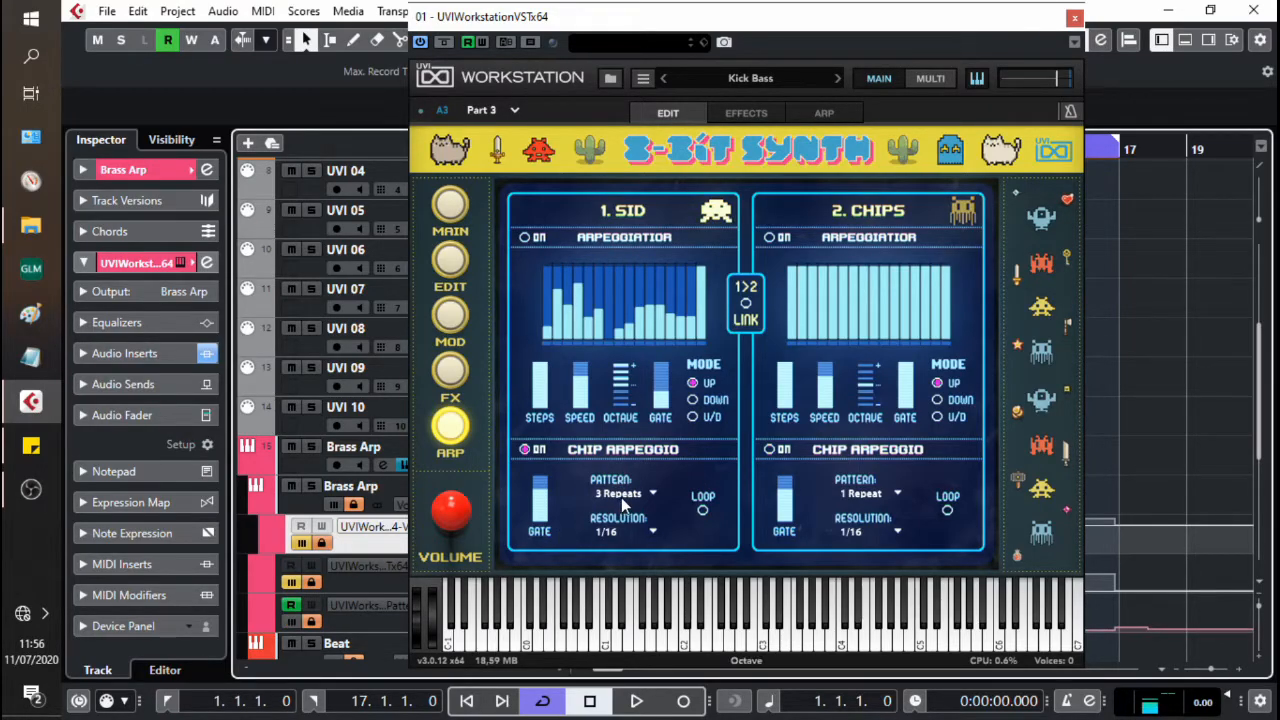
key(space)
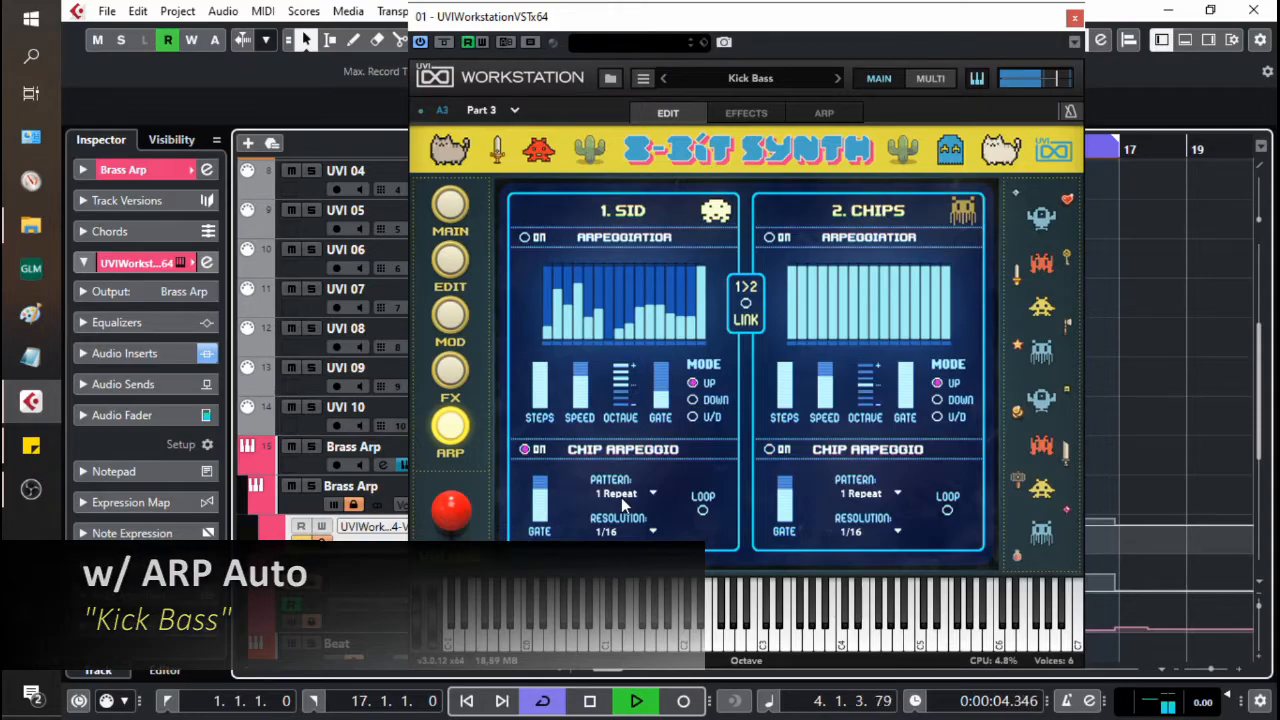
key(space)
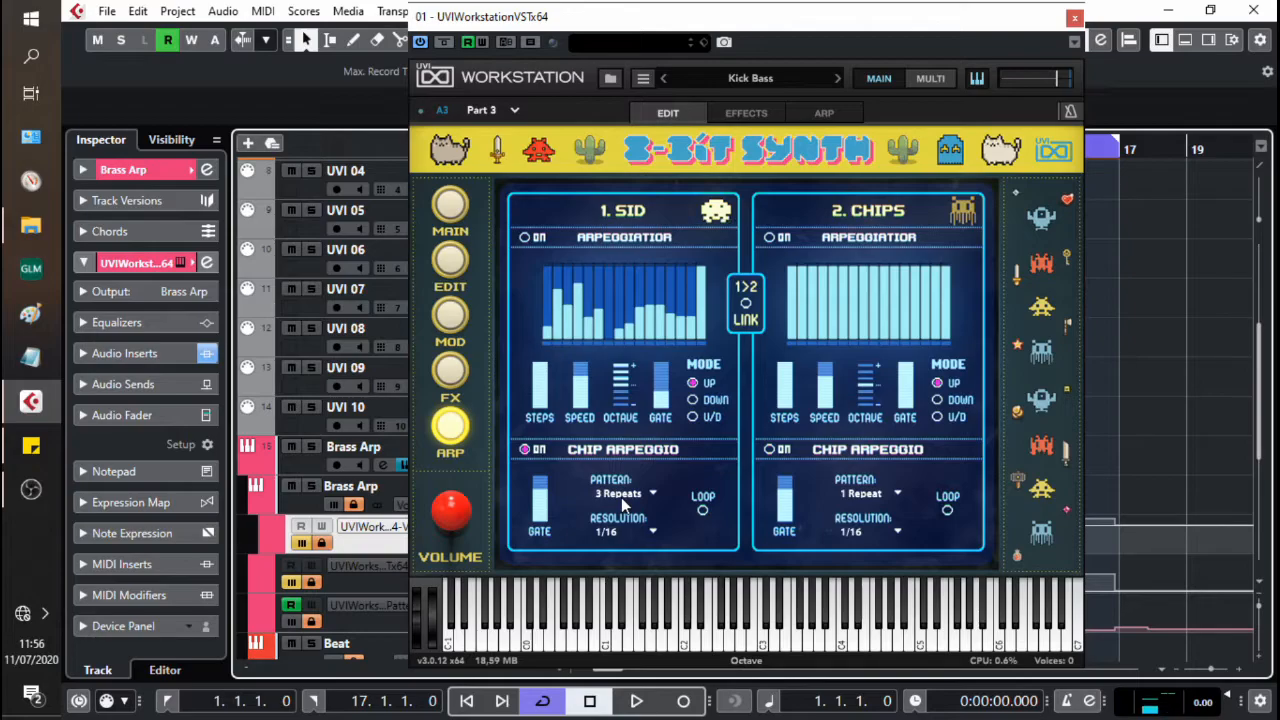
Step: Enable reading of the delay's Mix automation and play the bass line with the automated delay
click(291, 582)
mouse_move(543, 510)
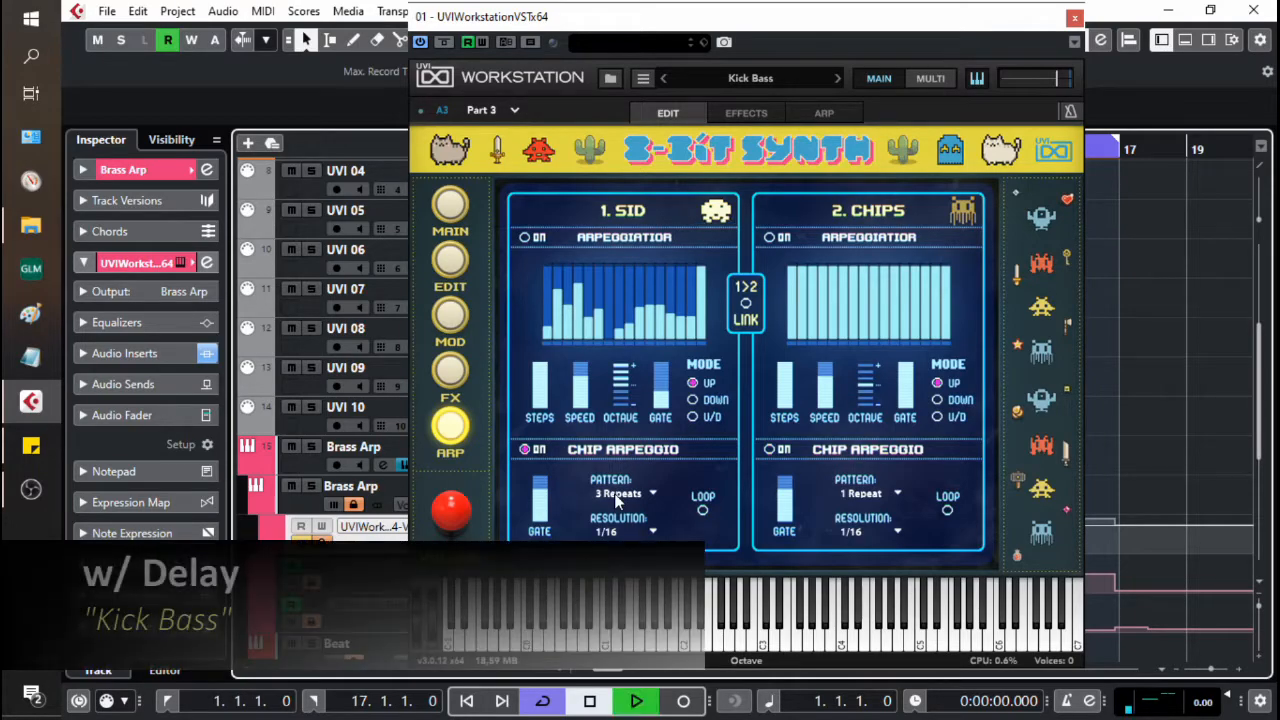
key(space)
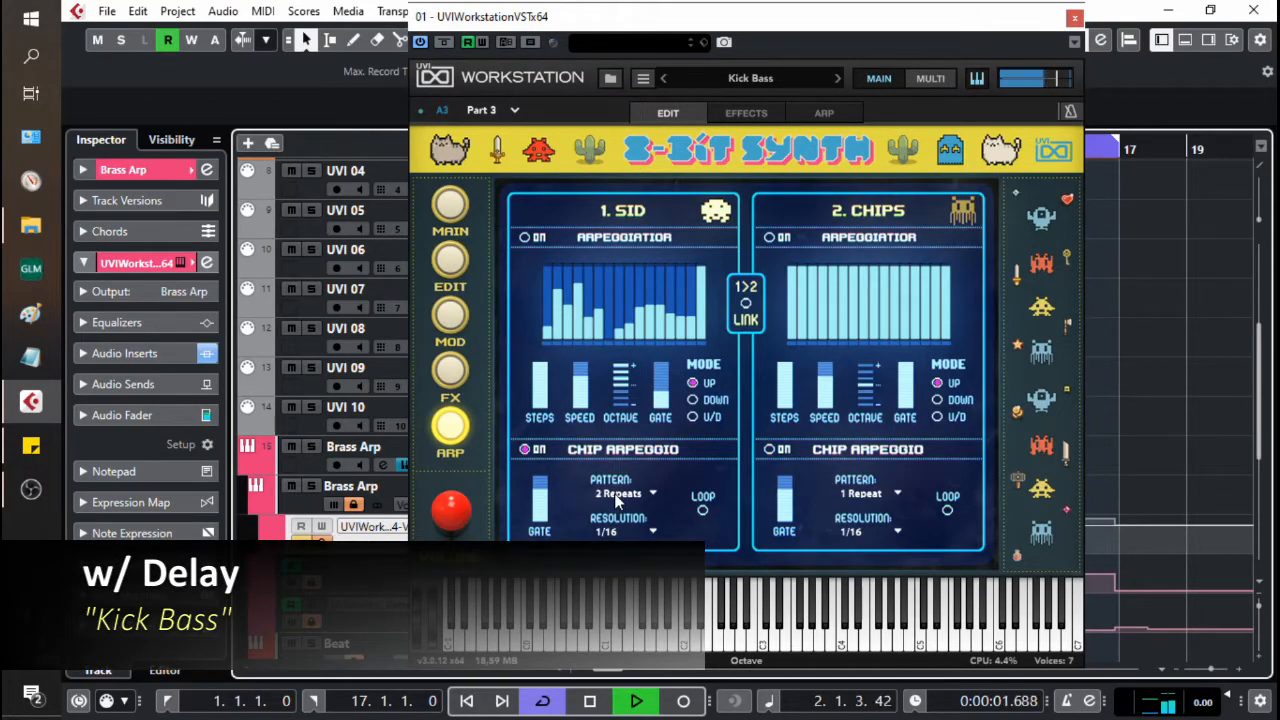
scroll(614, 493, up, 2)
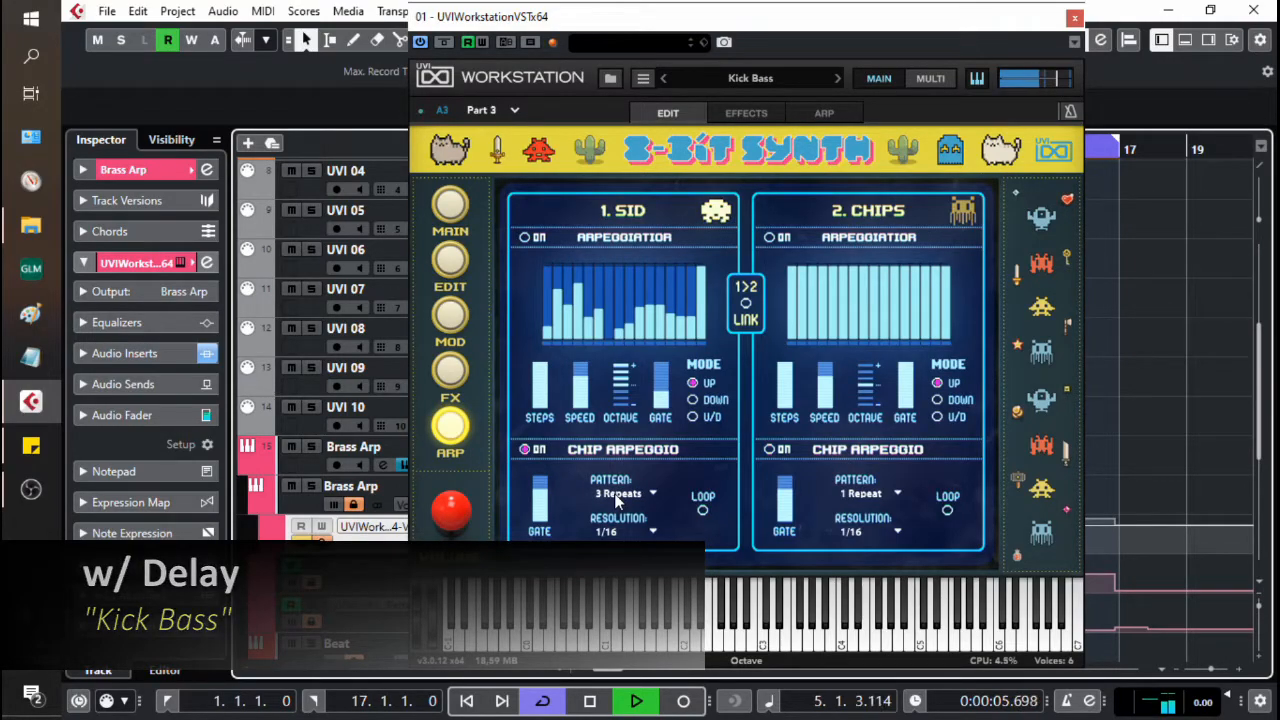
Step: Stop playback and replay the Kick Bass line with the delay from the project start
scroll(614, 493, down, 2)
key(space)
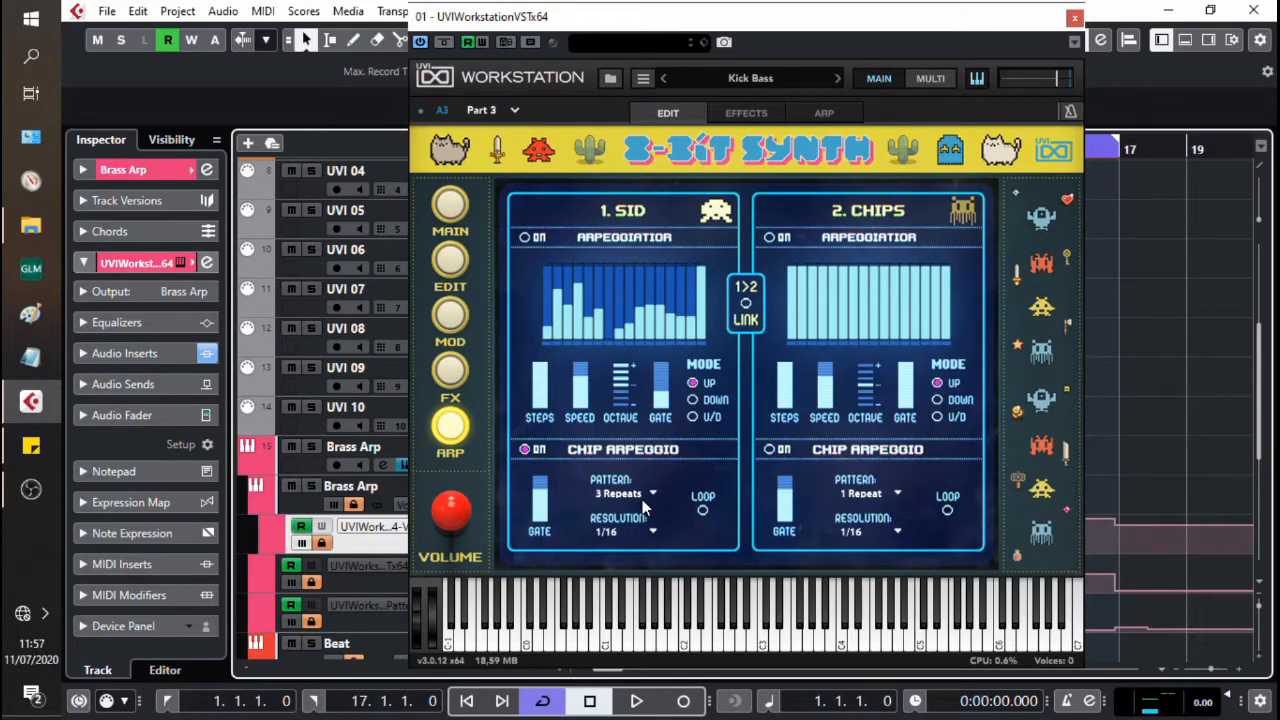
key(space)
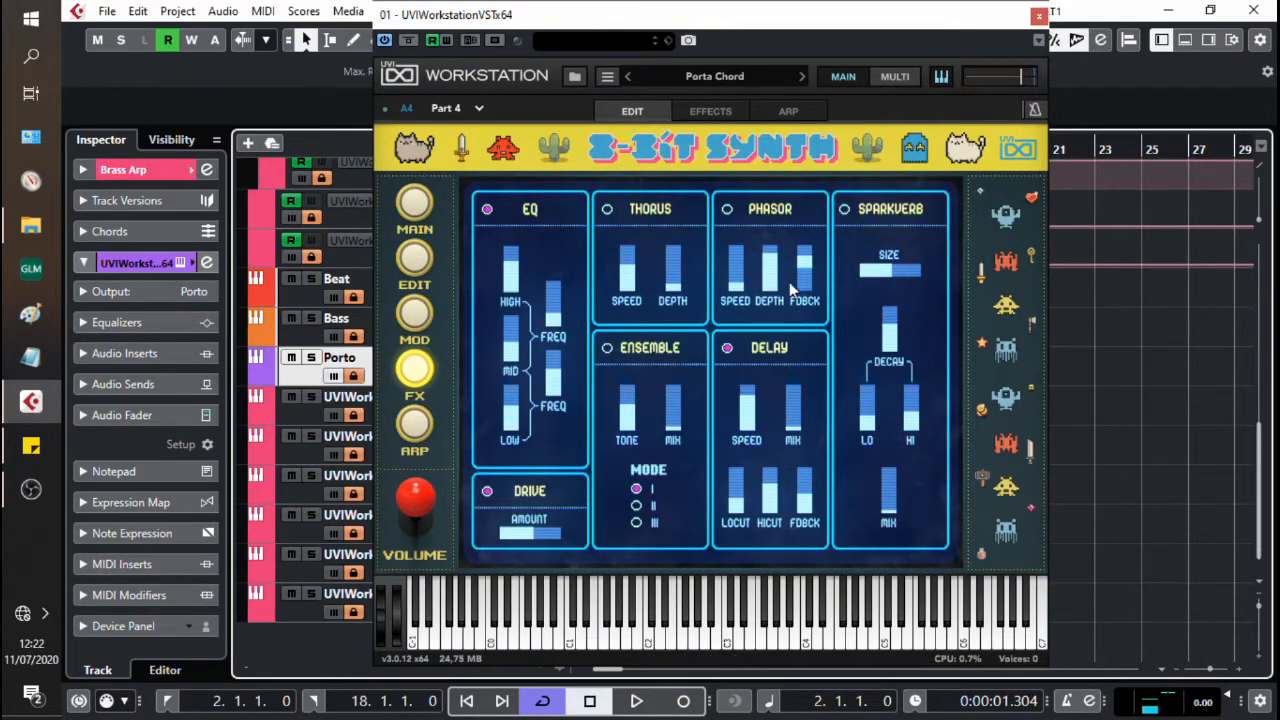
Step: Turn on the Phasor for the Porta Chord part and audition it in playback
click(763, 225)
key(space)
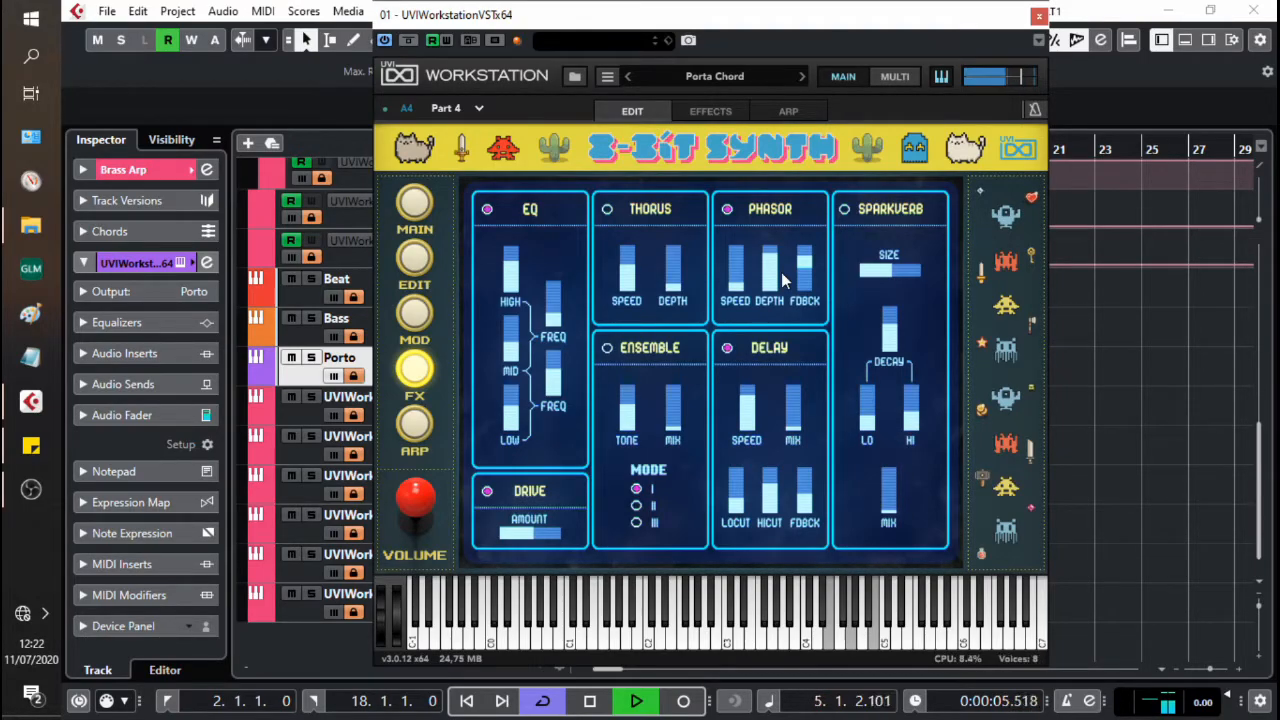
key(space)
Step: Play the Porta Chord part and lower the Phasor's feedback and depth
mouse_move(806, 269)
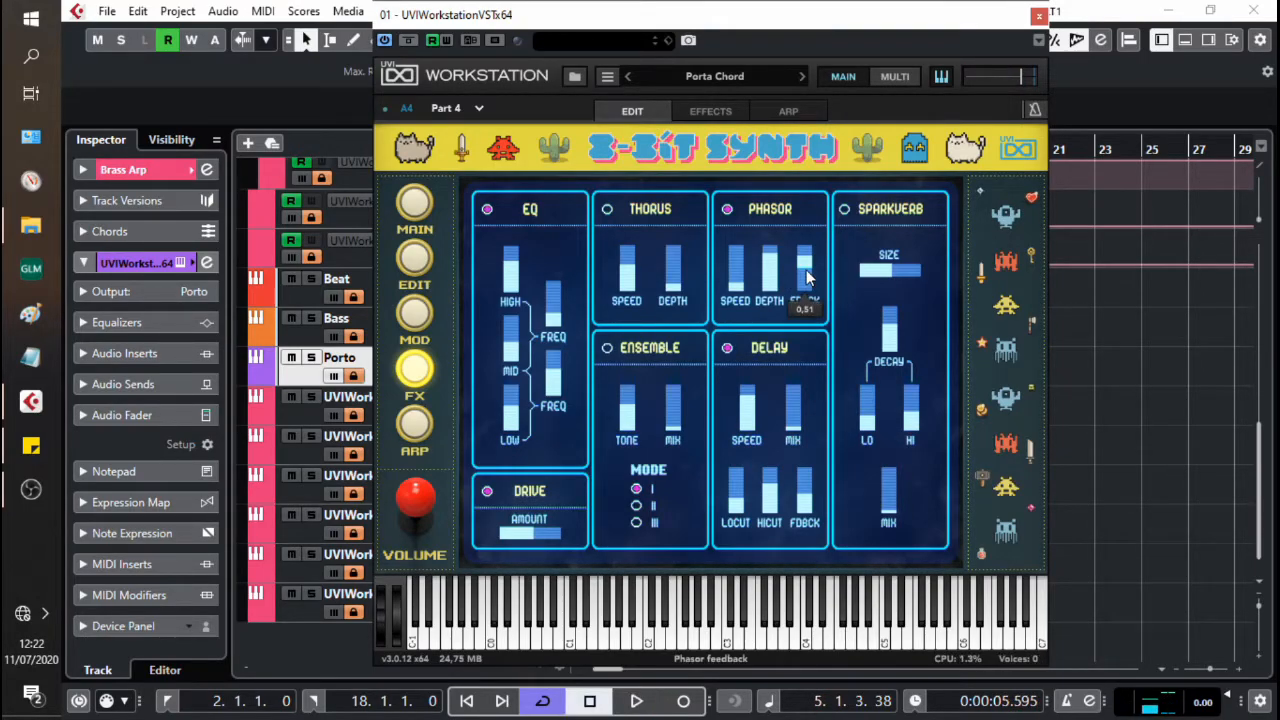
key(space)
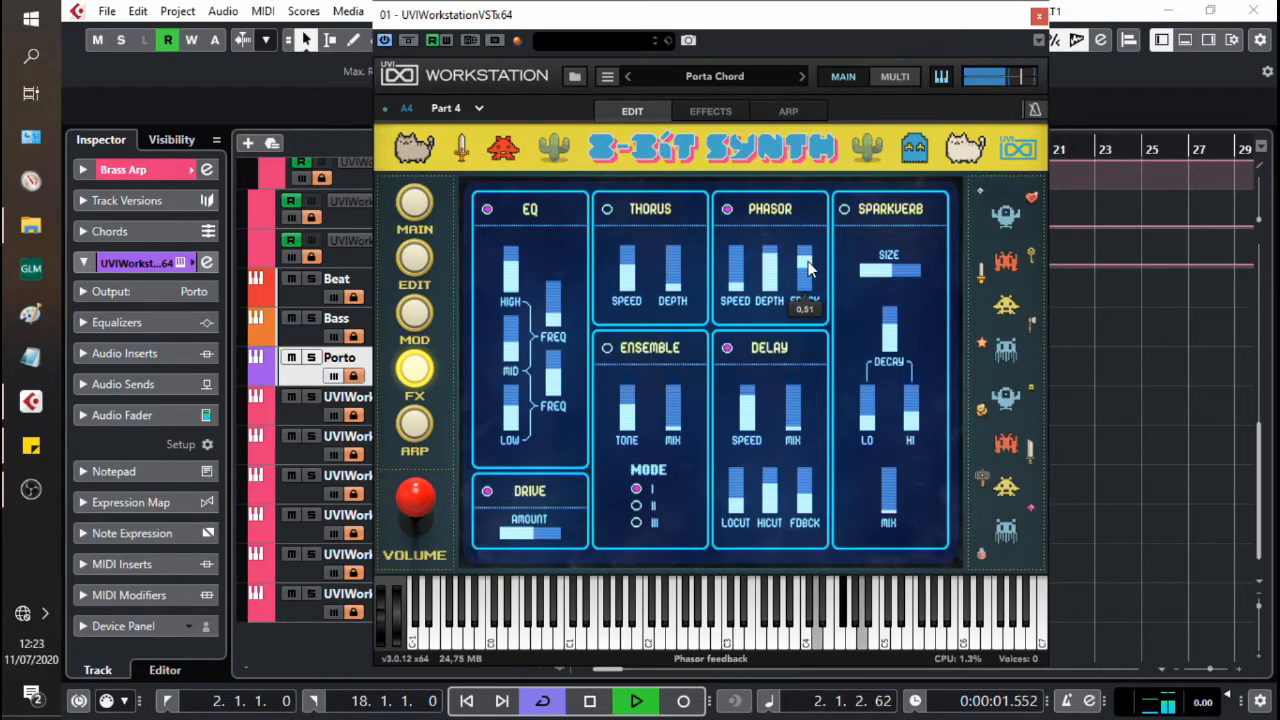
drag(809, 260, 810, 281)
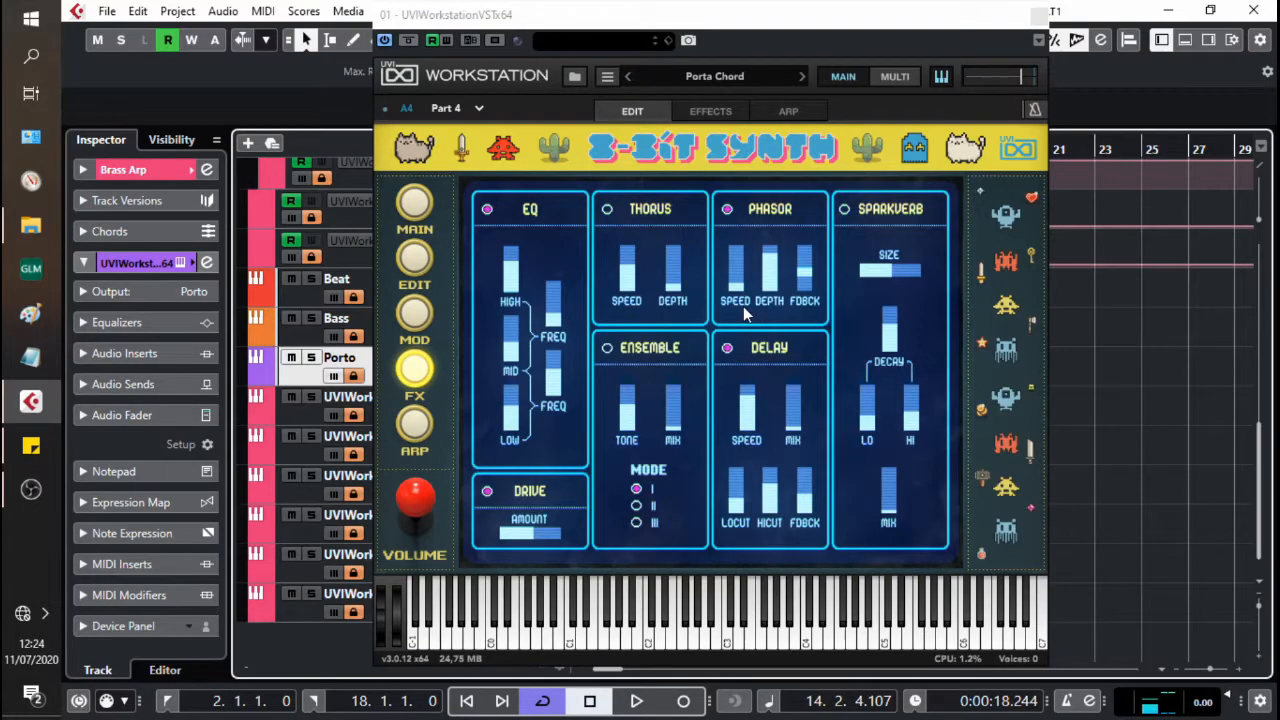
mouse_move(773, 262)
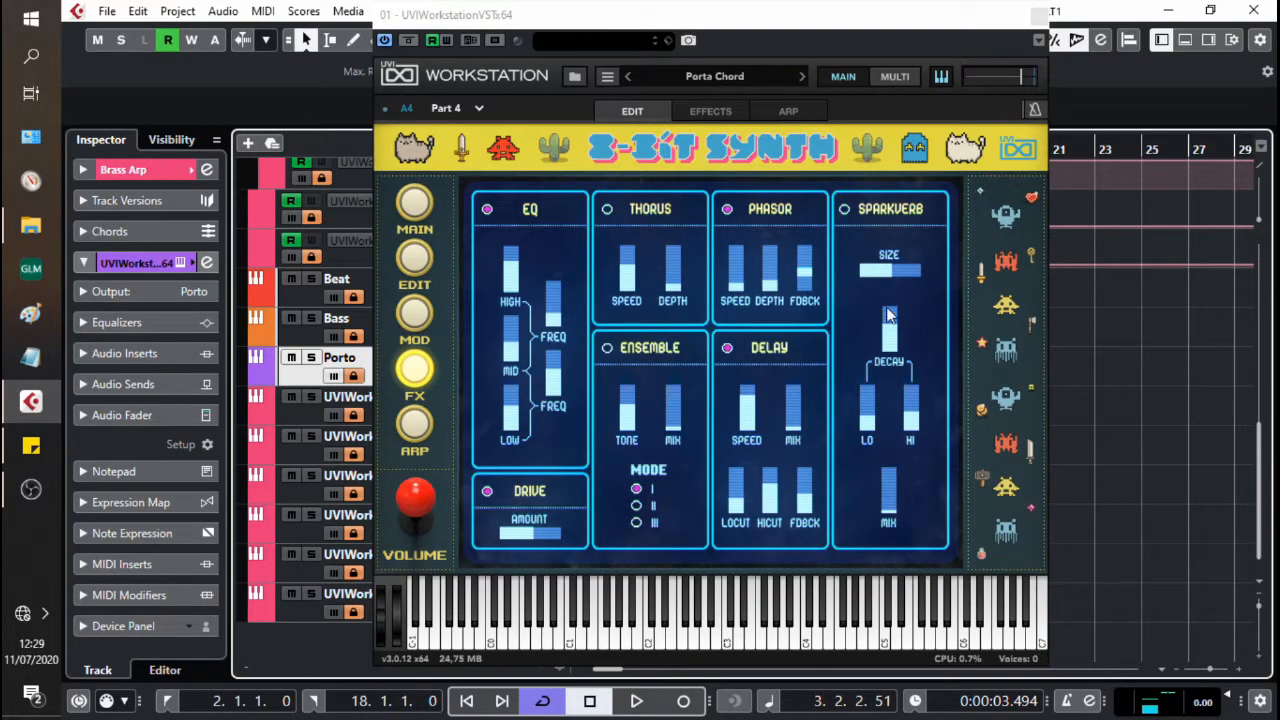
Step: In the Multi mixer, show the AUX1 effects and raise Porta Chord's AUX1 send to 0 dB
click(895, 76)
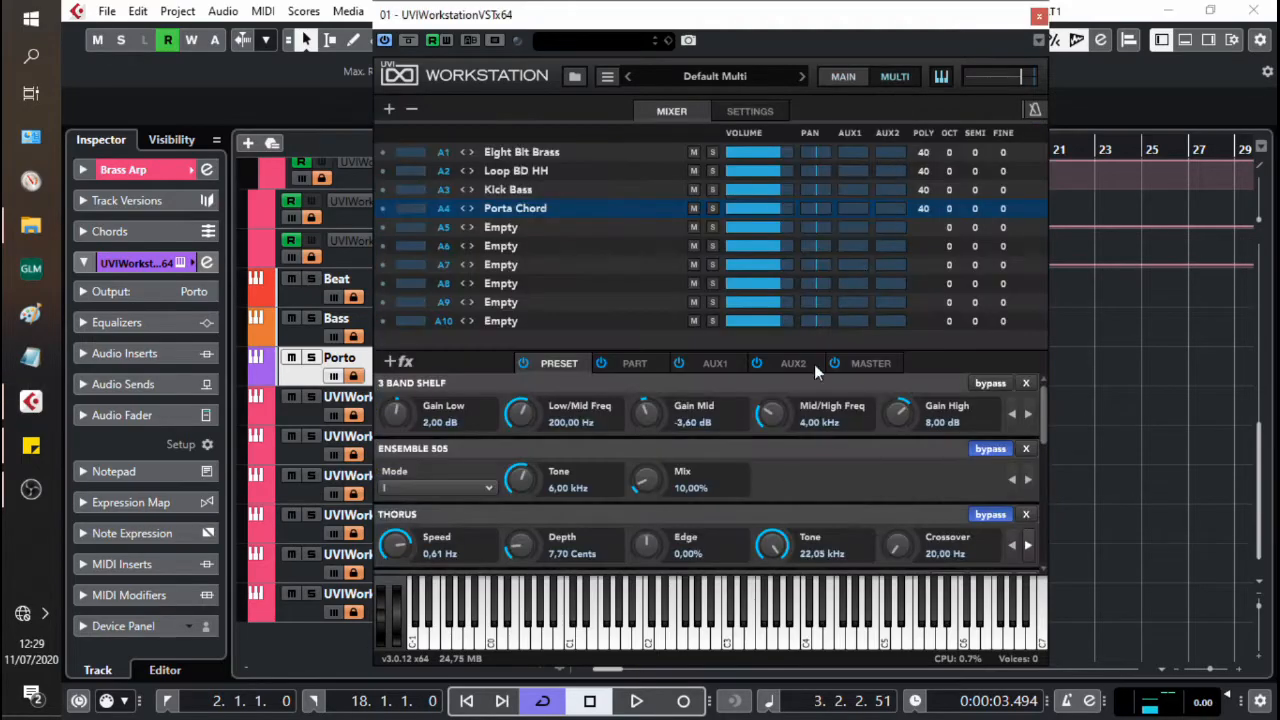
click(714, 363)
drag(852, 208, 838, 298)
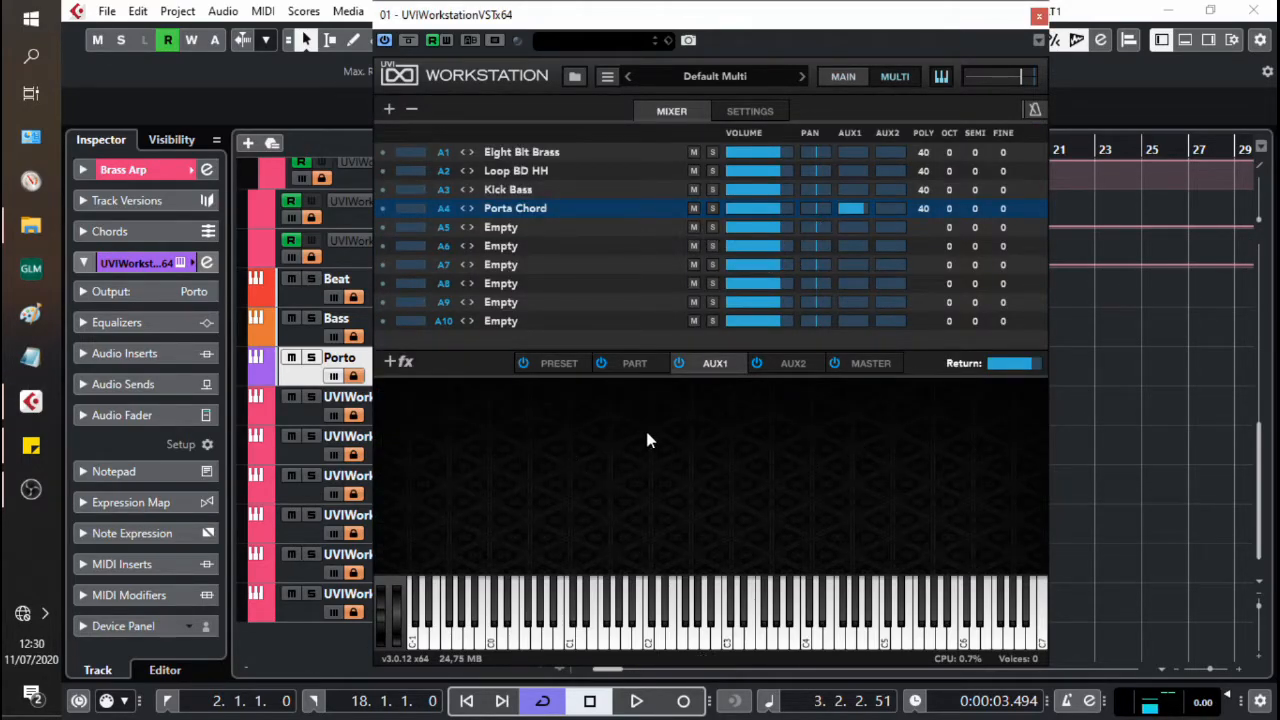
Step: Add the Large Plate reverb from the Deluxe Reverb group of IR Verb to AUX1
click(394, 361)
click(436, 393)
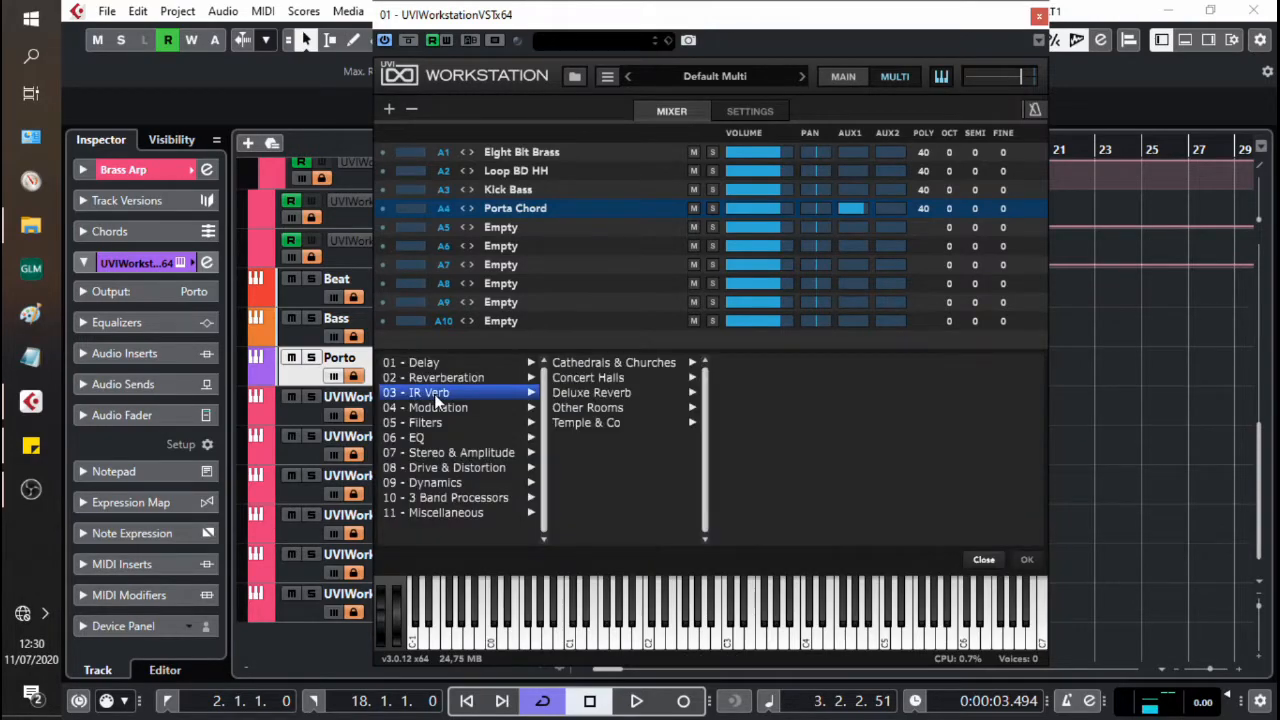
click(588, 393)
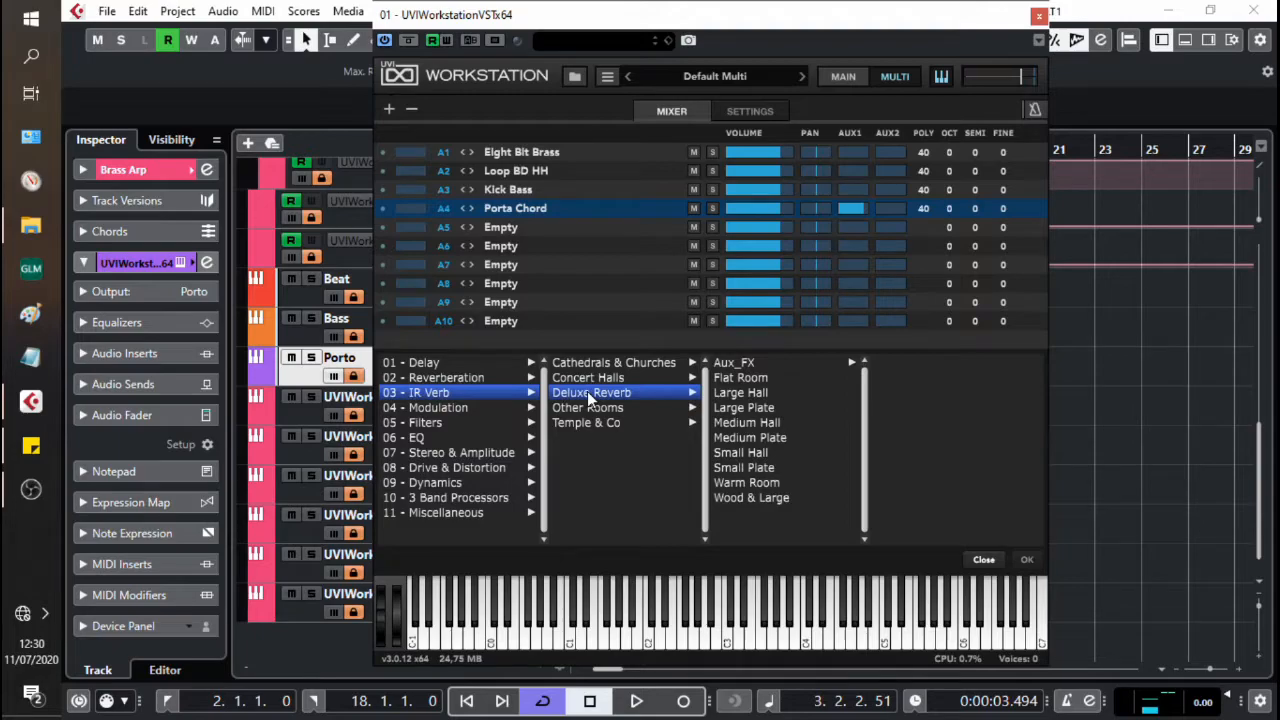
click(750, 409)
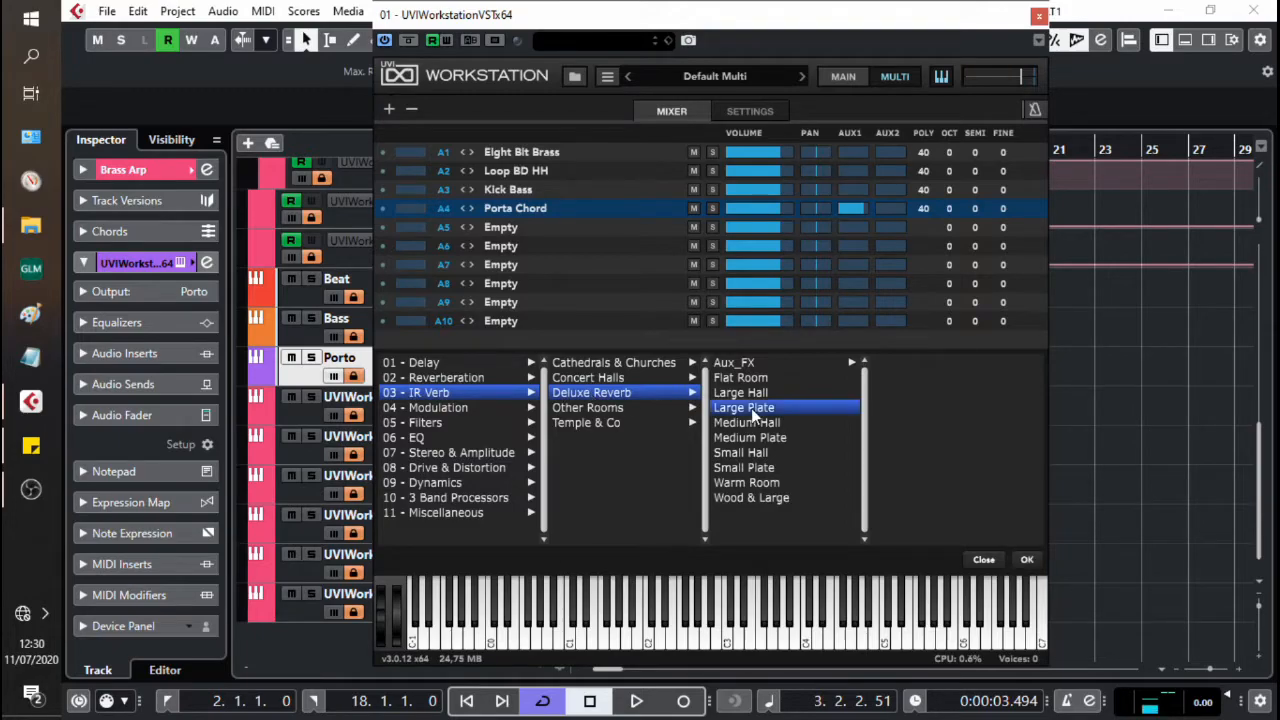
click(1027, 561)
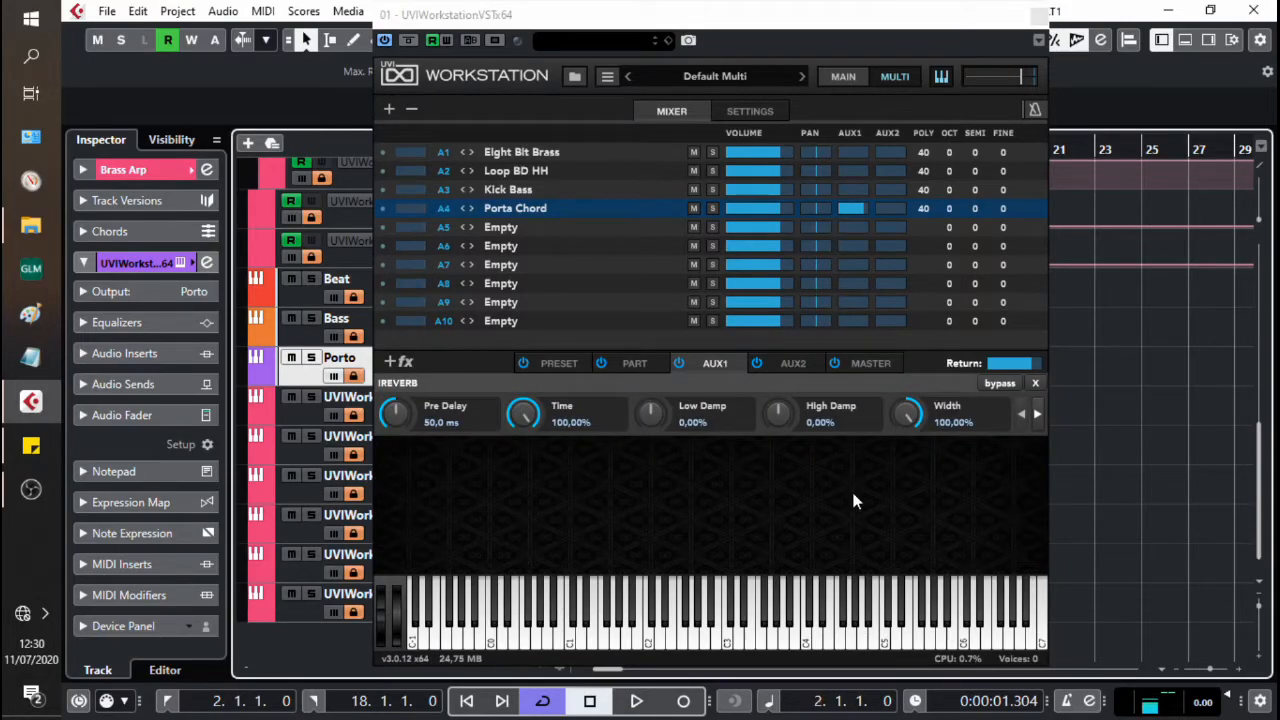
Step: Set the AUX1 reverb's Width to 0% and adjust its Pre Delay to 29.2 ms during playback
double_click(946, 422)
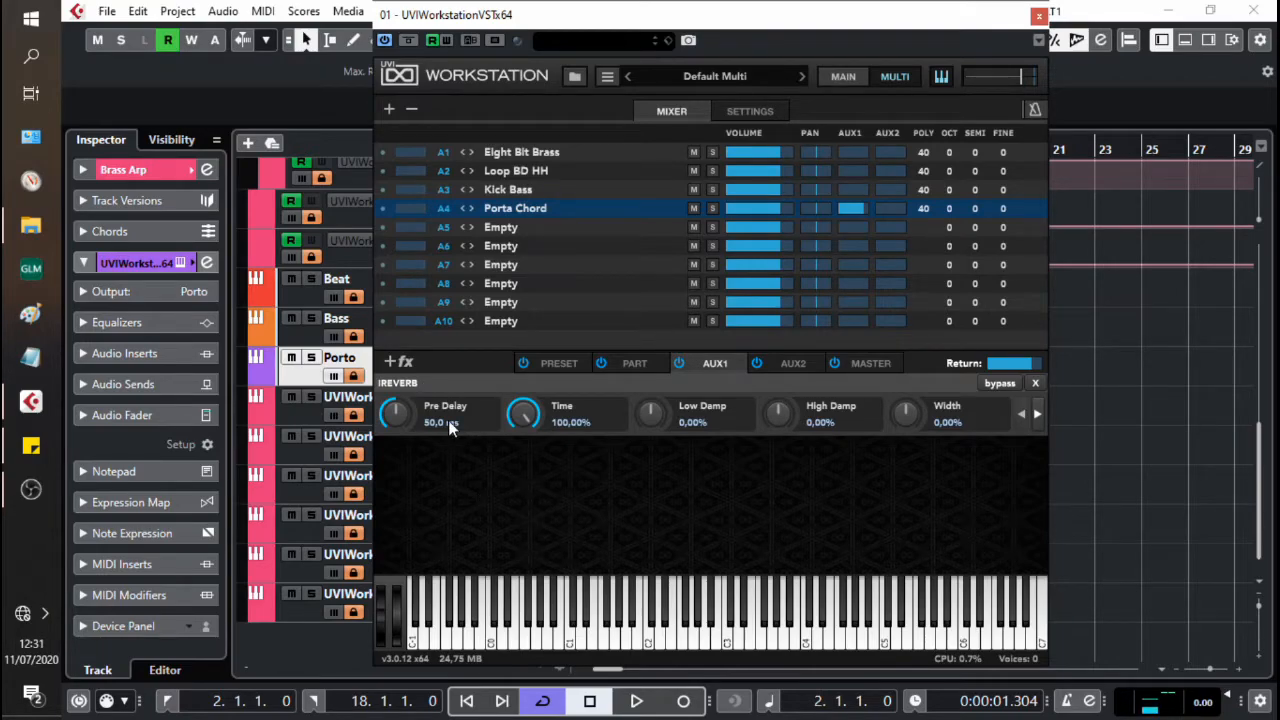
key(space)
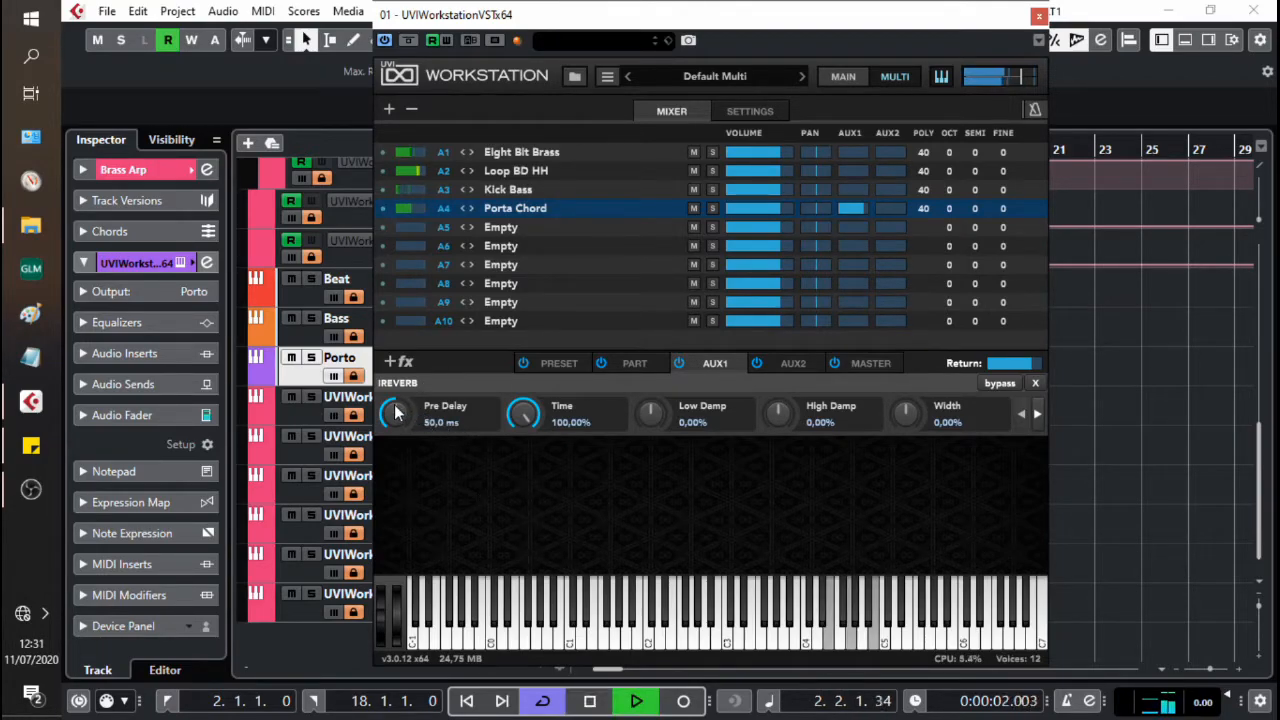
drag(399, 413, 406, 464)
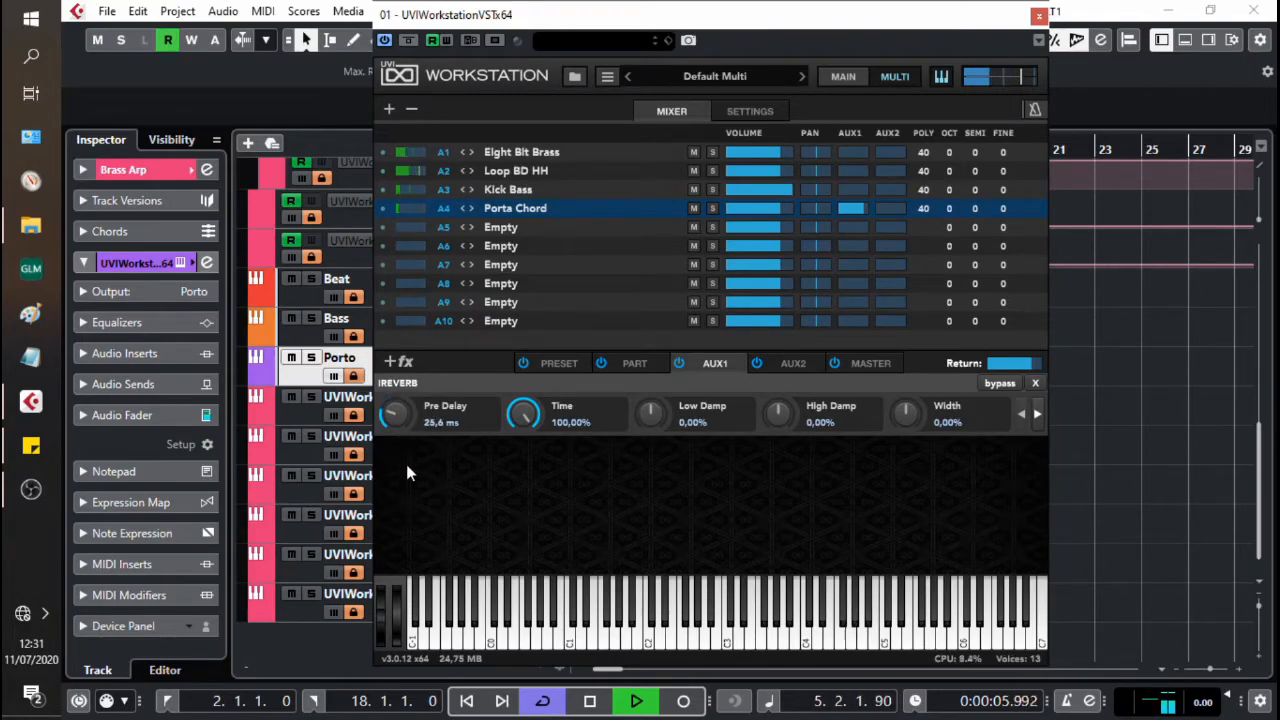
key(space)
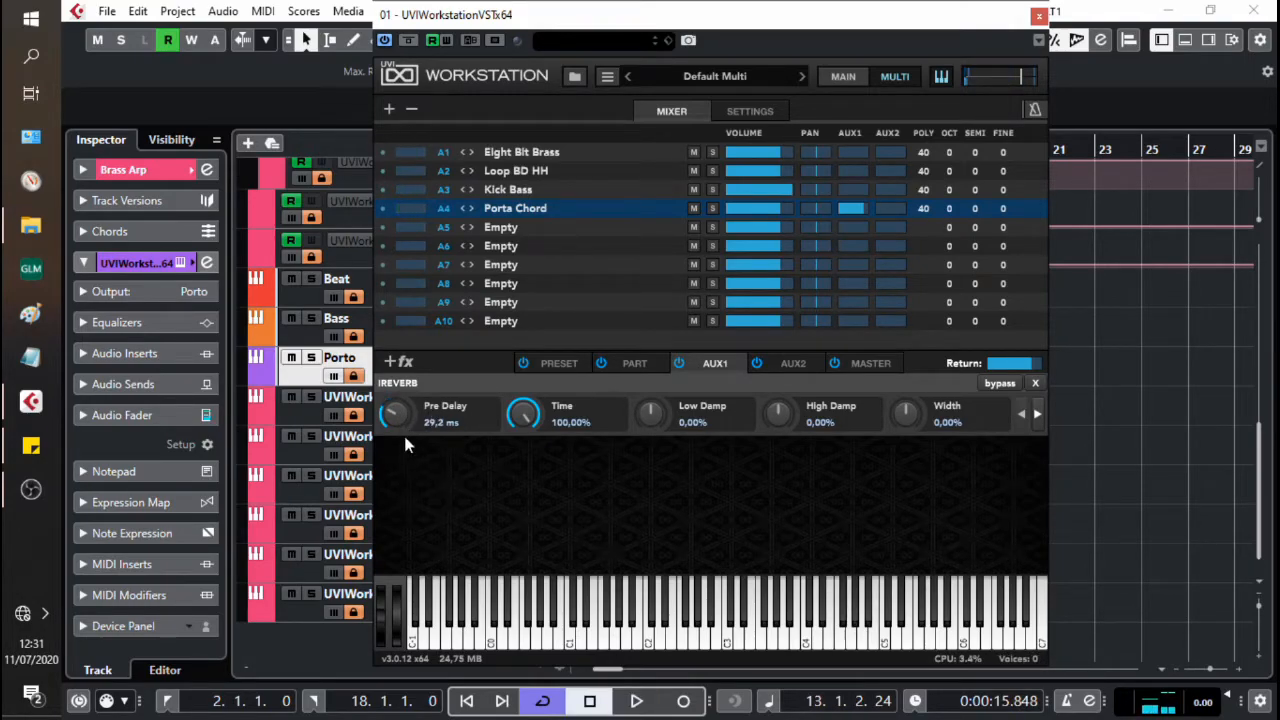
click(496, 539)
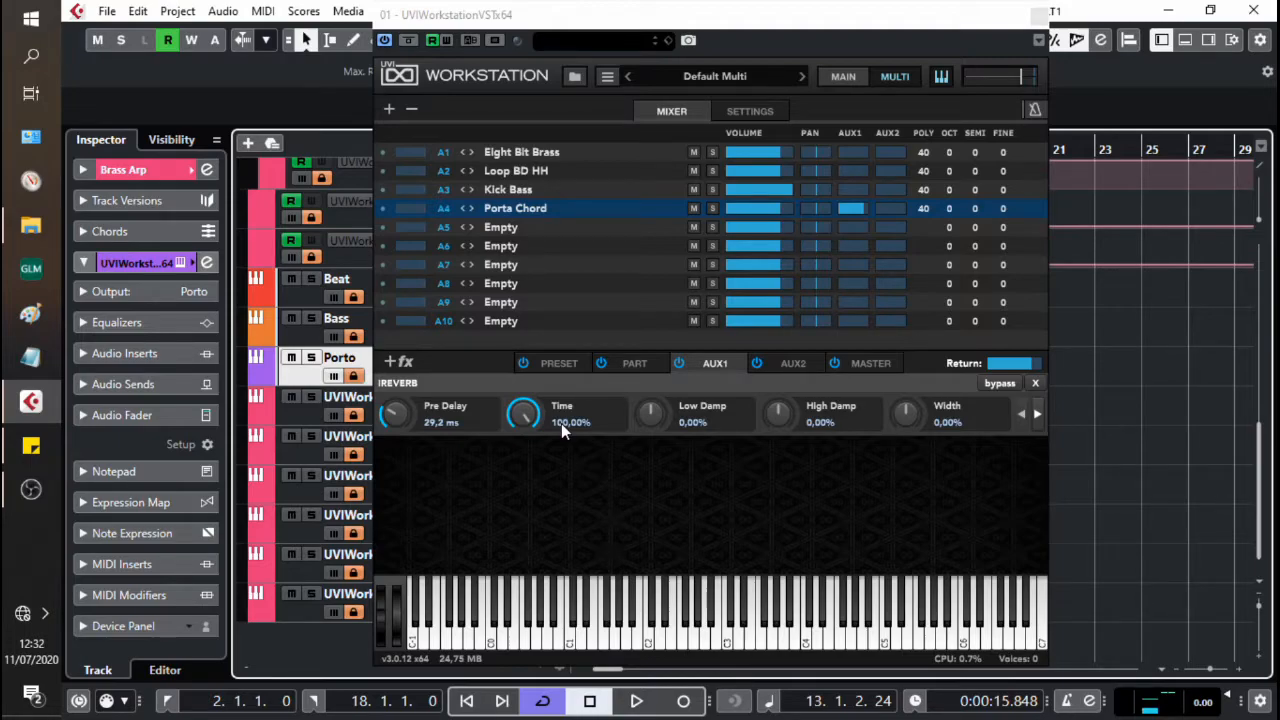
Step: Reduce the AUX1 reverb's Time to 31.6% while the project plays
key(space)
click(521, 417)
drag(521, 417, 523, 436)
drag(531, 489, 560, 603)
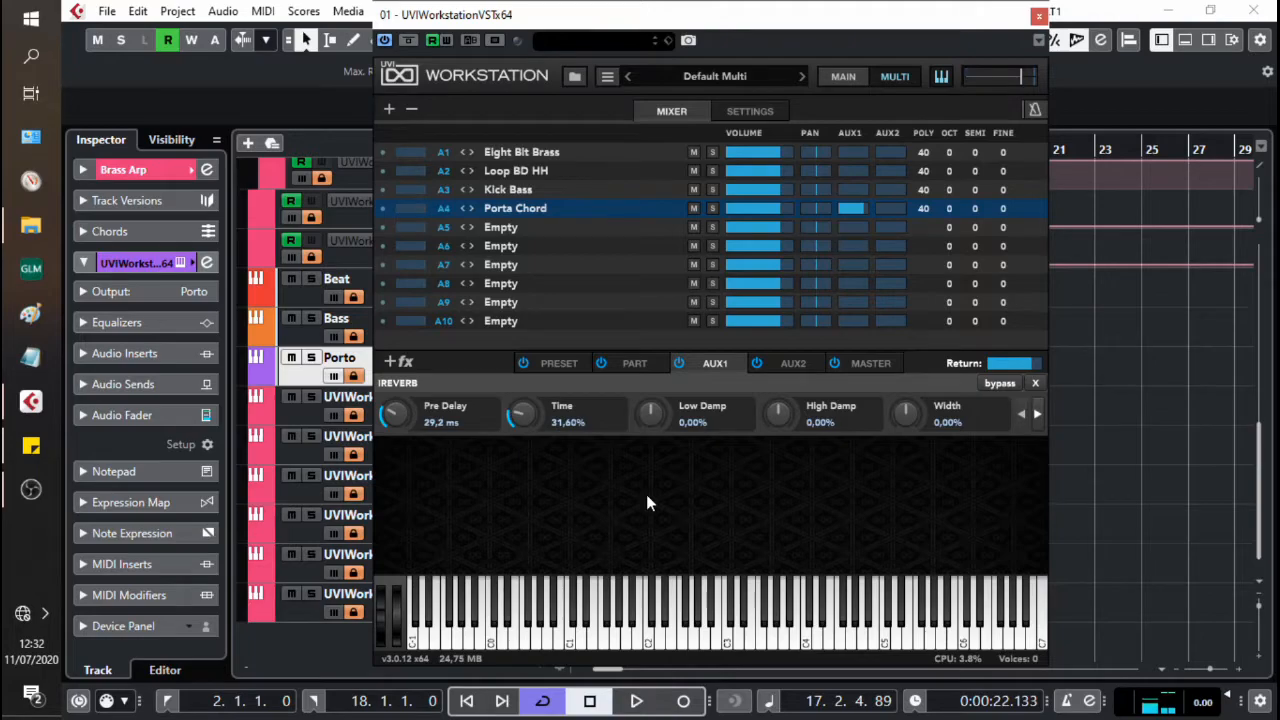
click(192, 292)
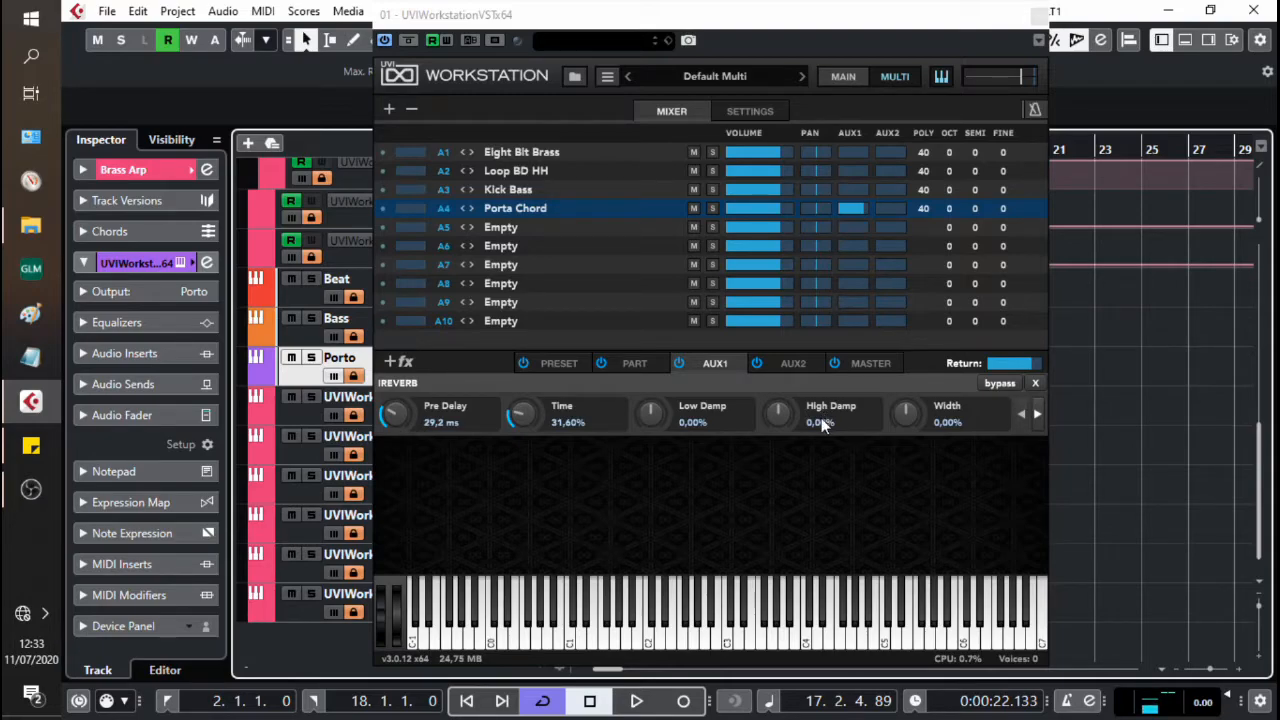
Step: Set the AUX1 reverb's Low Damp to 32% and High Damp to 28.8% during playback
key(space)
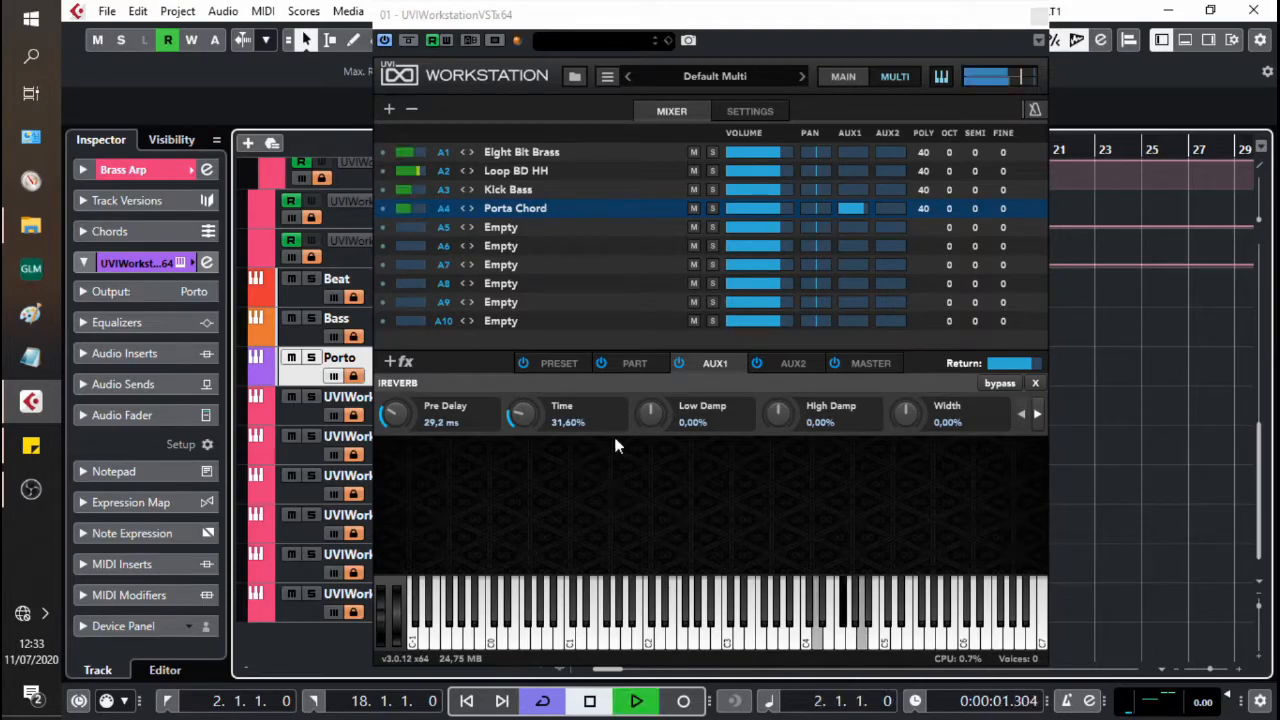
drag(653, 419, 669, 381)
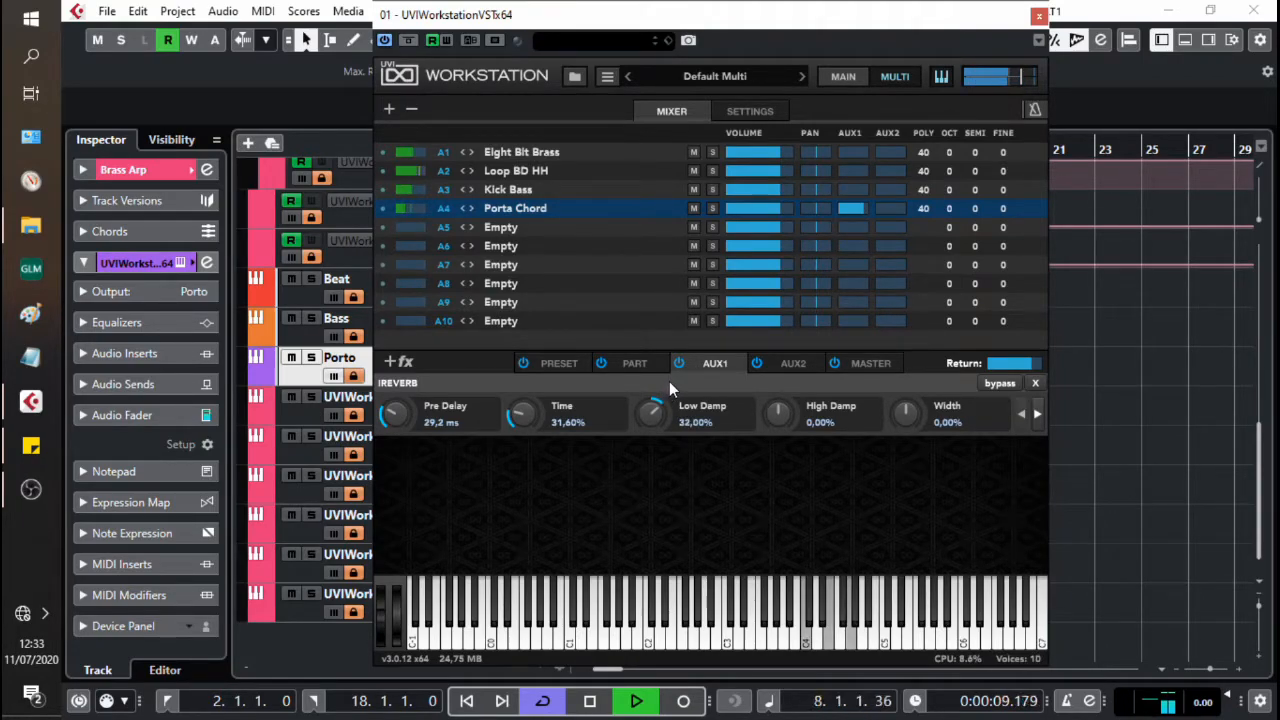
drag(782, 416, 797, 383)
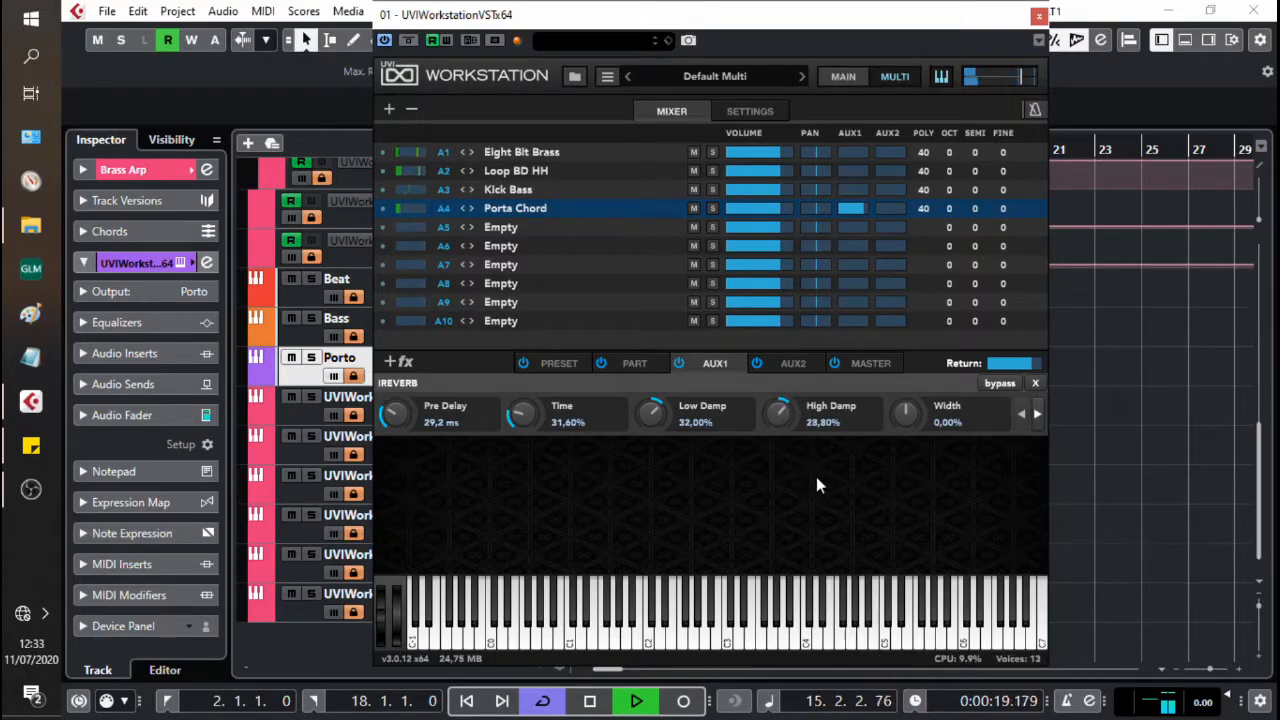
key(space)
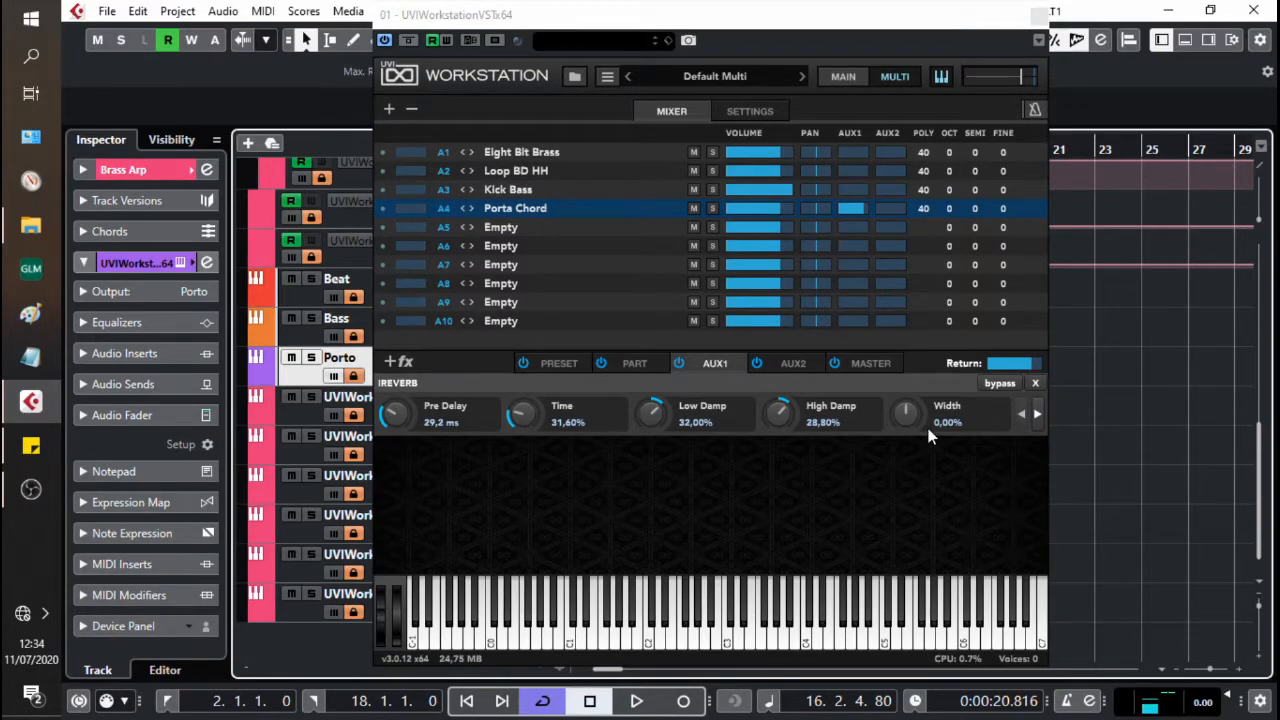
Step: Set the reverb's Width to 39.2% and lower Porta Chord's AUX1 send to -10.34 dB while listening
key(space)
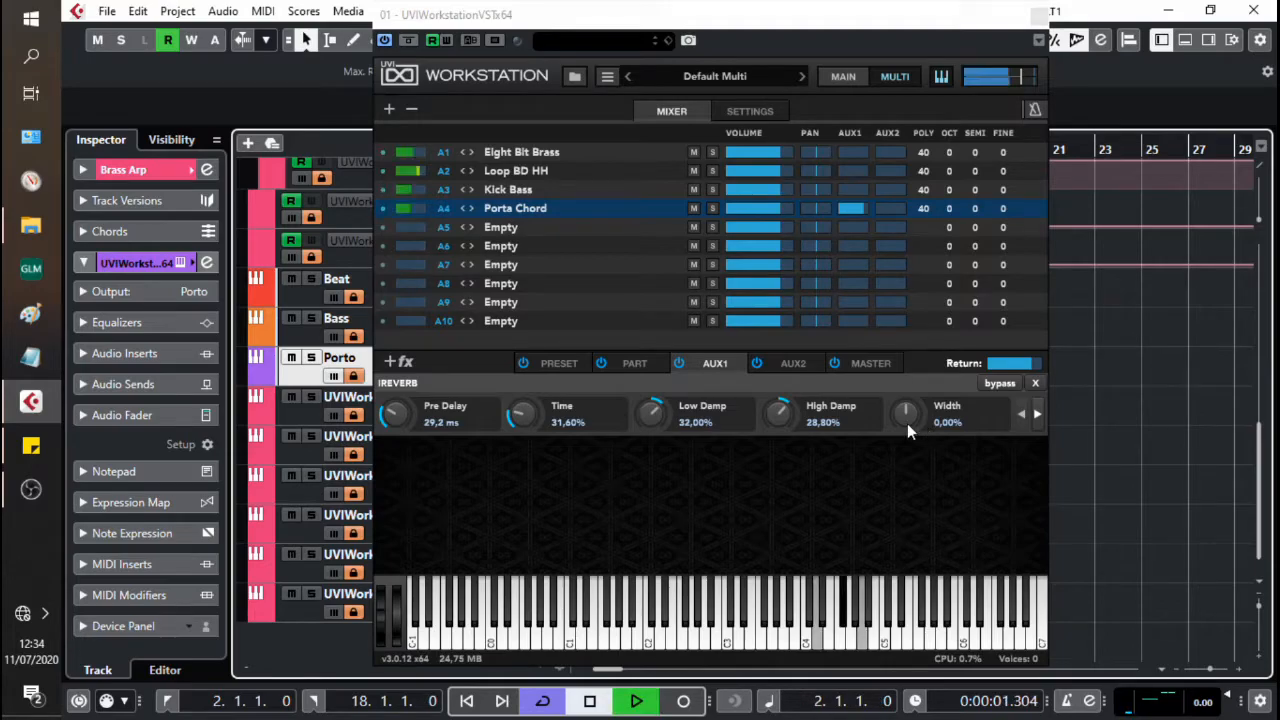
drag(907, 423, 924, 387)
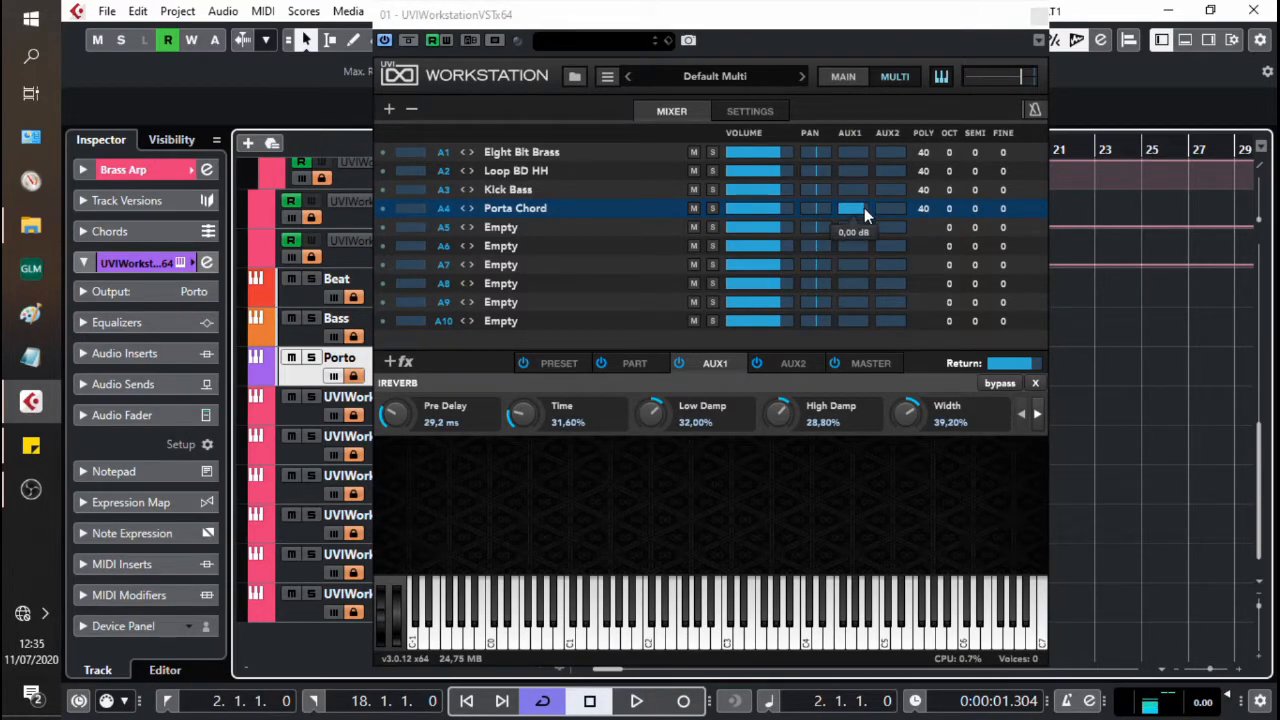
mouse_move(864, 208)
mouse_down()
mouse_move(810, 222)
mouse_move(859, 213)
mouse_up()
key(space)
Step: Assign Porta Chord's AUX1 send level to Host Automation 4
right_click(844, 205)
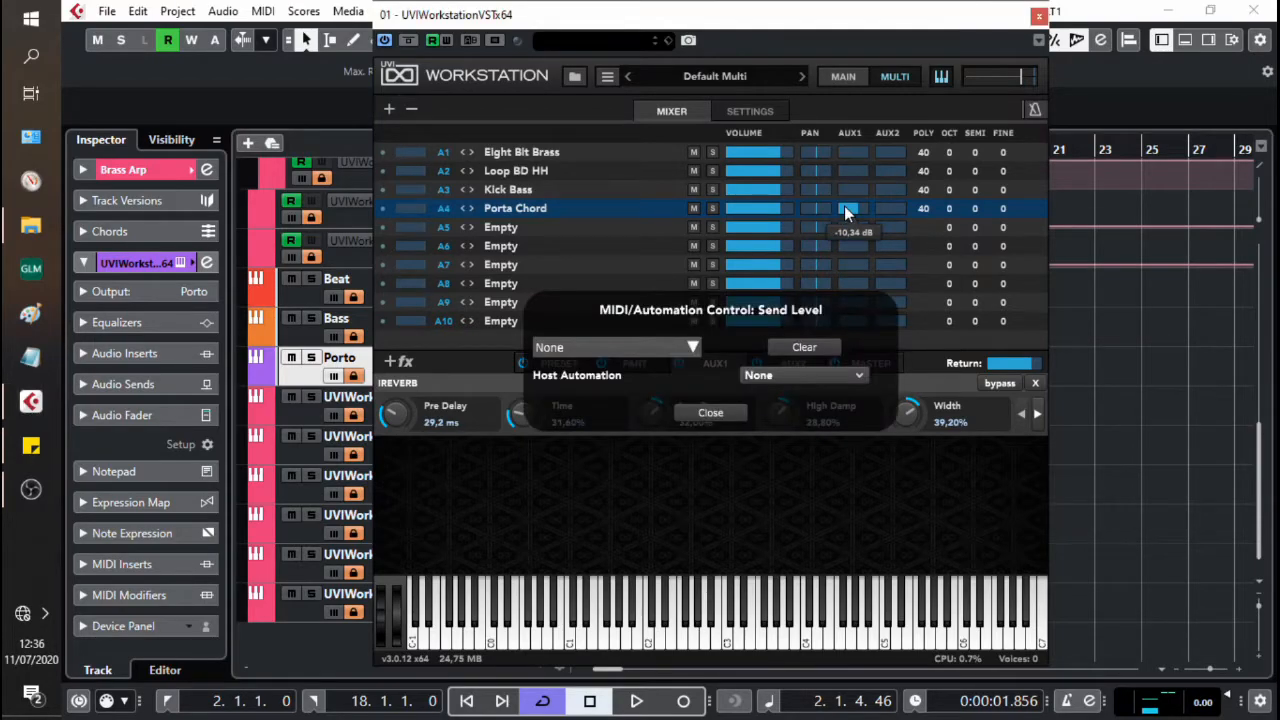
click(840, 371)
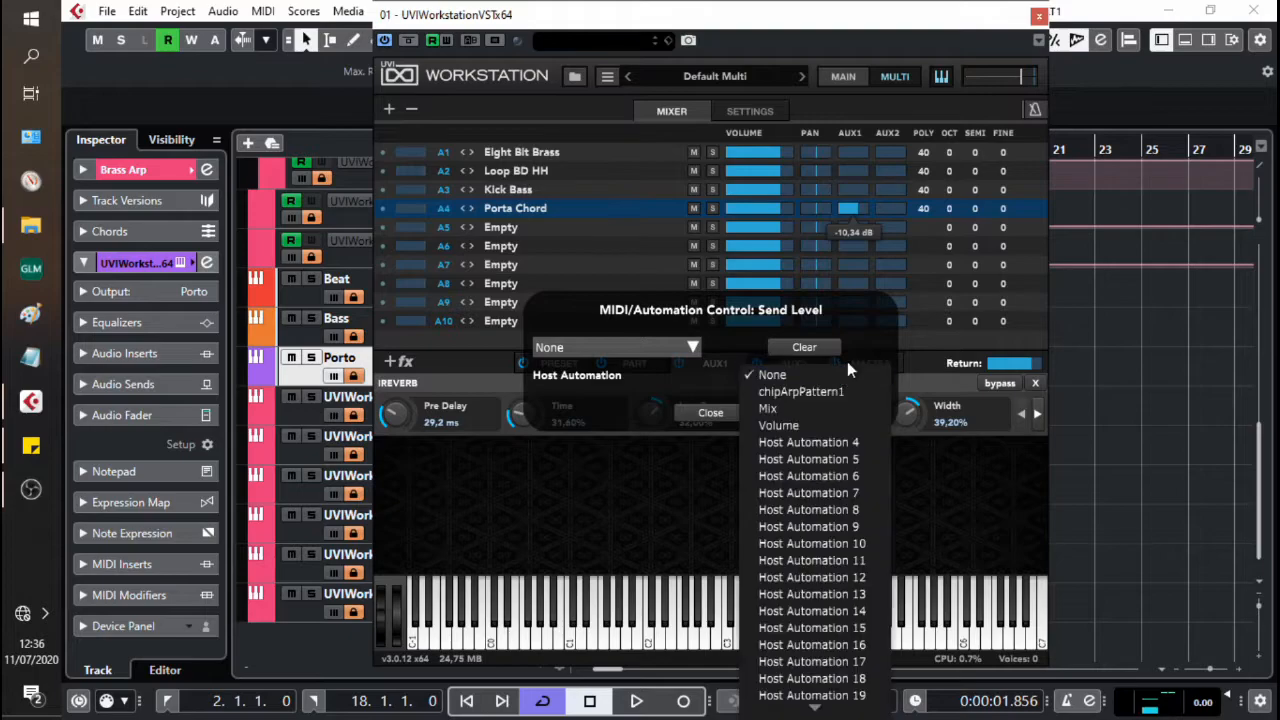
click(847, 442)
click(866, 254)
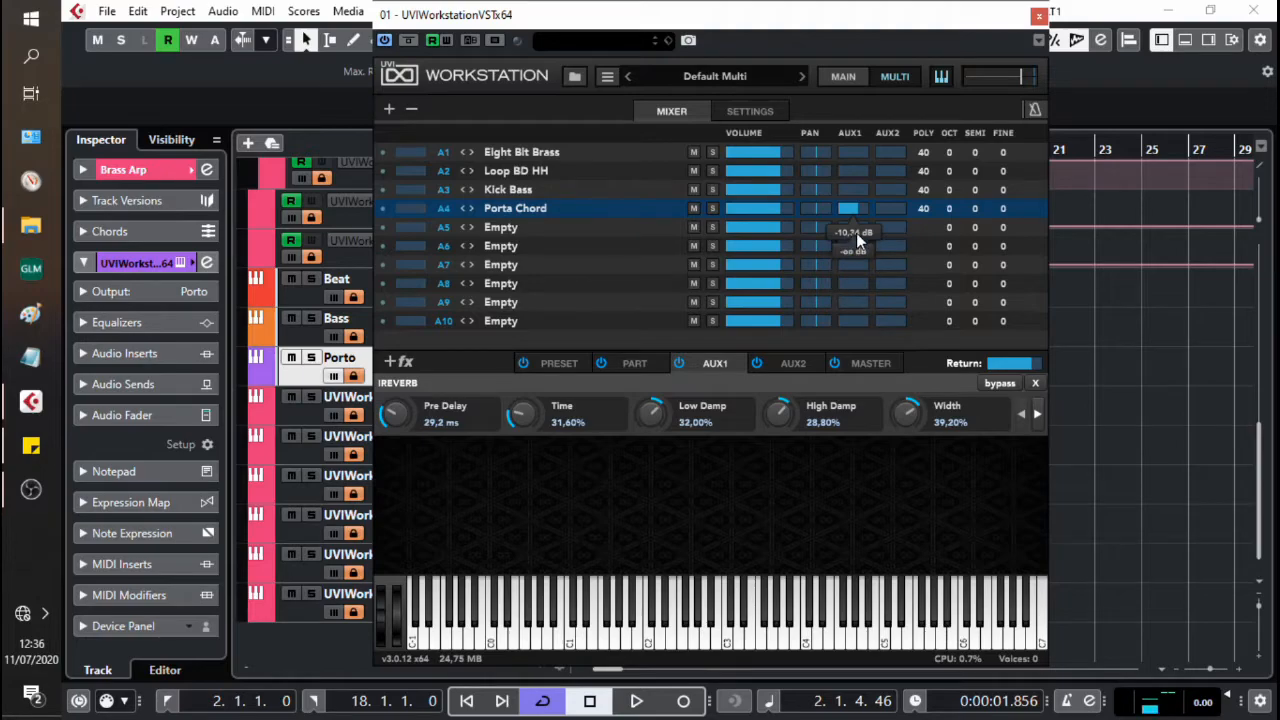
Step: Enable automation writing and record changes of Porta Chord's AUX1 send level during playback
click(448, 39)
key(space)
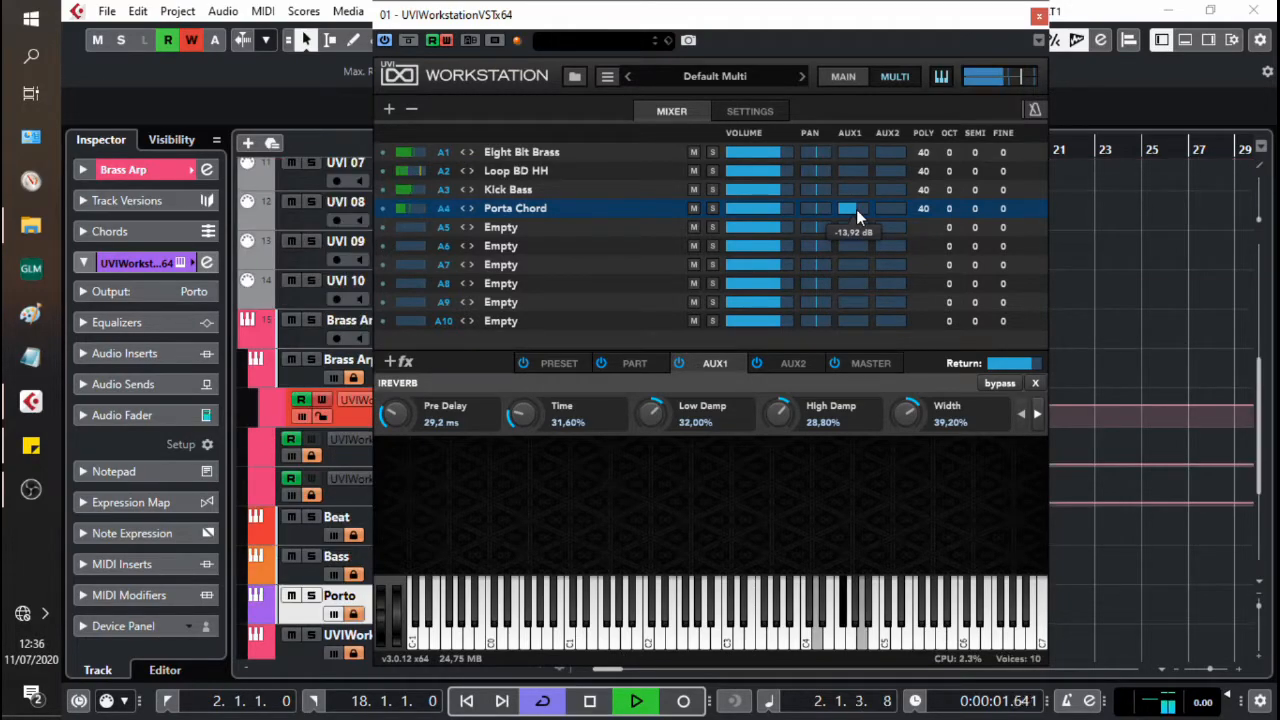
drag(856, 209, 862, 220)
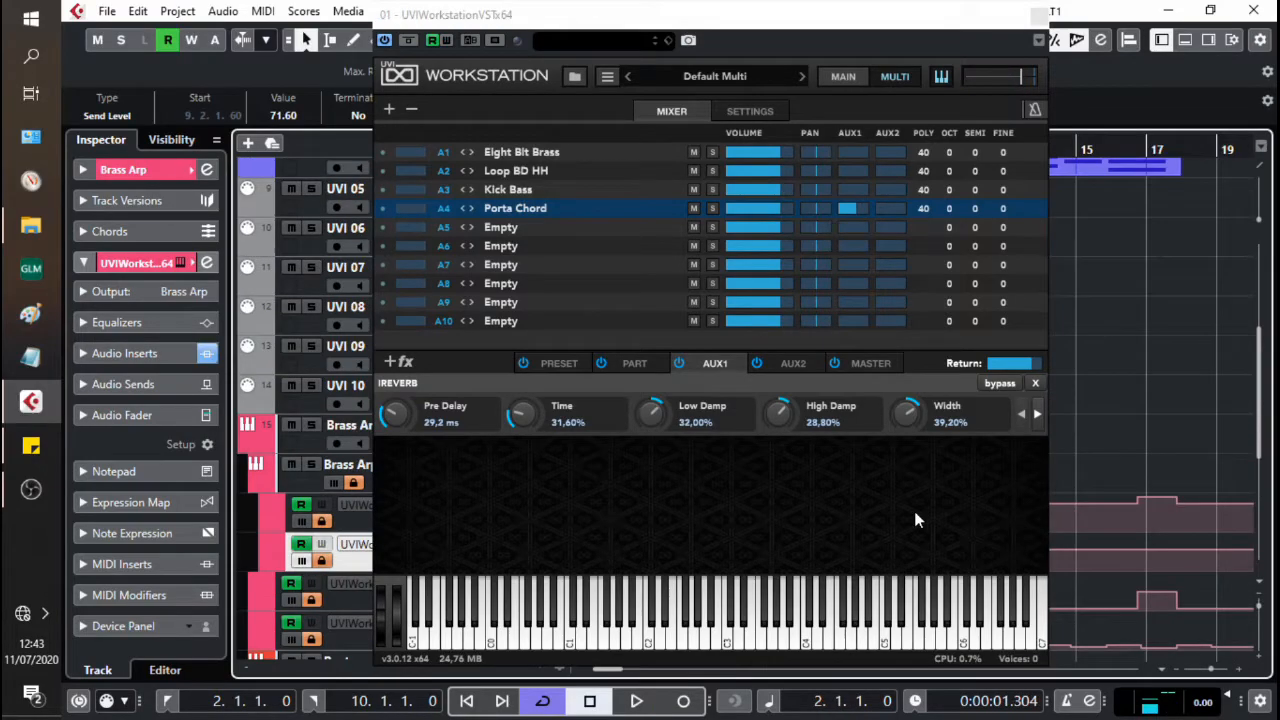
Step: Assign the AUX1 reverb's Width to Host Automation 5
right_click(912, 416)
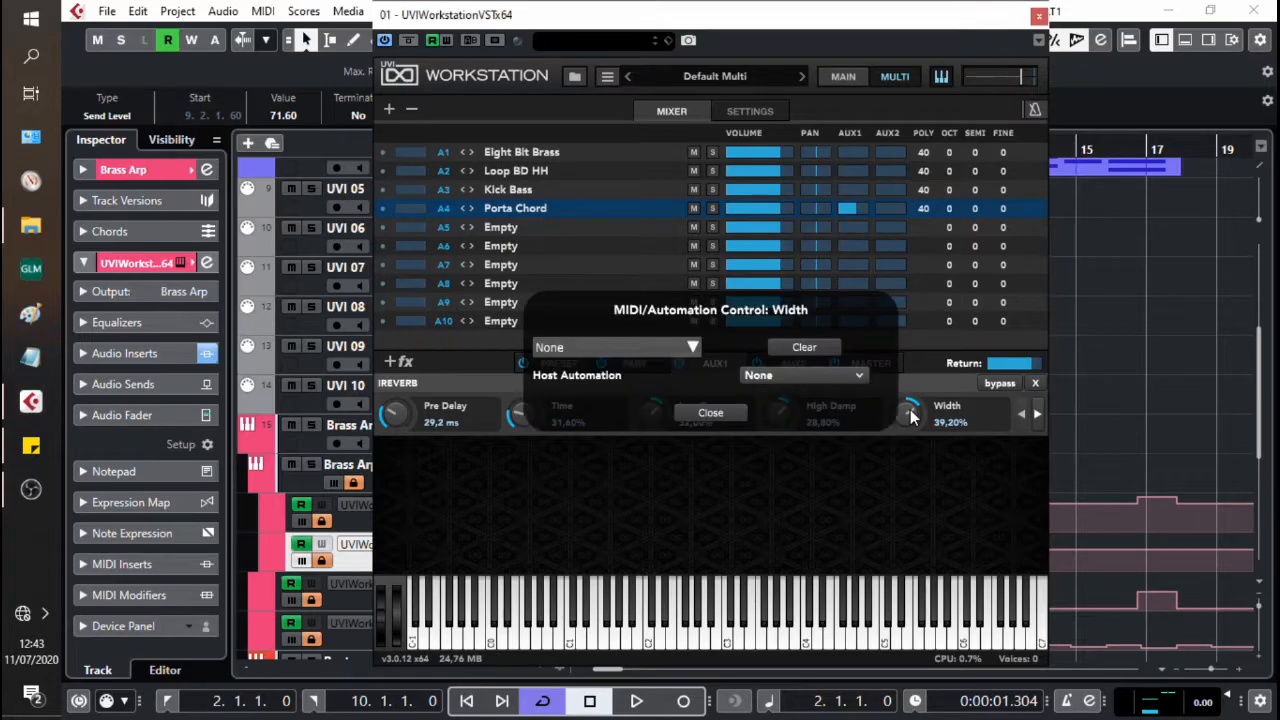
click(821, 378)
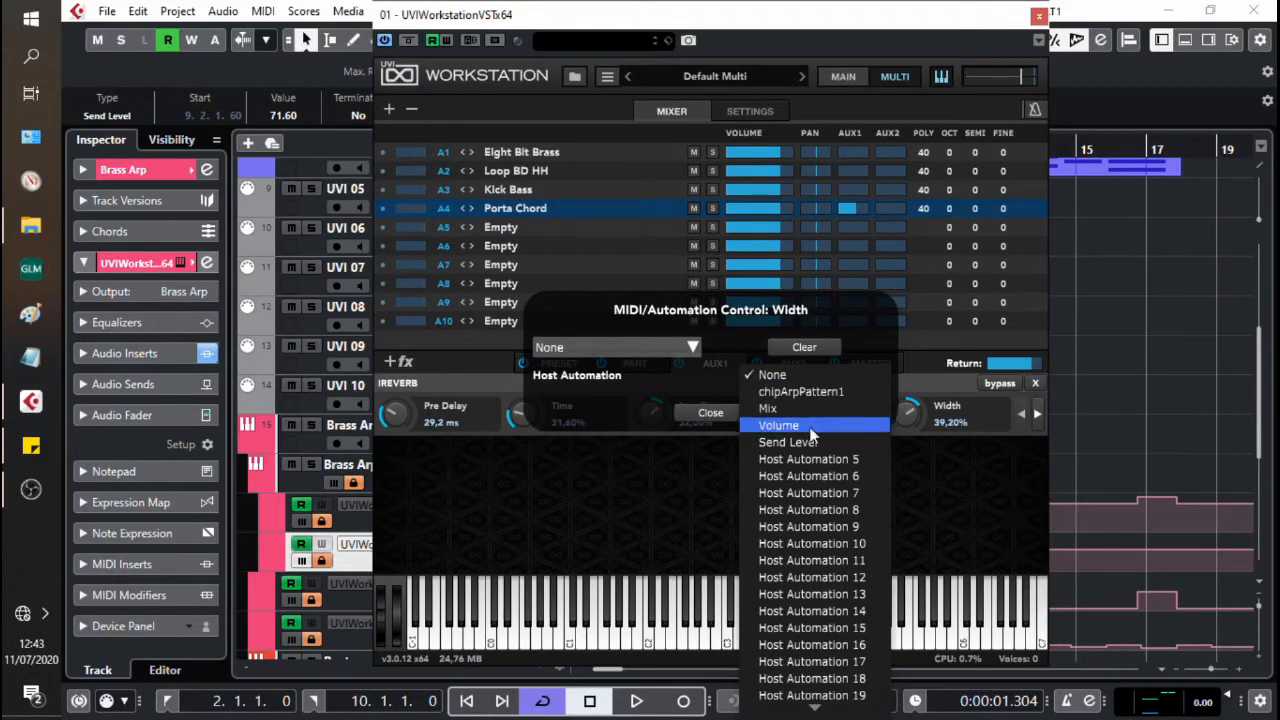
click(807, 459)
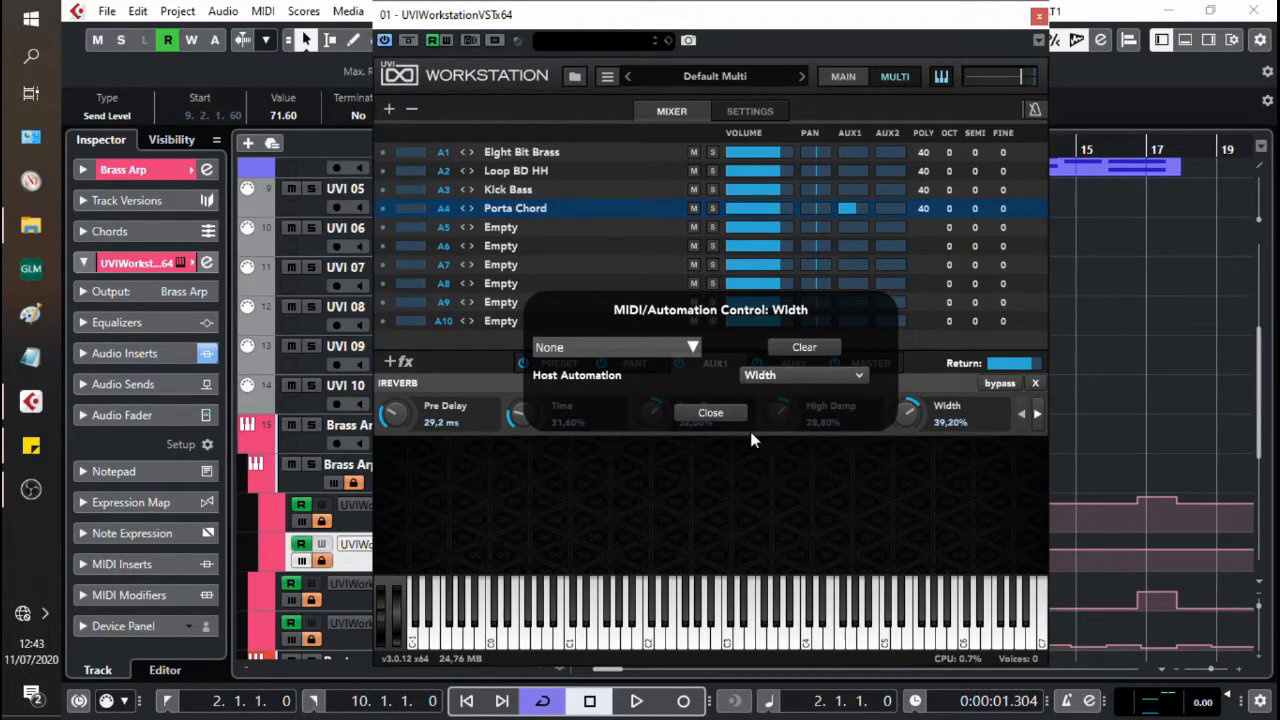
click(710, 412)
Step: Enable automation writing and record an increase of the AUX1 reverb's Width during playback
click(447, 40)
key(space)
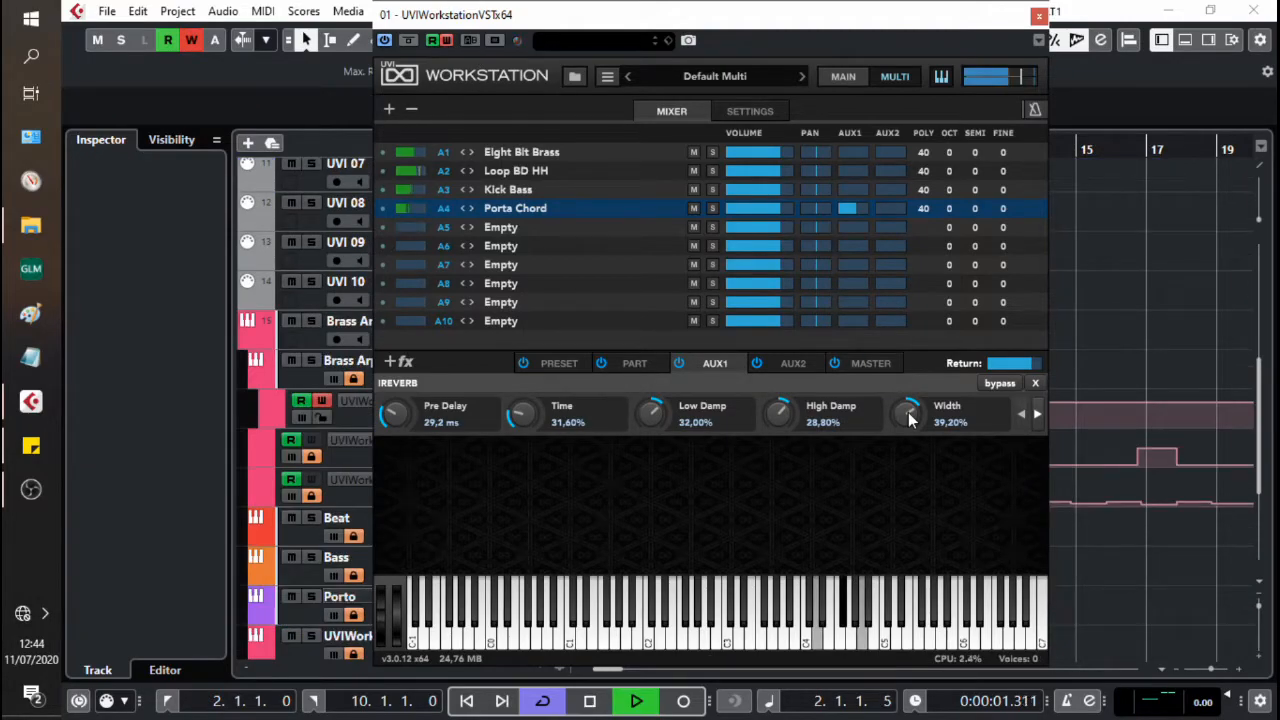
drag(908, 418, 907, 376)
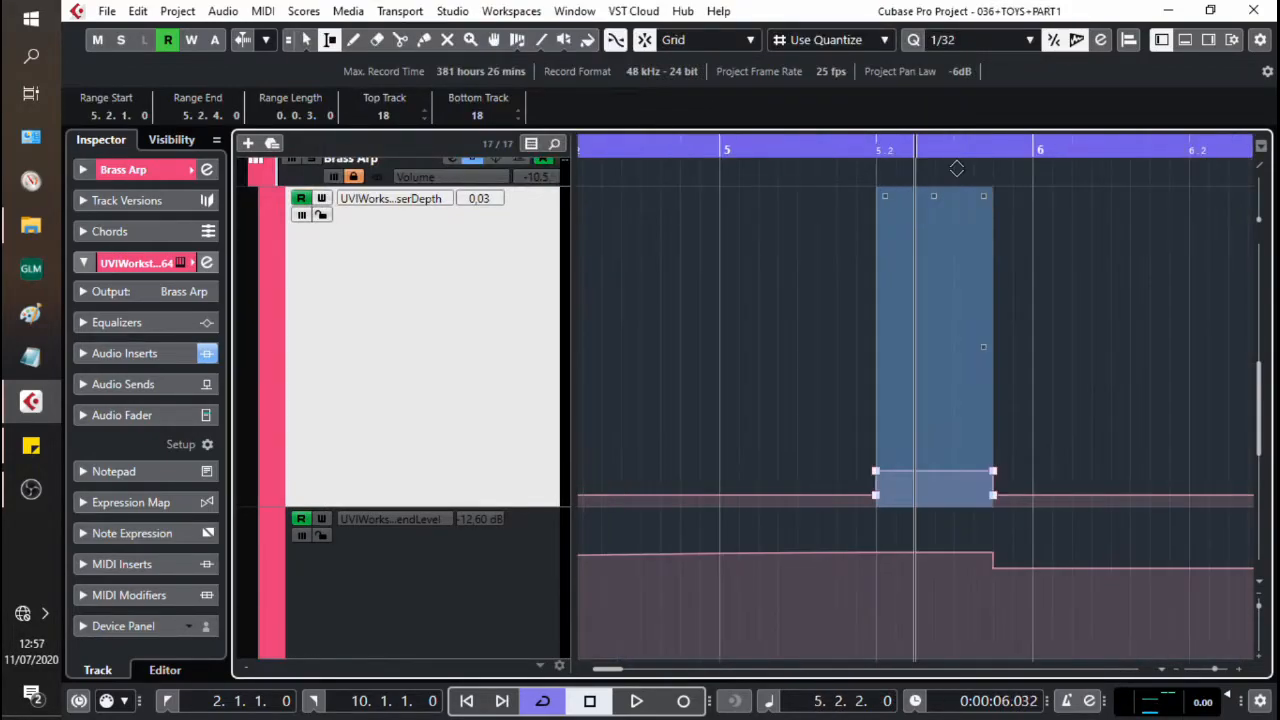
Step: Delete the automation events between about bars 4 and 5 on the phaser Depth lane
drag(957, 169, 964, 149)
drag(903, 501, 795, 477)
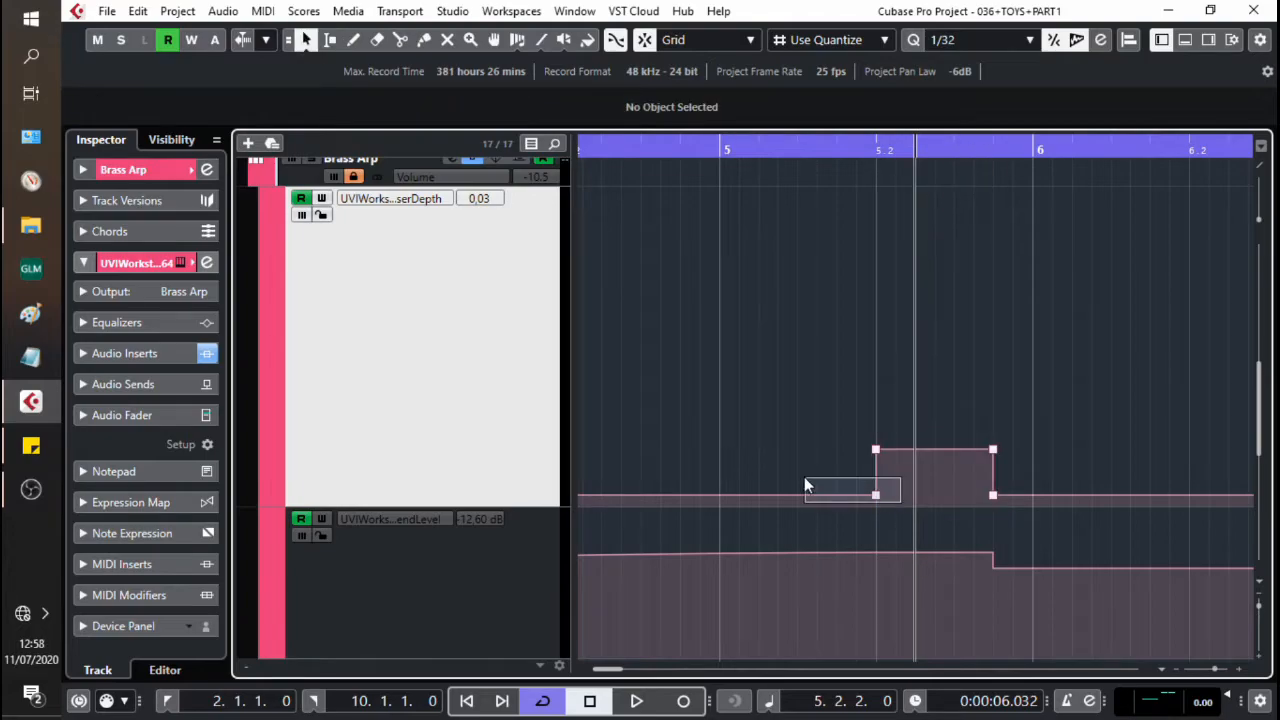
key(Delete)
key(g)
key(g)
key(g)
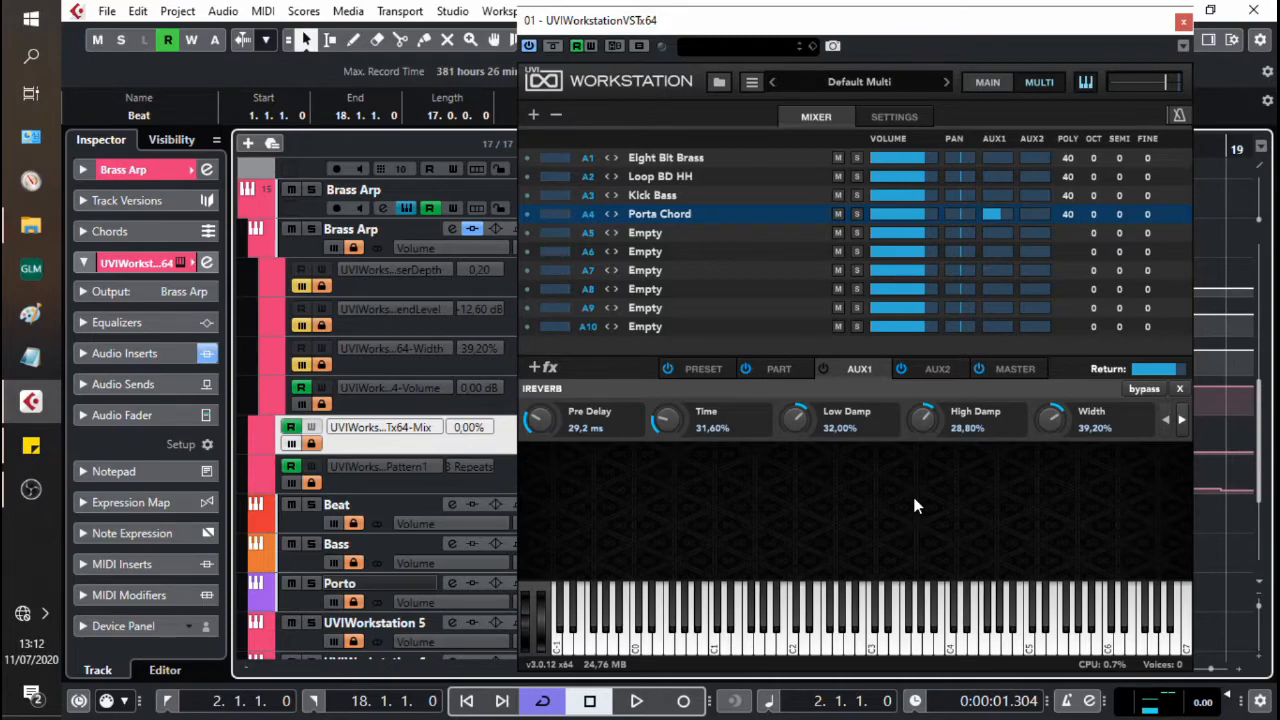
Step: Listen to the mix with the AUX1 reverb switched off and again with it switched on, without send automation
key(space)
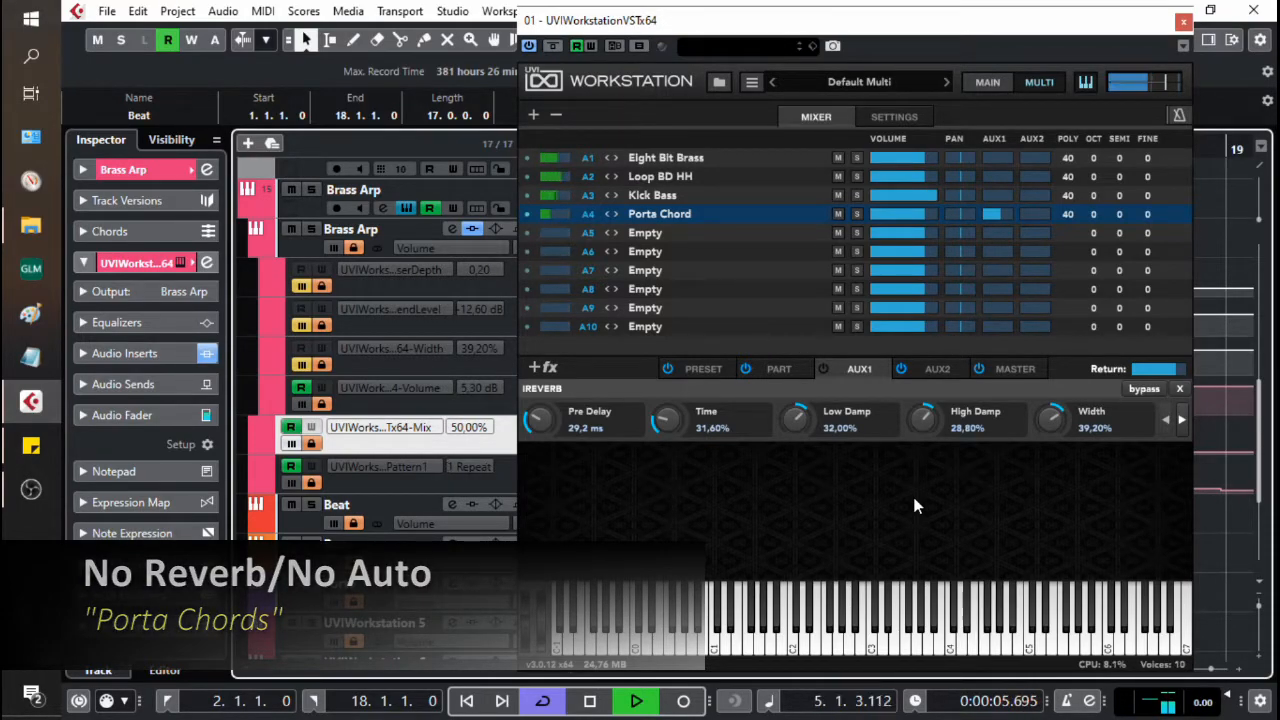
key(space)
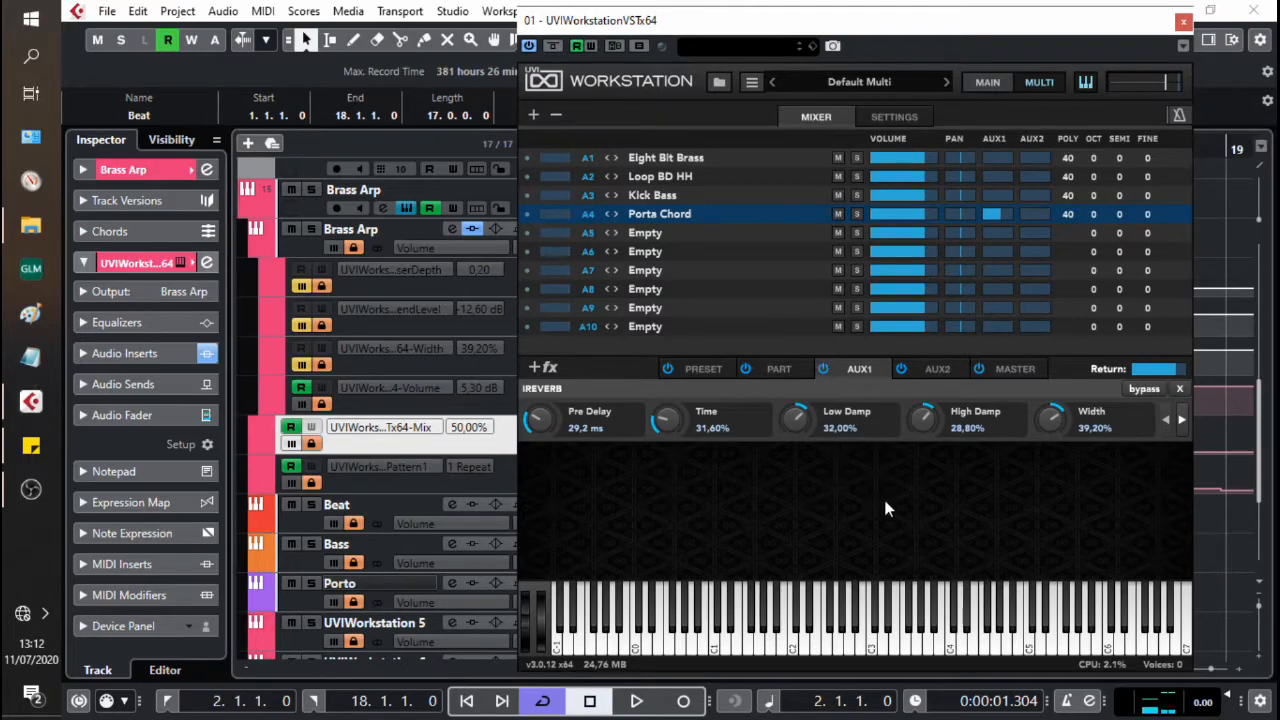
key(space)
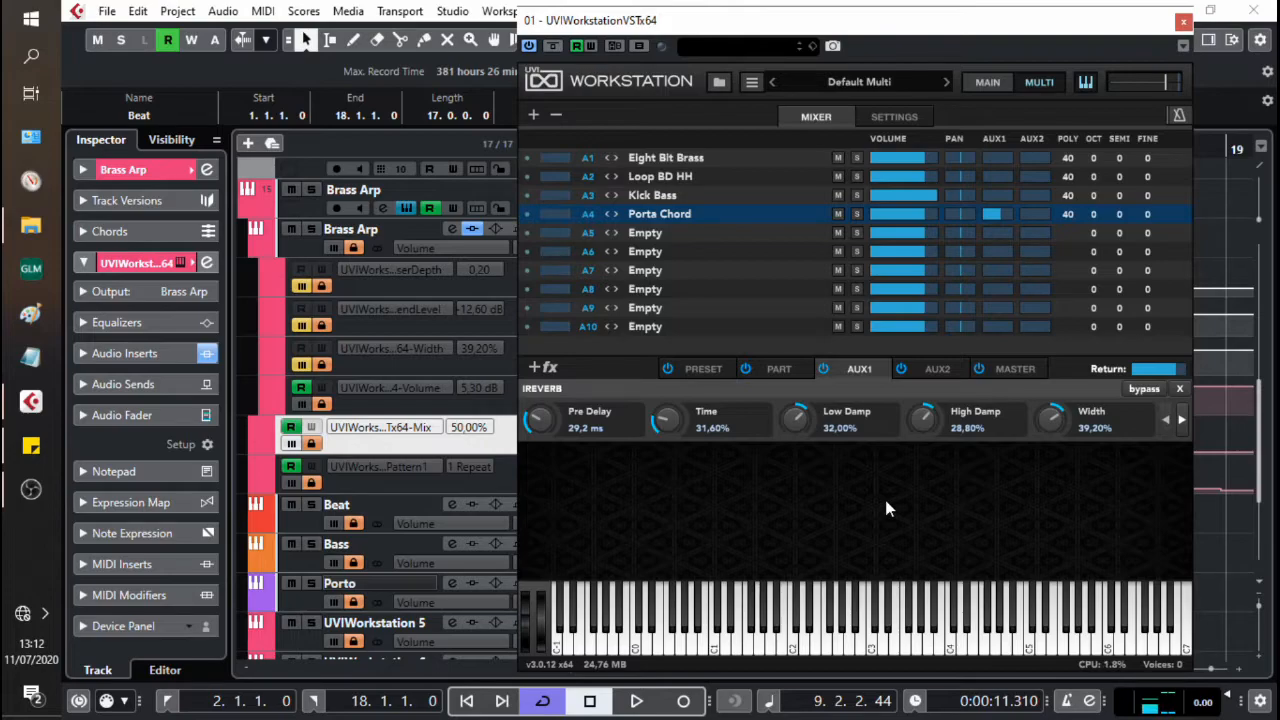
key(KP_1)
Step: Reactivate the AUX1 Send Level automation lane and listen to the Porta Chord part with it
click(301, 327)
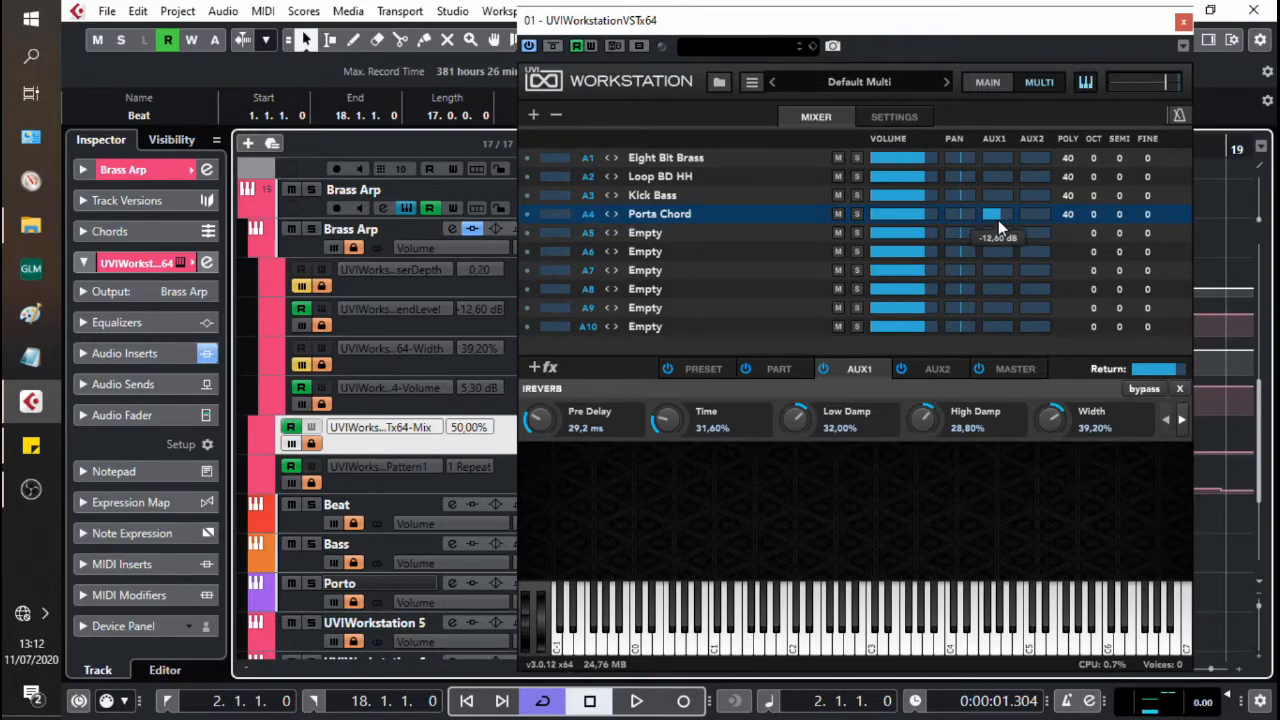
key(space)
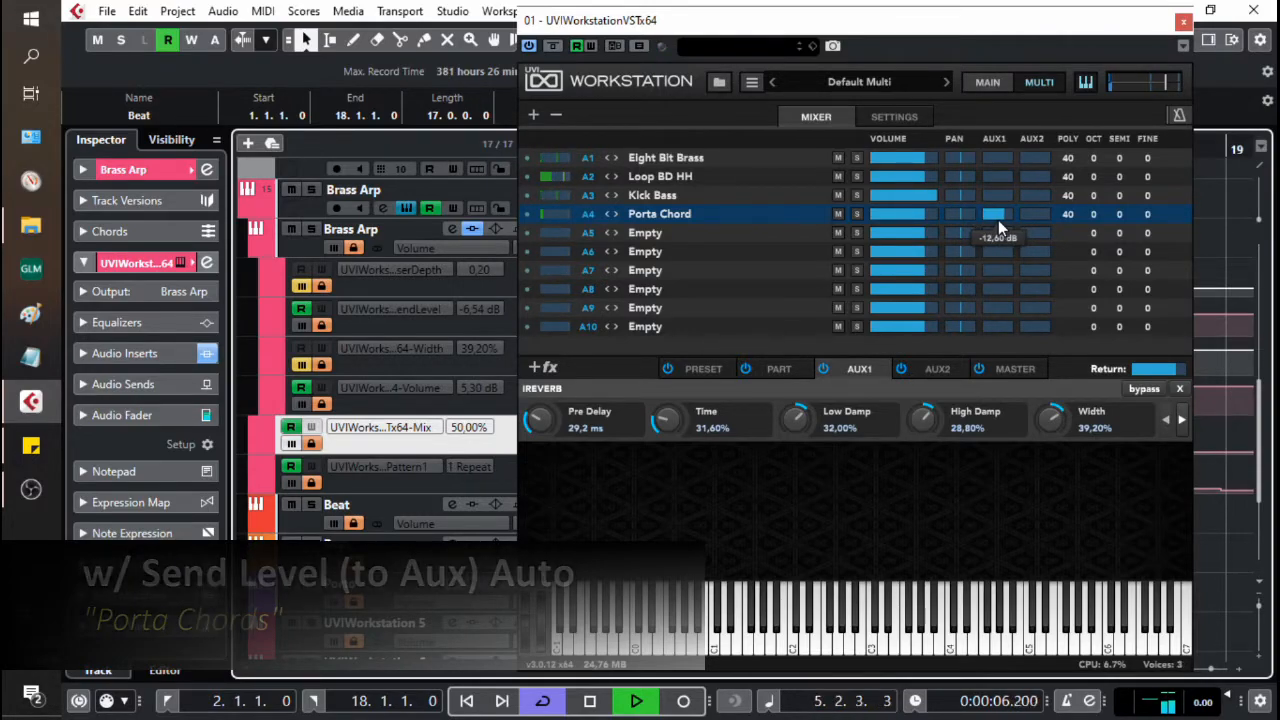
key(space)
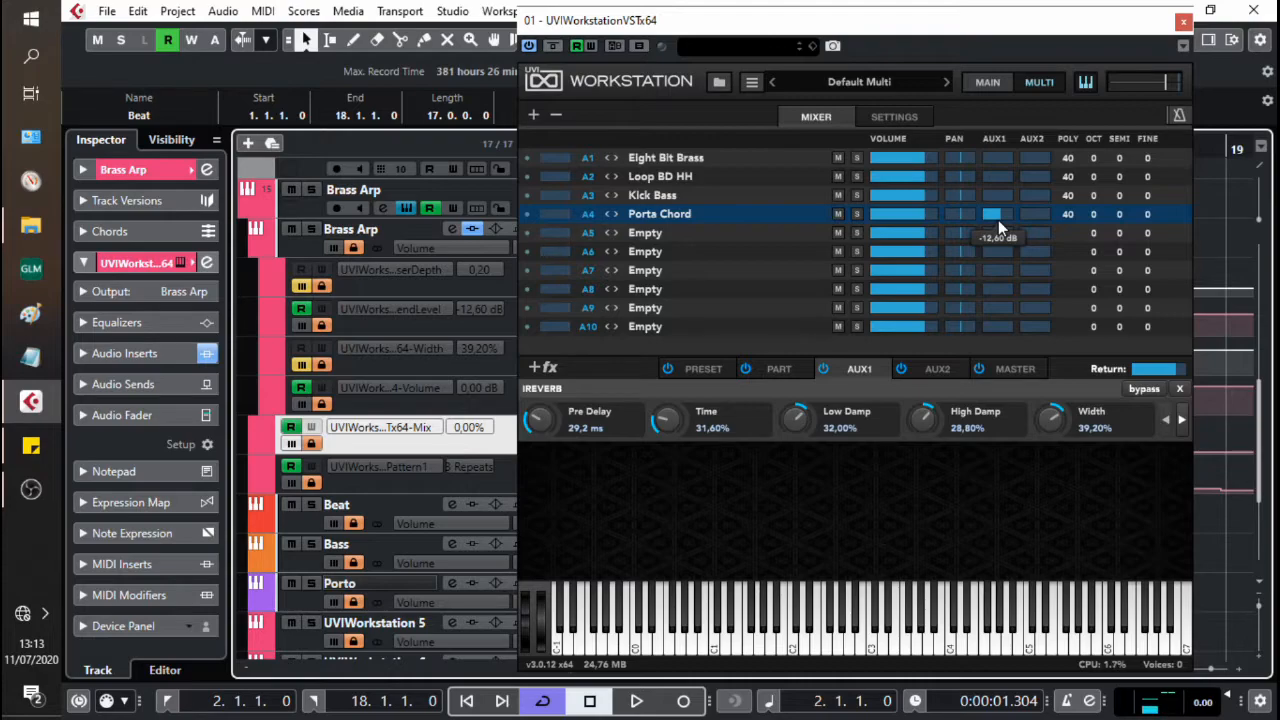
Step: Reactivate the reverb Width automation lane, listen to it, and reactivate the phaser Depth lane as well
click(298, 364)
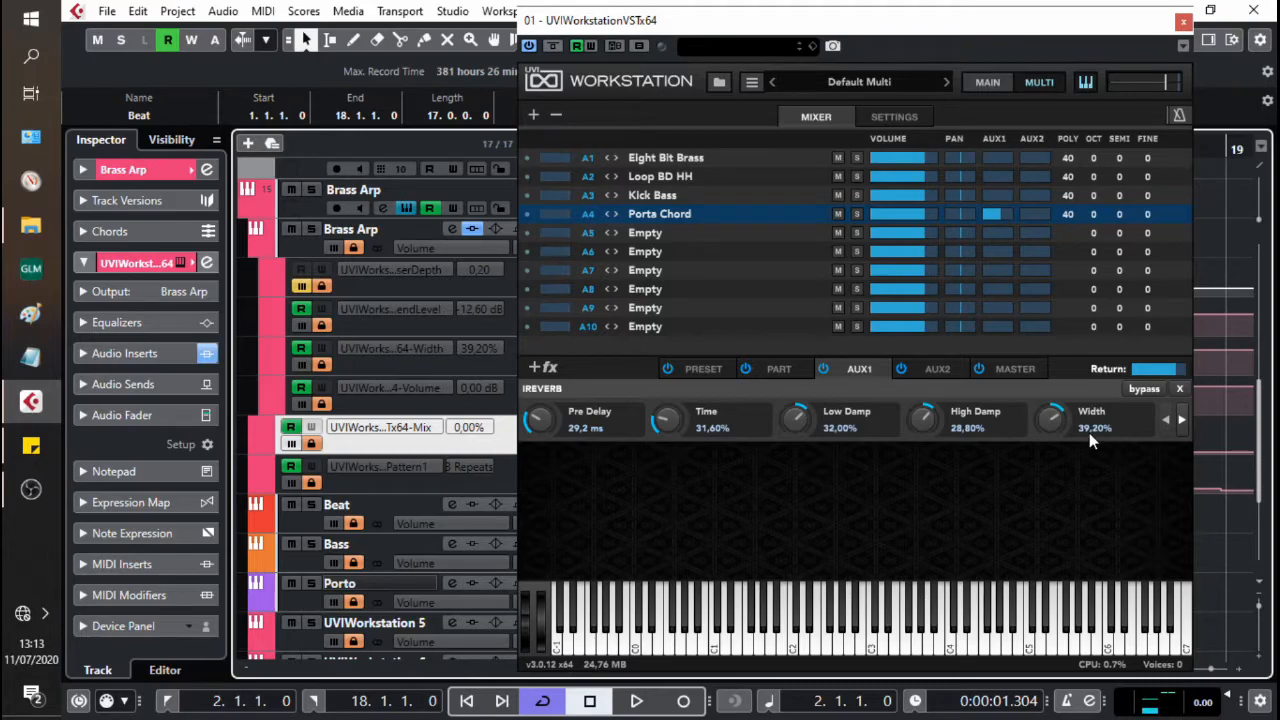
key(space)
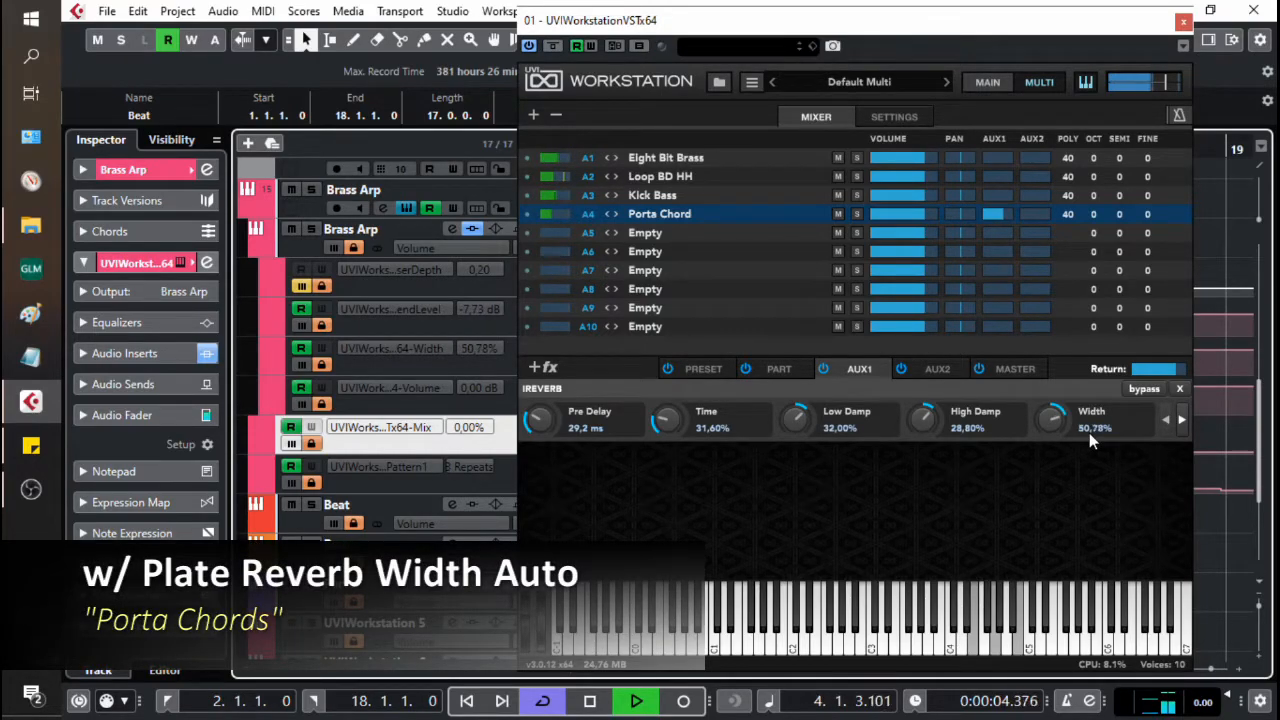
key(space)
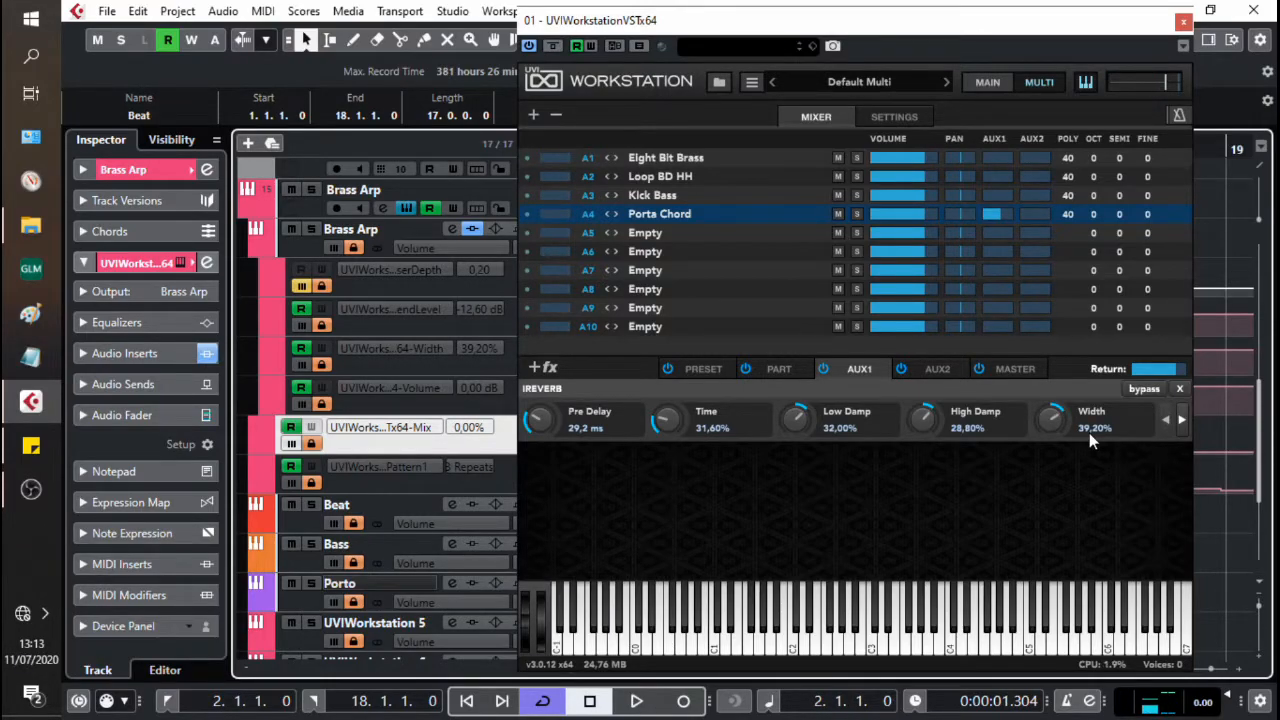
click(301, 287)
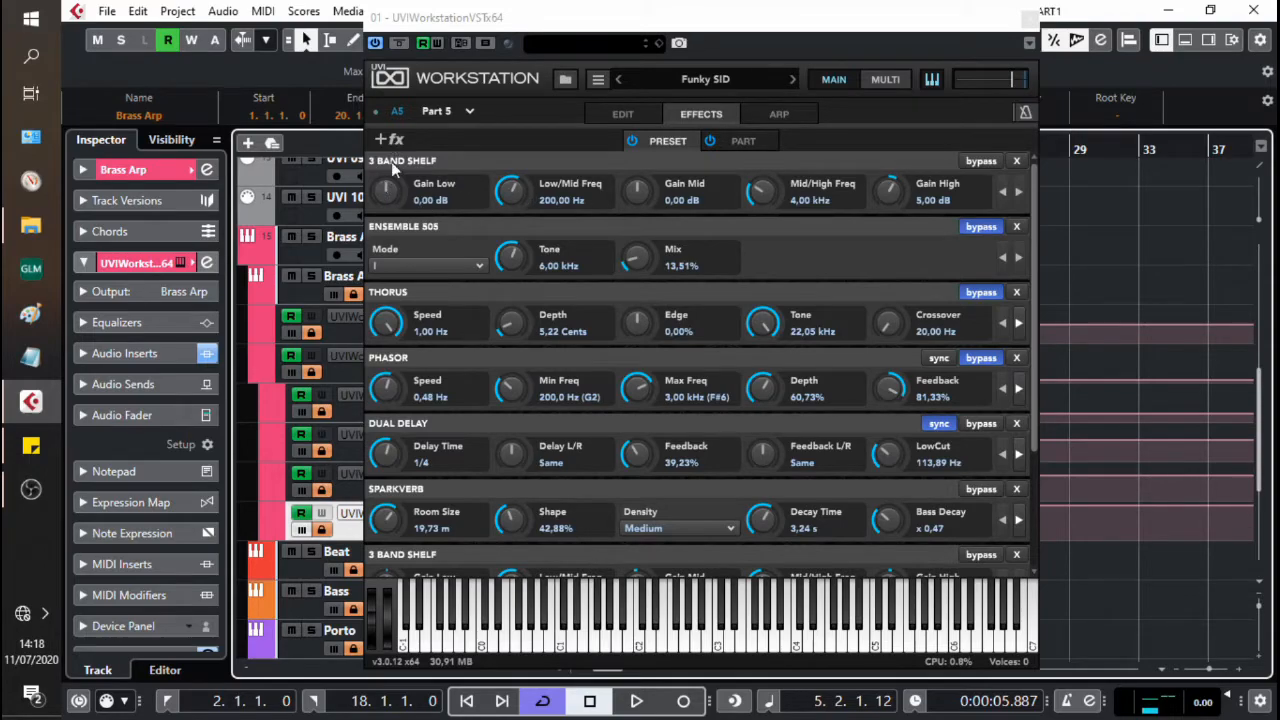
Step: Add the Analog Chorus modulation effect with the Chorus Deluxe preset to Funky SID's preset effects
click(386, 139)
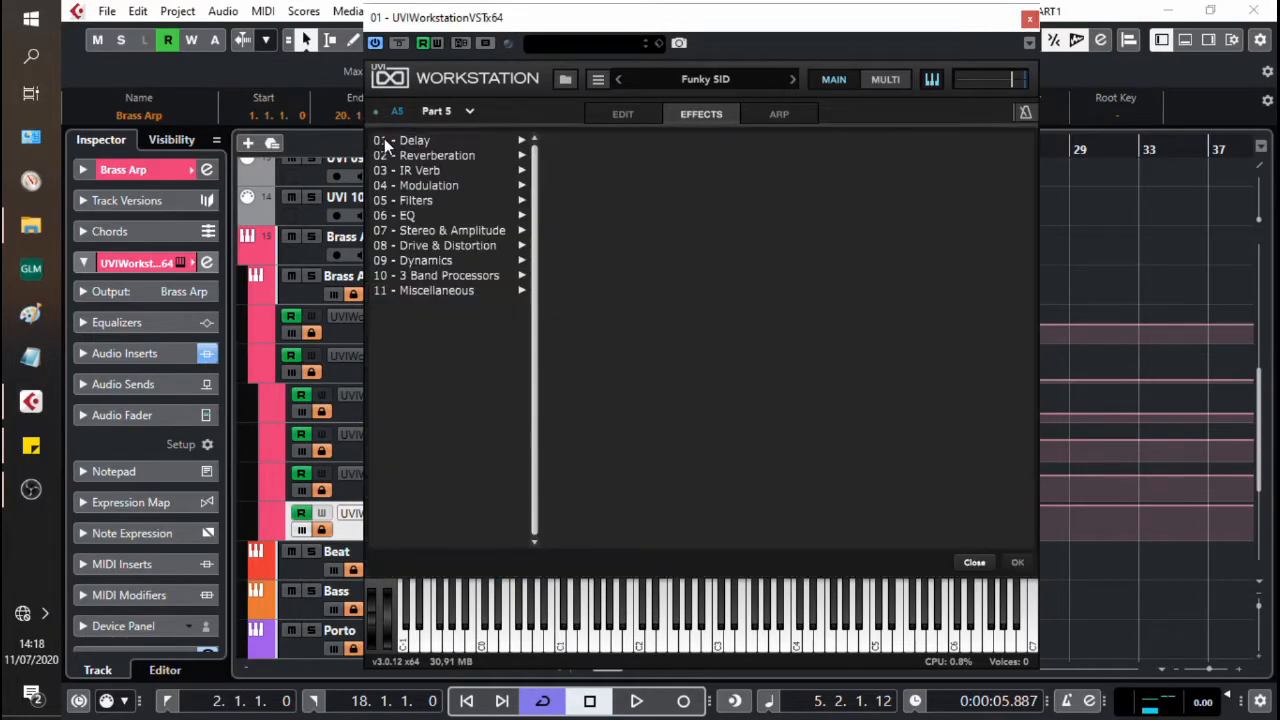
click(417, 186)
click(593, 202)
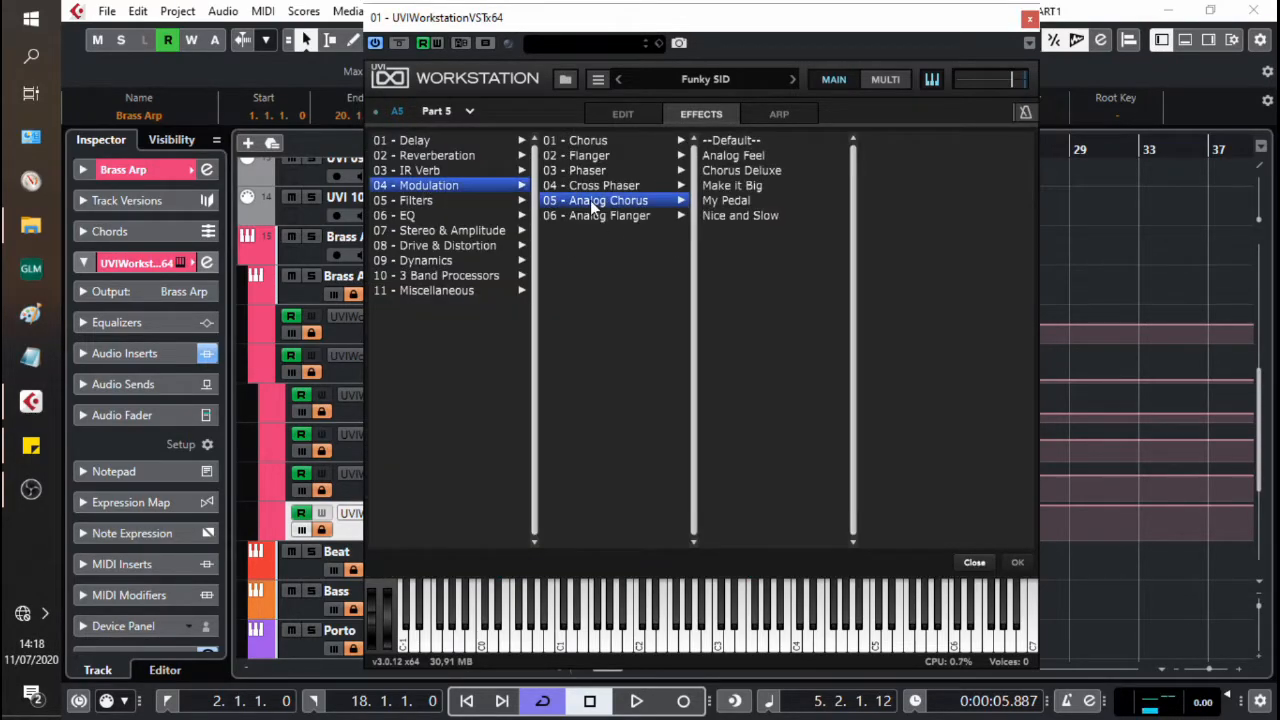
click(766, 172)
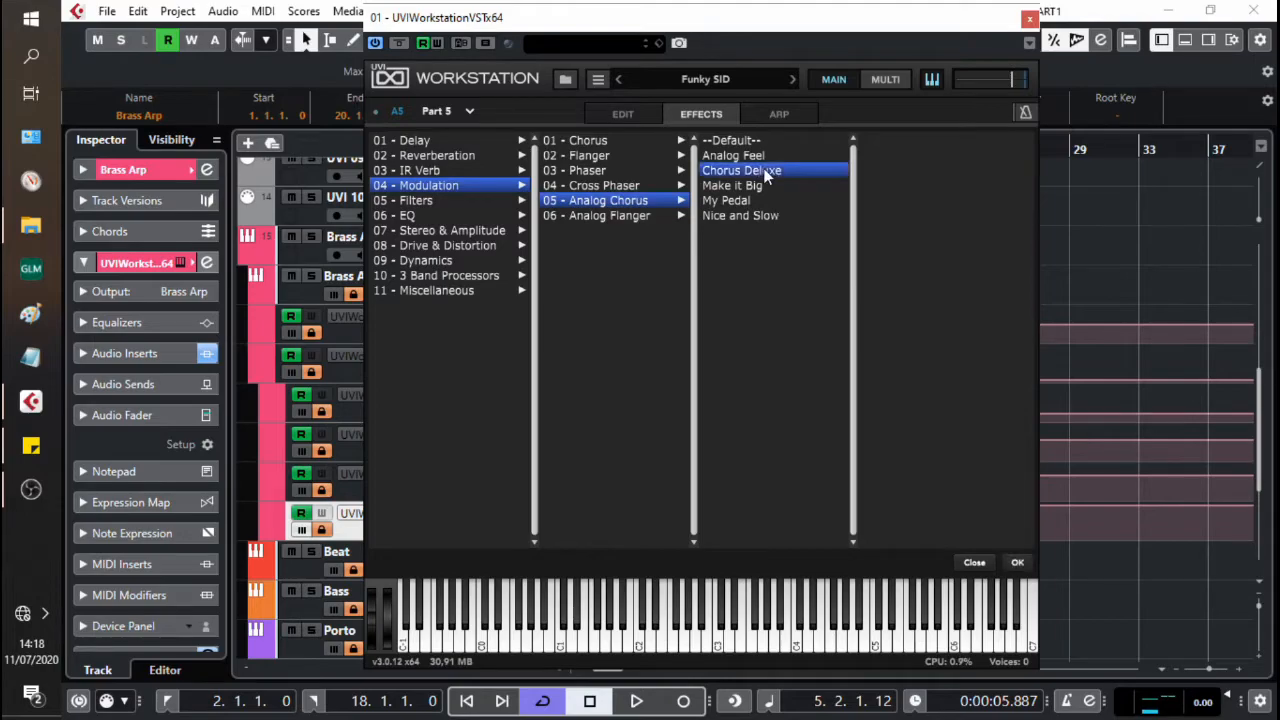
click(1017, 563)
Step: Set the Analog Chorus Width to 0.00 and keep its Intensity at 6.00
drag(1034, 315, 1034, 514)
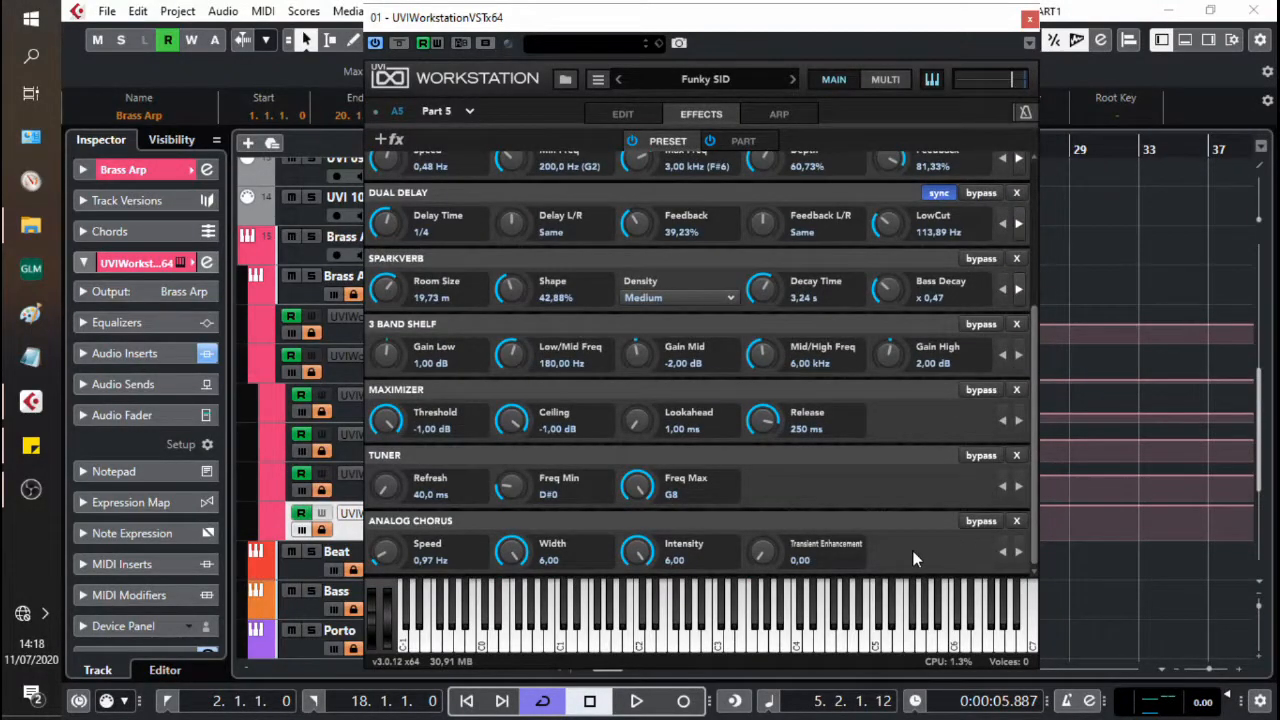
drag(640, 552, 630, 652)
drag(512, 552, 508, 695)
drag(507, 560, 505, 666)
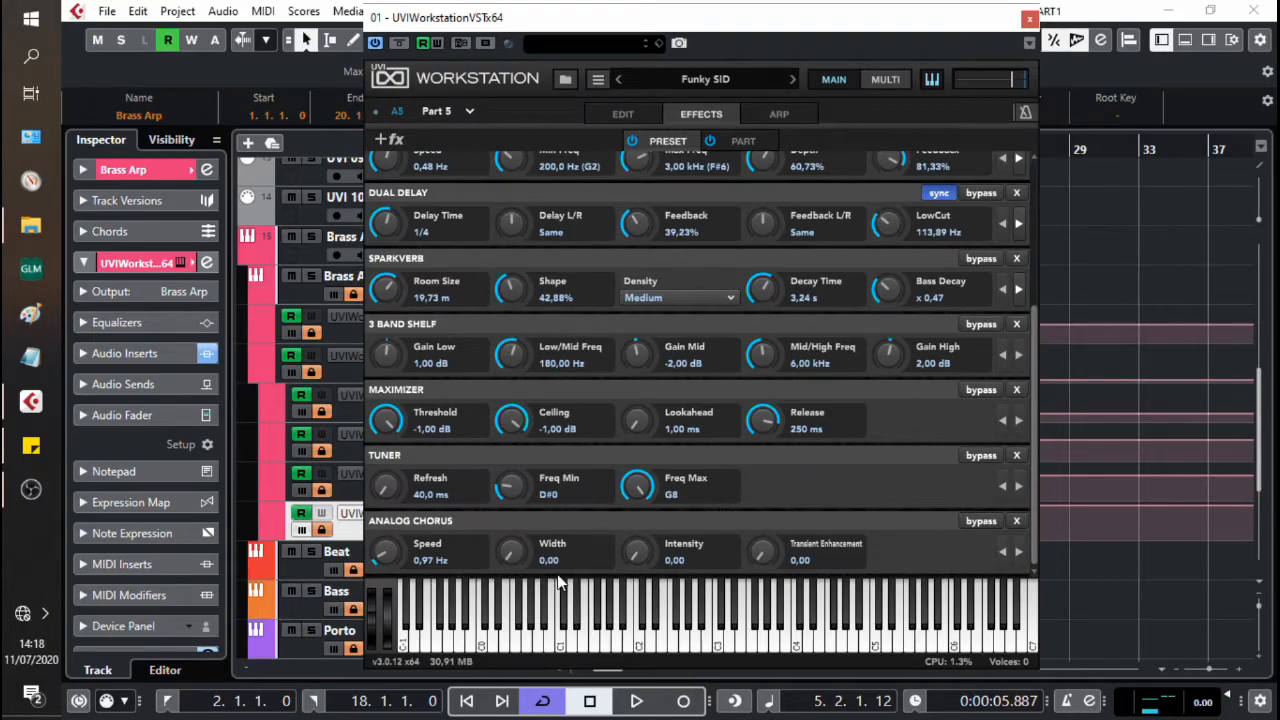
drag(643, 562, 642, 554)
drag(641, 494, 678, 317)
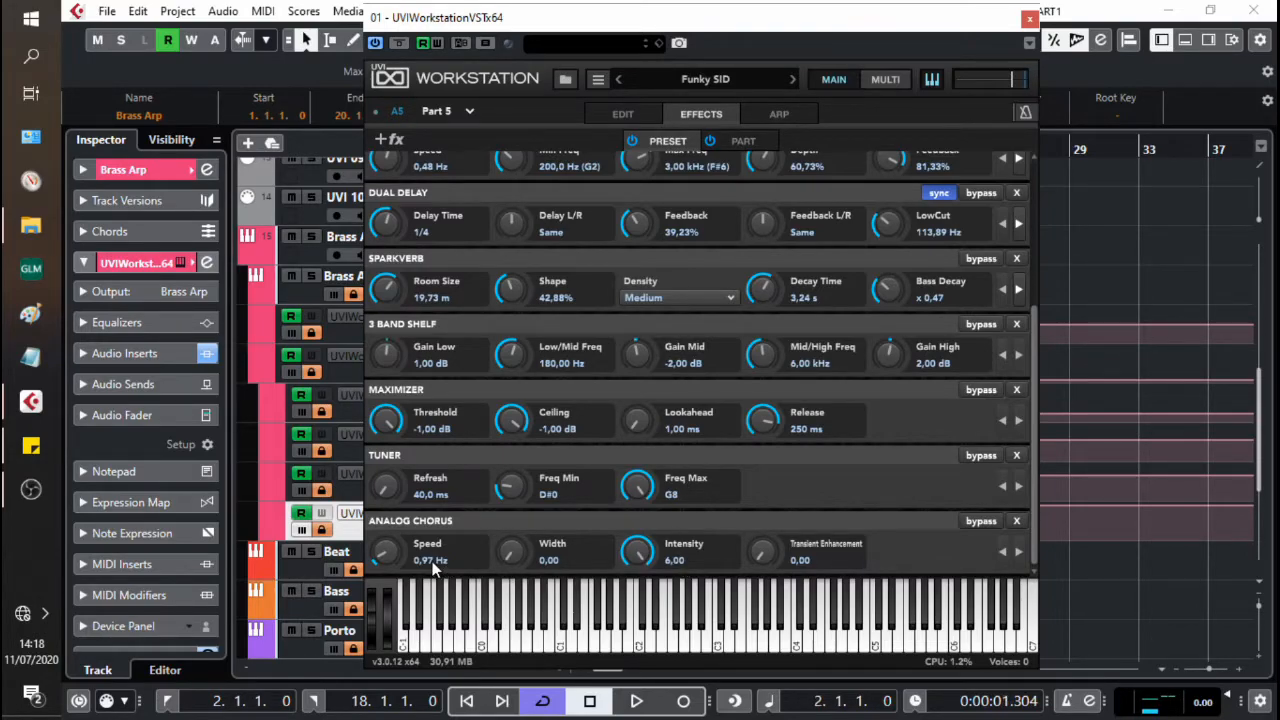
Step: Raise the Analog Chorus Speed to 1.25 Hz and its Width to 0.82 during playback
key(space)
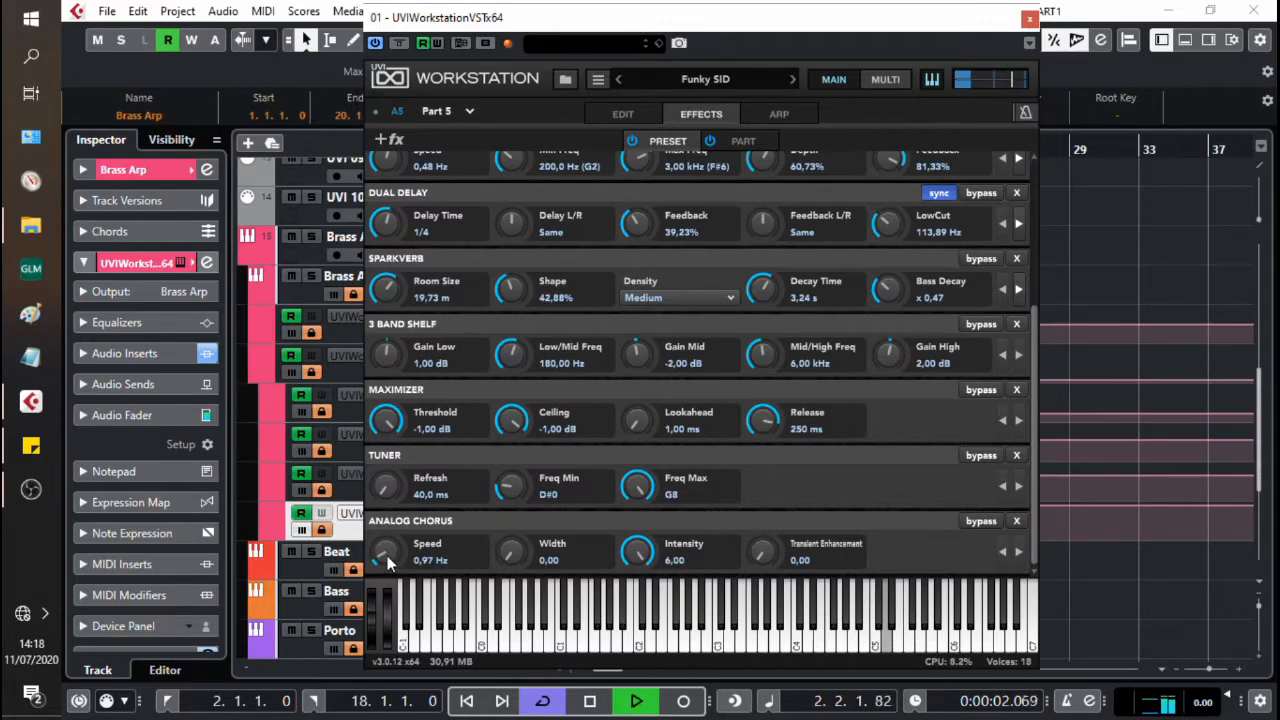
drag(387, 555, 387, 553)
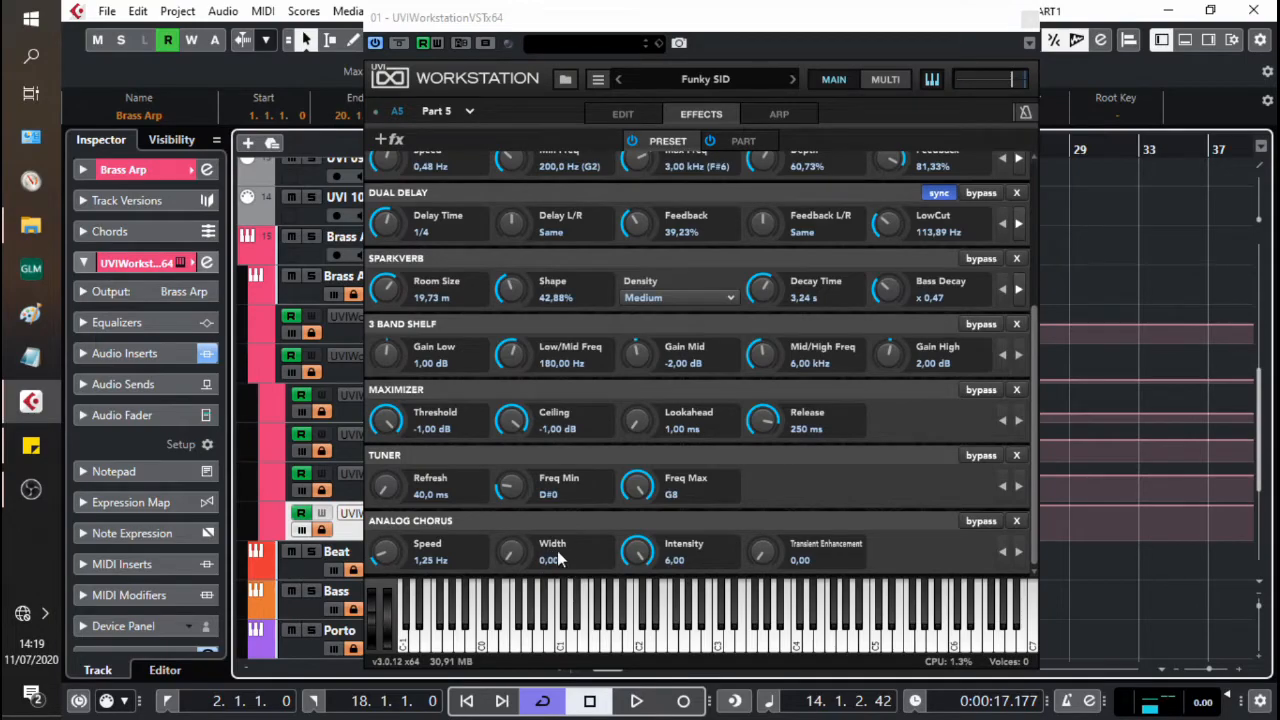
key(KP_1)
key(space)
drag(510, 560, 522, 528)
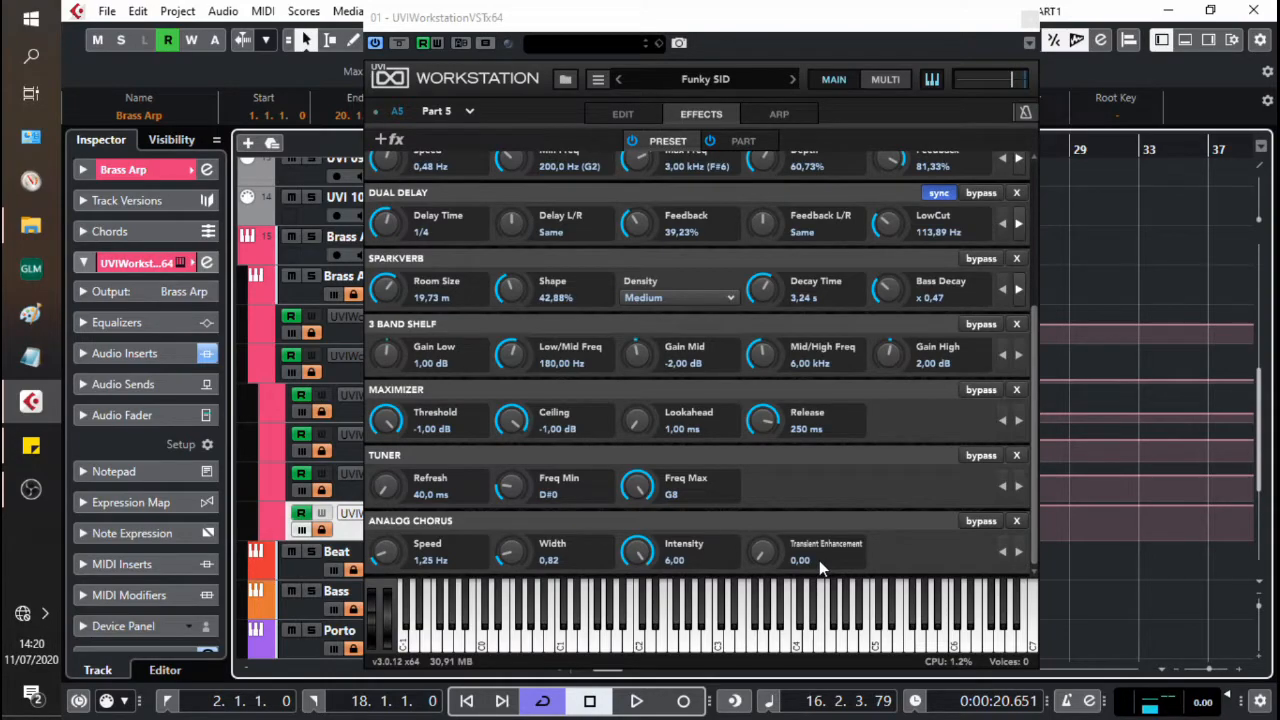
Step: Set the Analog Chorus Transient Enhancement to 3.36 while playing from the start of the loop
key(KP_1)
key(space)
click(760, 555)
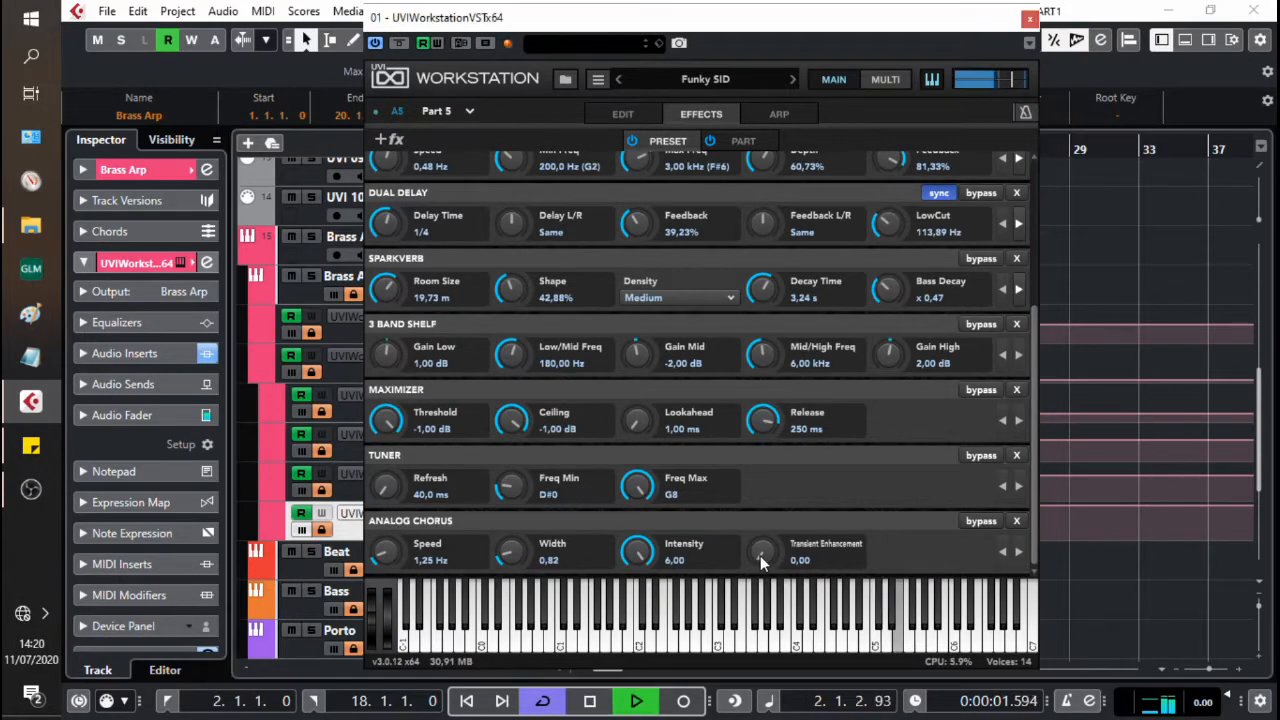
drag(760, 555, 774, 474)
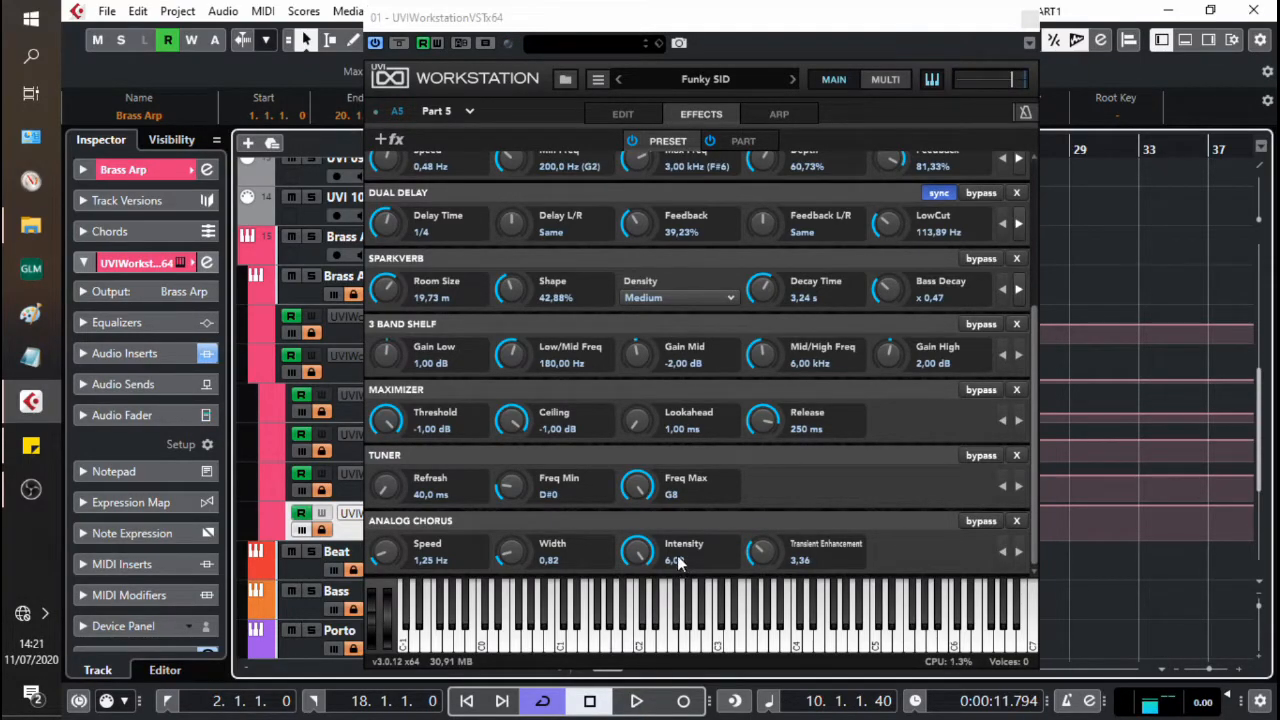
Step: Lower the Analog Chorus Intensity to about 0.48 during playback, and stop playback
key(space)
drag(643, 555, 678, 719)
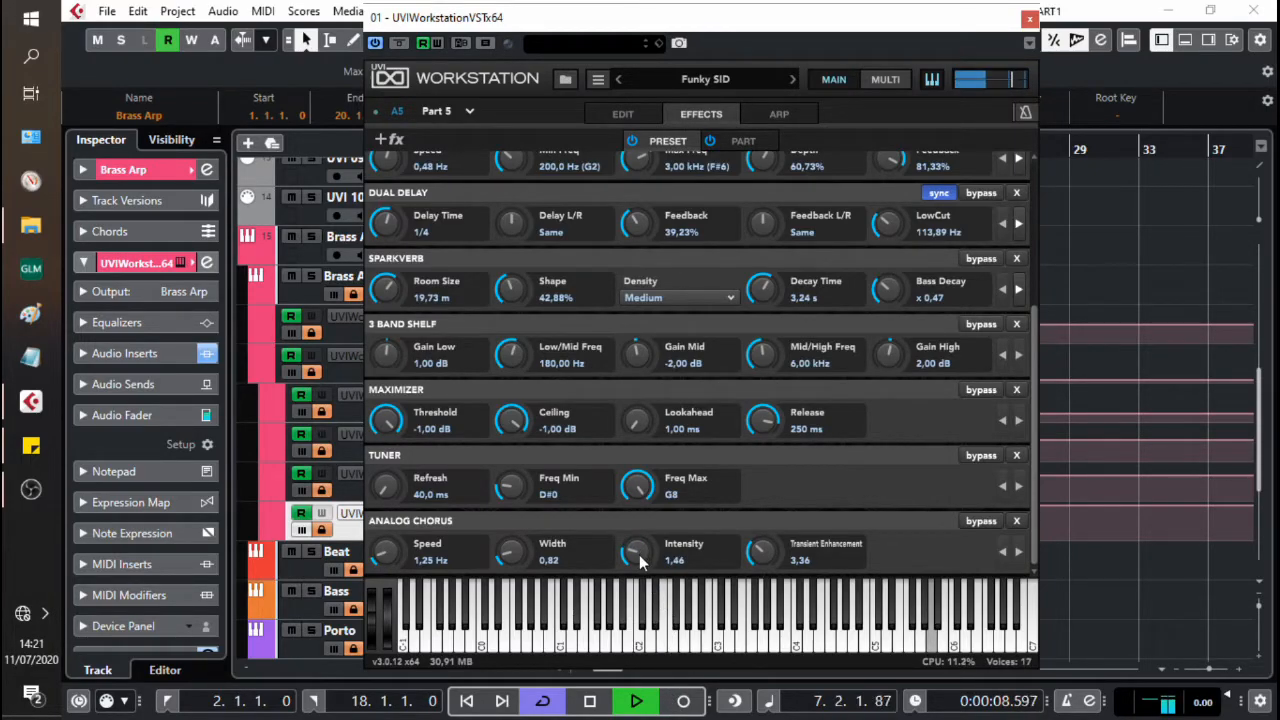
drag(639, 566, 648, 600)
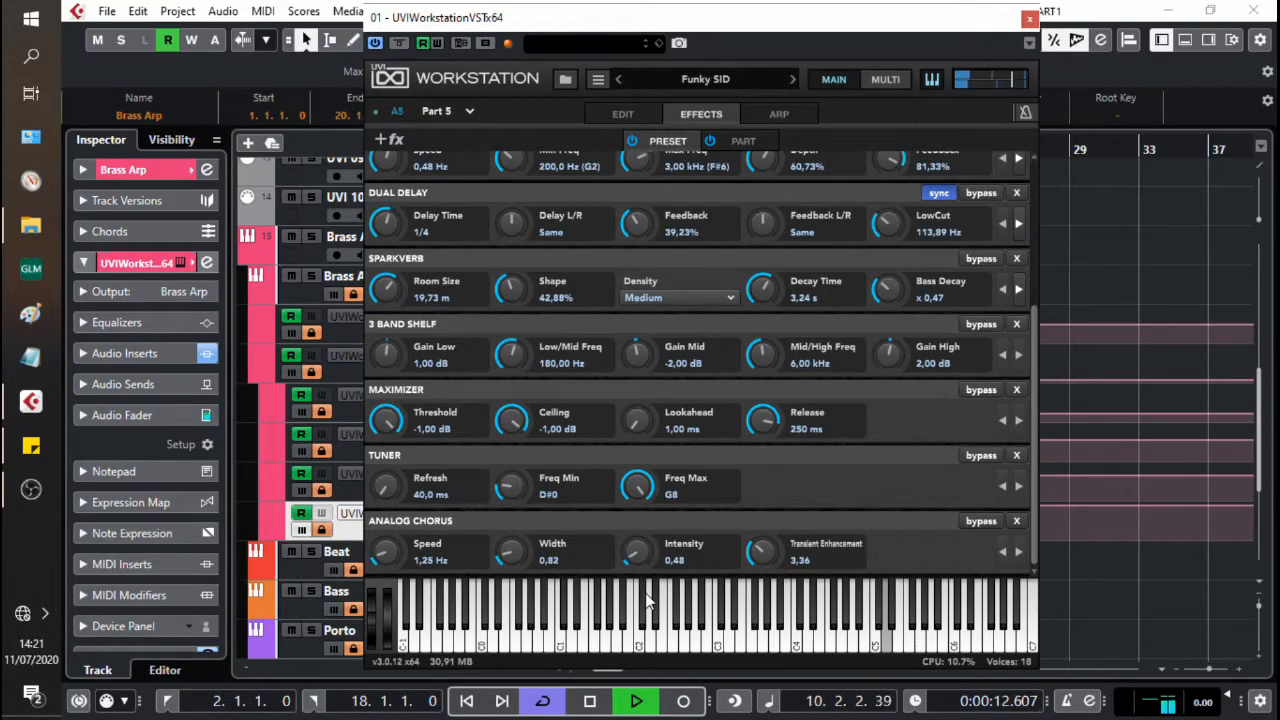
drag(648, 600, 648, 603)
key(space)
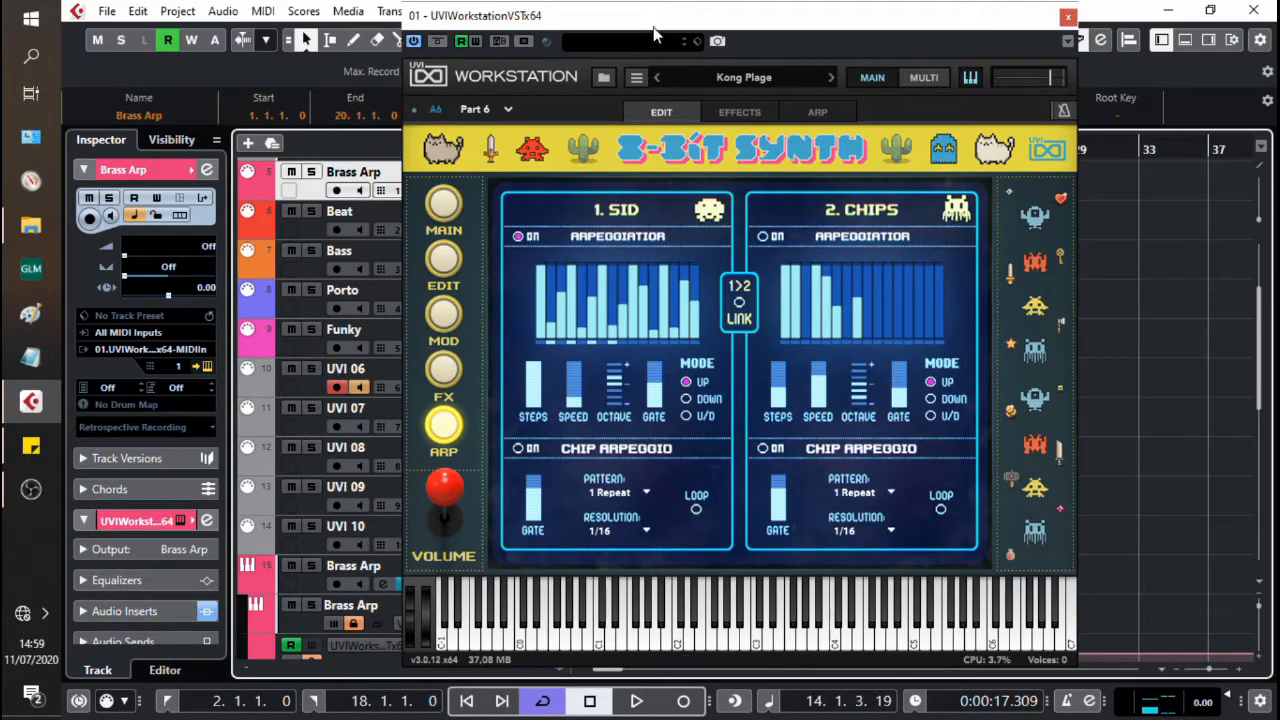
Step: Close the instrument window and record the Kong Plage part on the armed UVI 06 track
click(1068, 16)
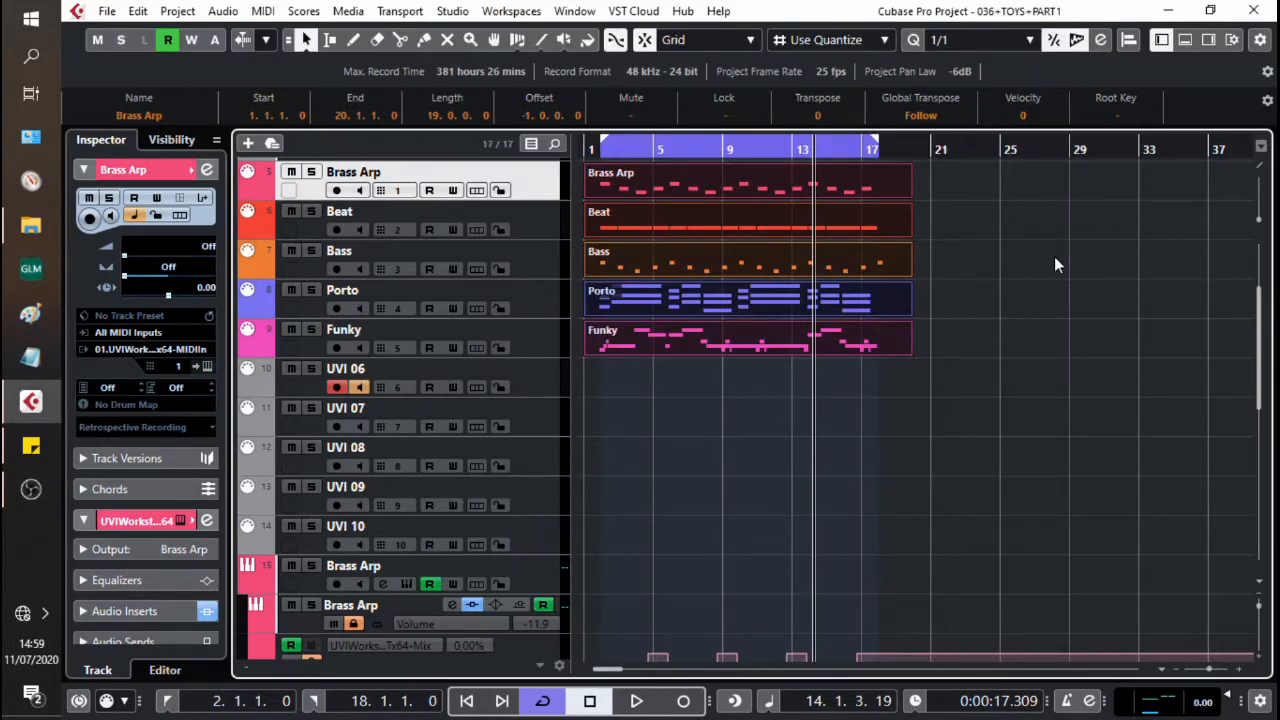
key(KP_Multiply)
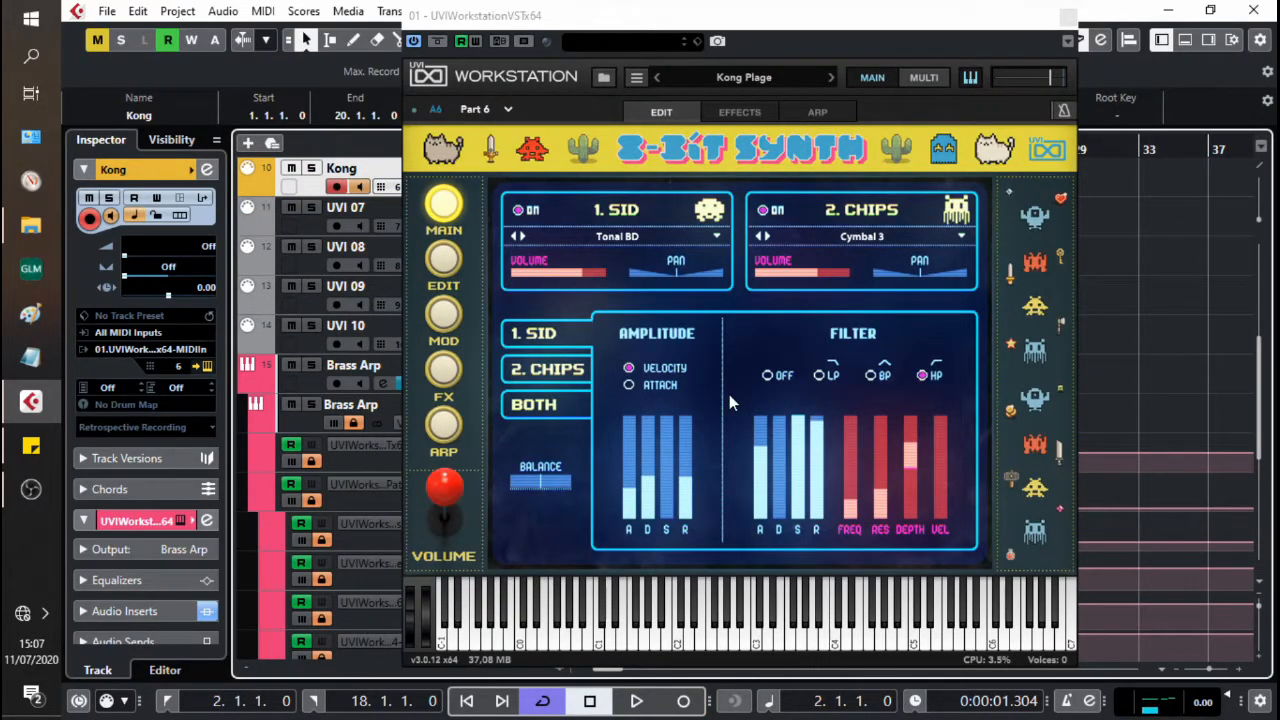
Step: Compare Kong Plage's CHIPS and SID layers during playback by switching each off and back on
key(space)
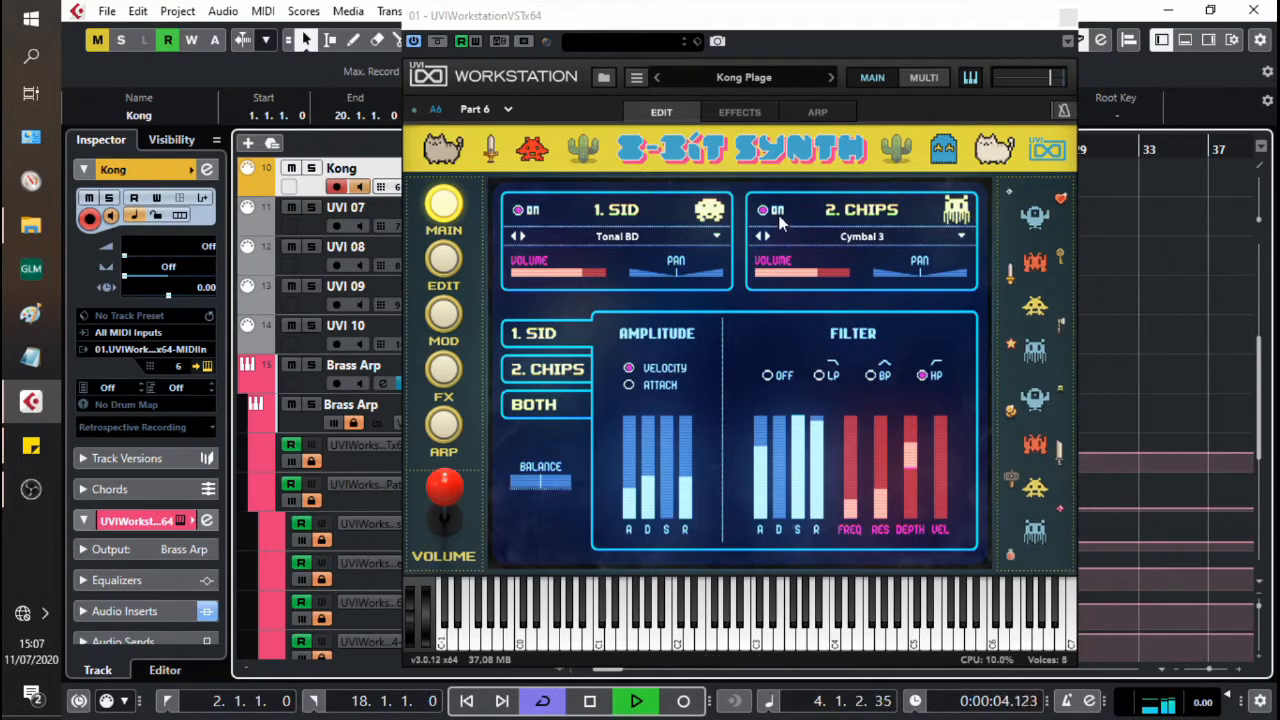
click(765, 212)
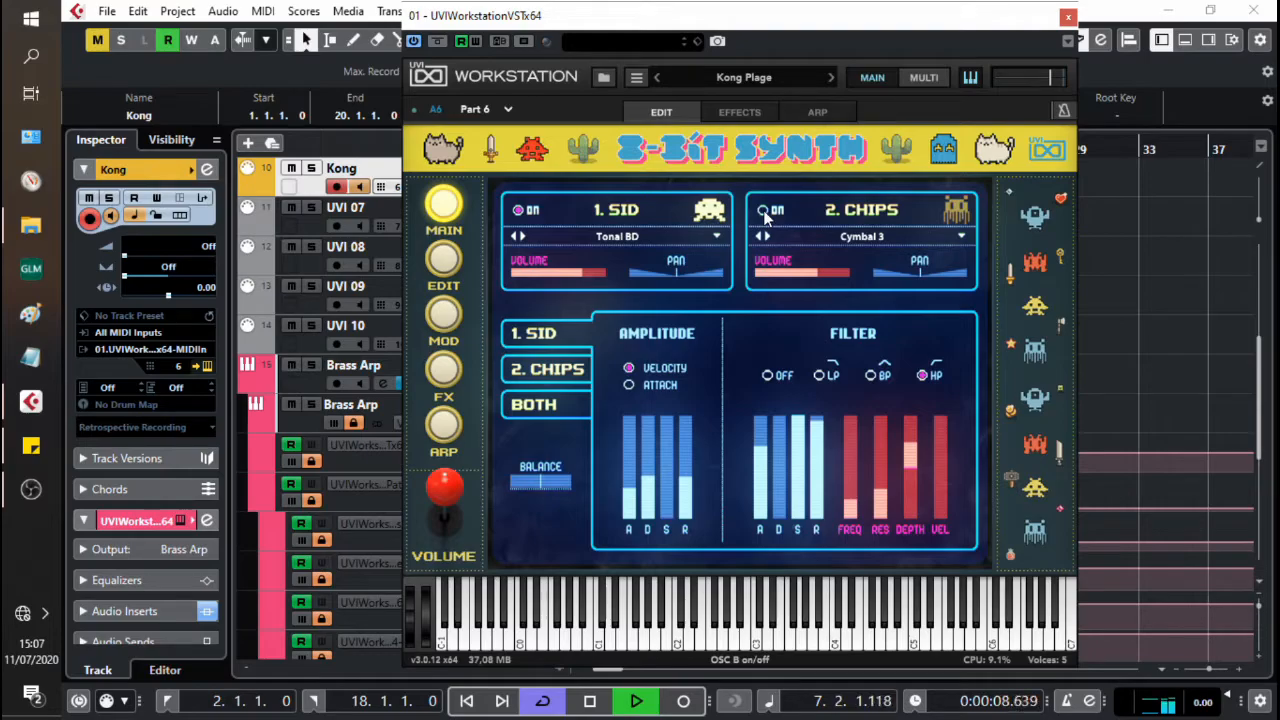
click(765, 212)
click(518, 210)
click(518, 210)
Step: Show the other layer's Edit settings for Kong Plage, and lower its stereo Spread to about 60% and Color slightly during playback
click(450, 260)
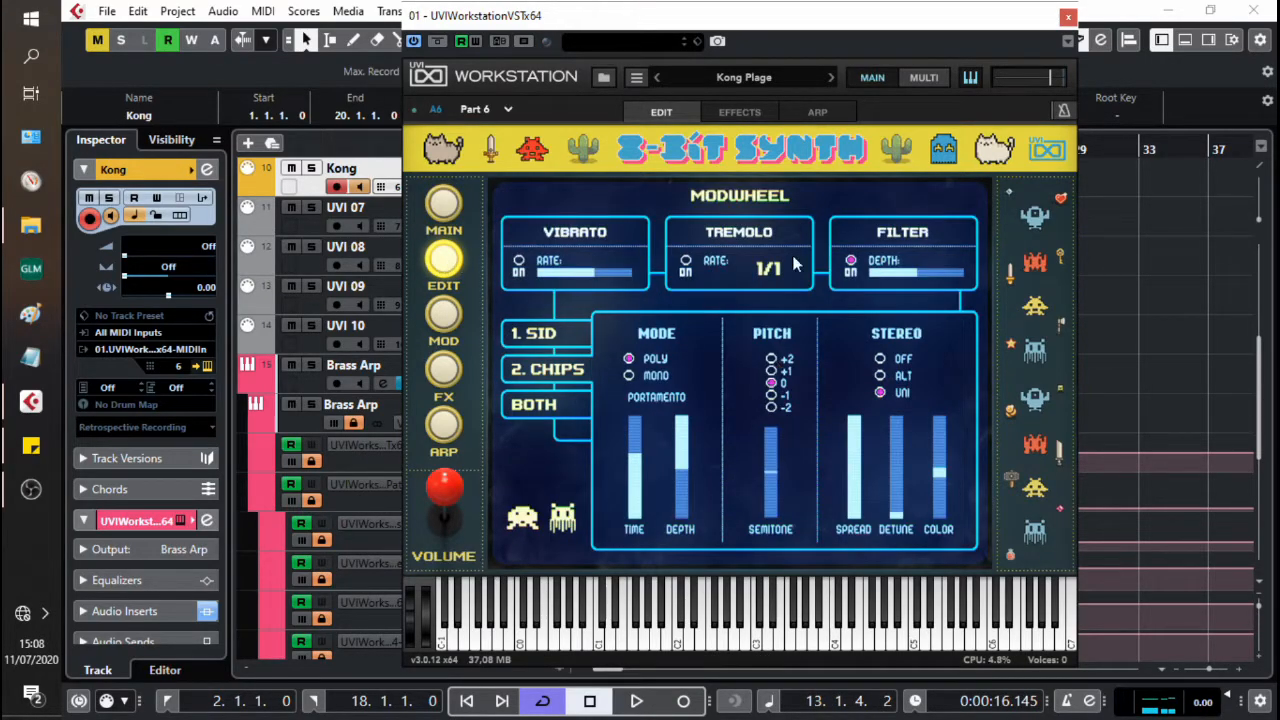
mouse_move(851, 478)
click(558, 362)
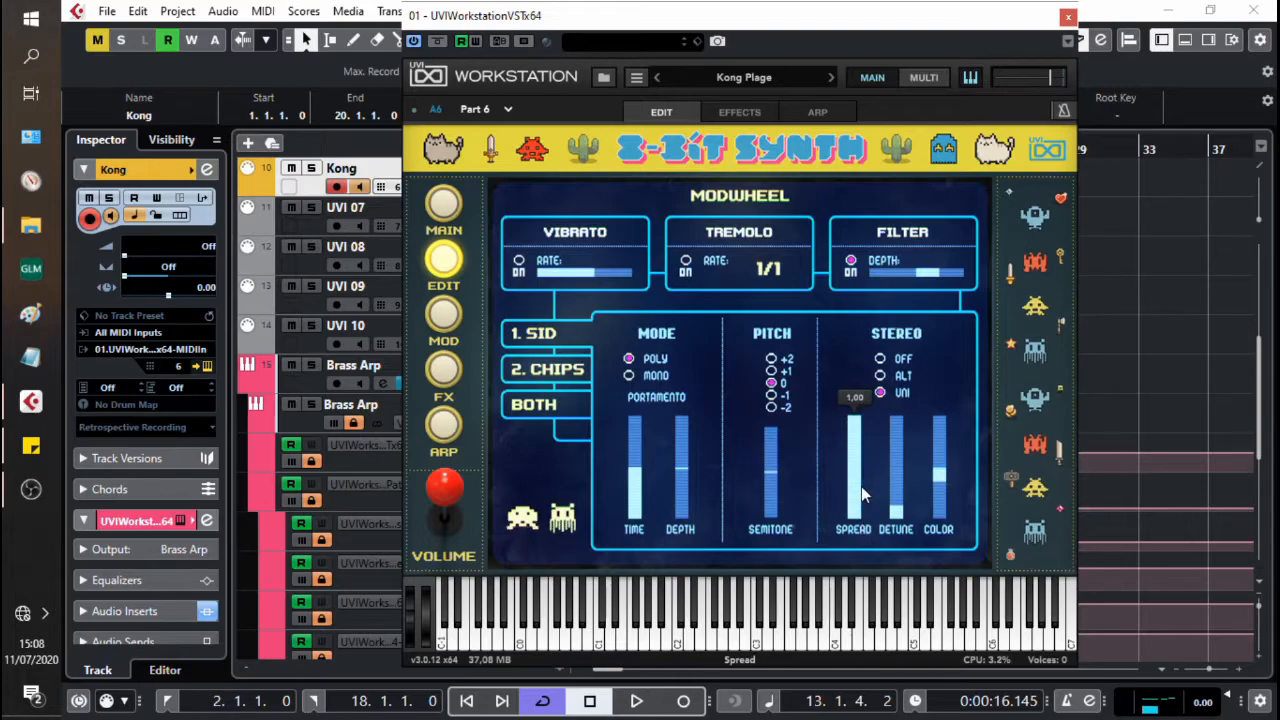
key(KP_1)
key(space)
drag(861, 427, 862, 469)
key(space)
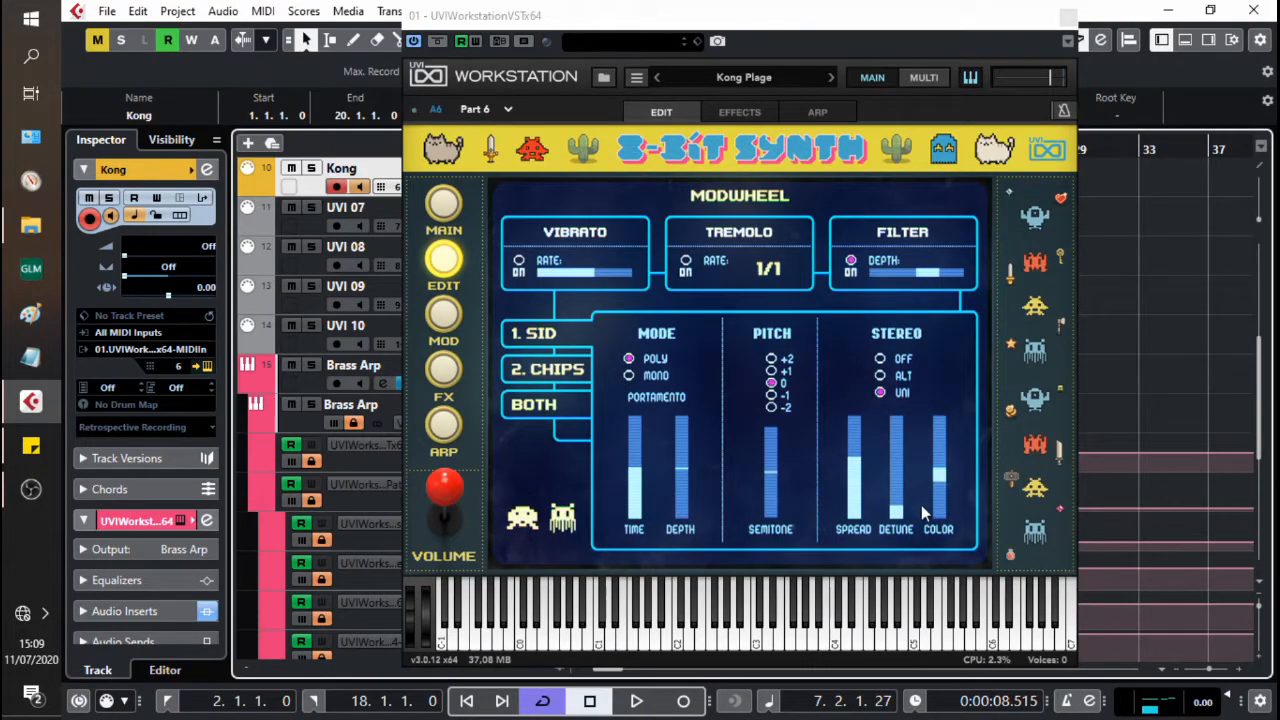
key(space)
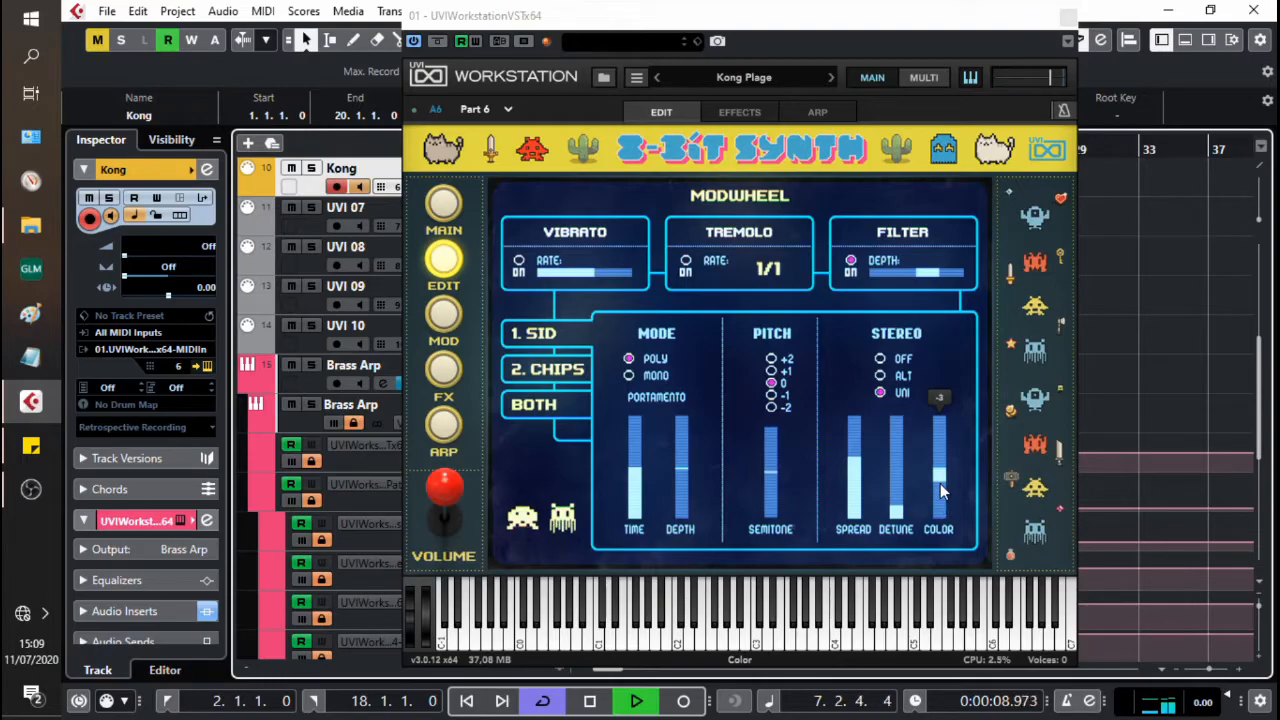
drag(939, 477, 941, 500)
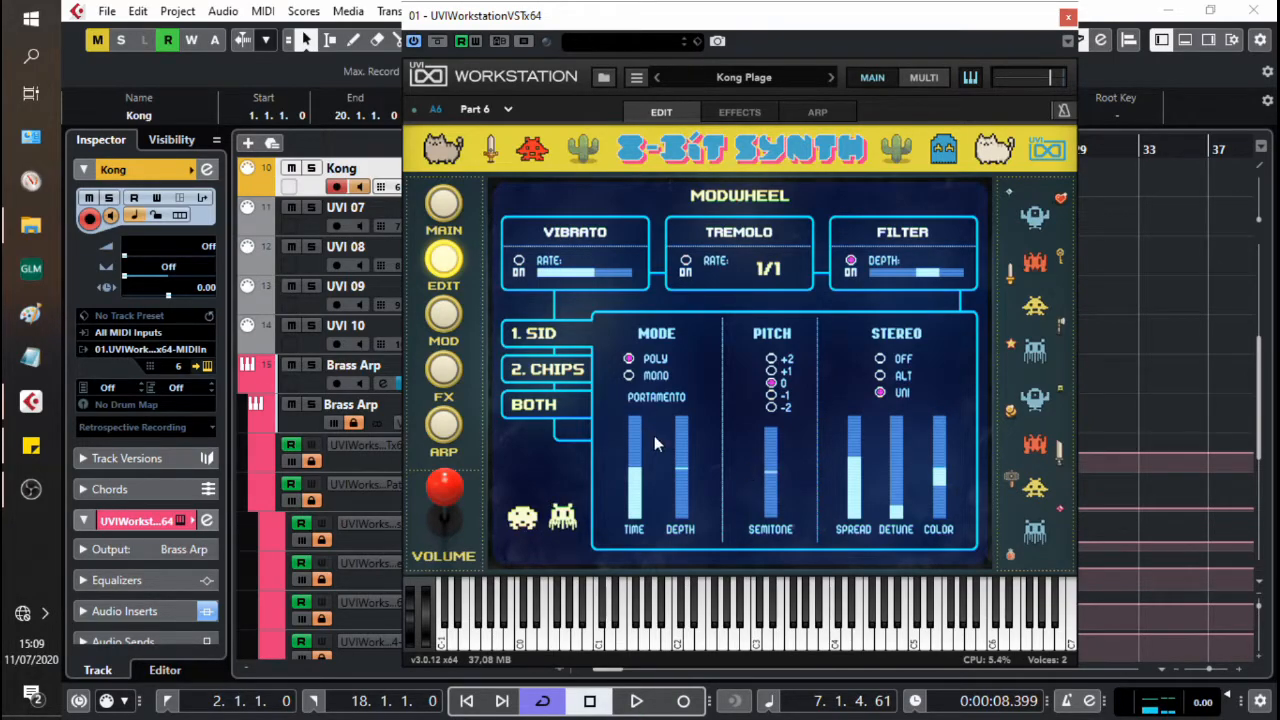
Step: Return to the first layer's Edit settings, raise its stereo Color above -2 during playback, and stop playback
click(545, 372)
mouse_move(944, 478)
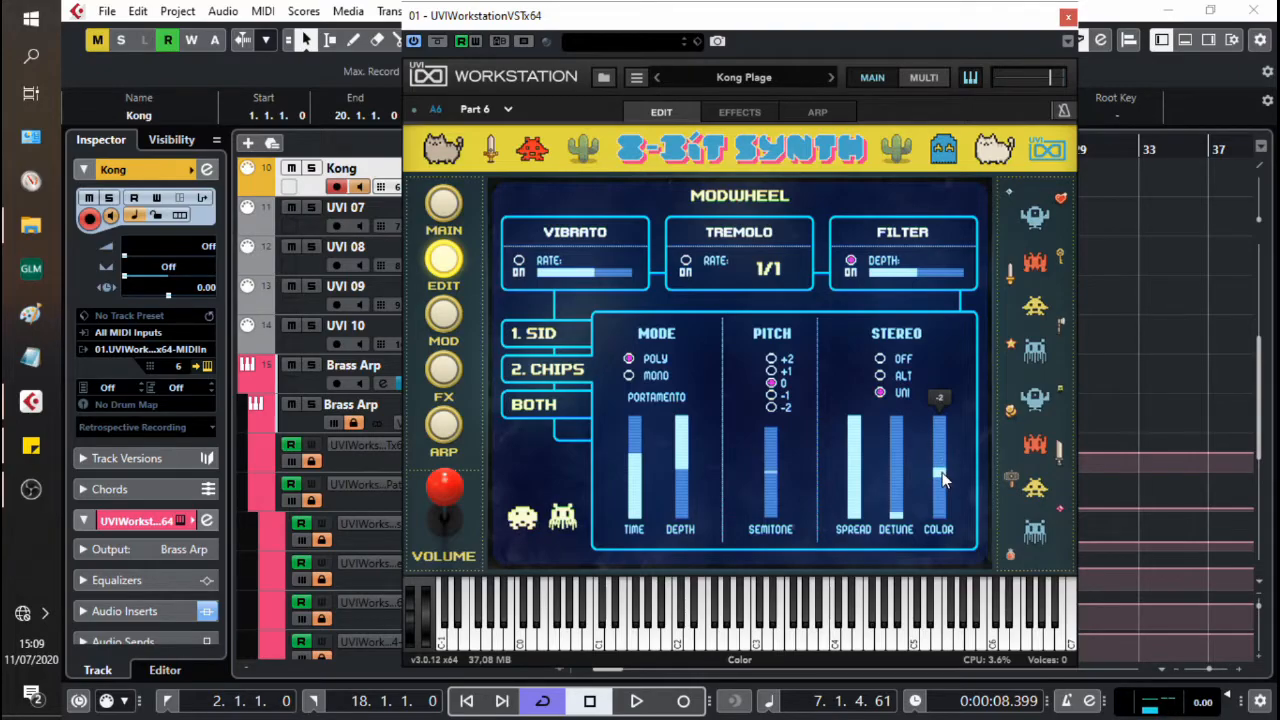
key(space)
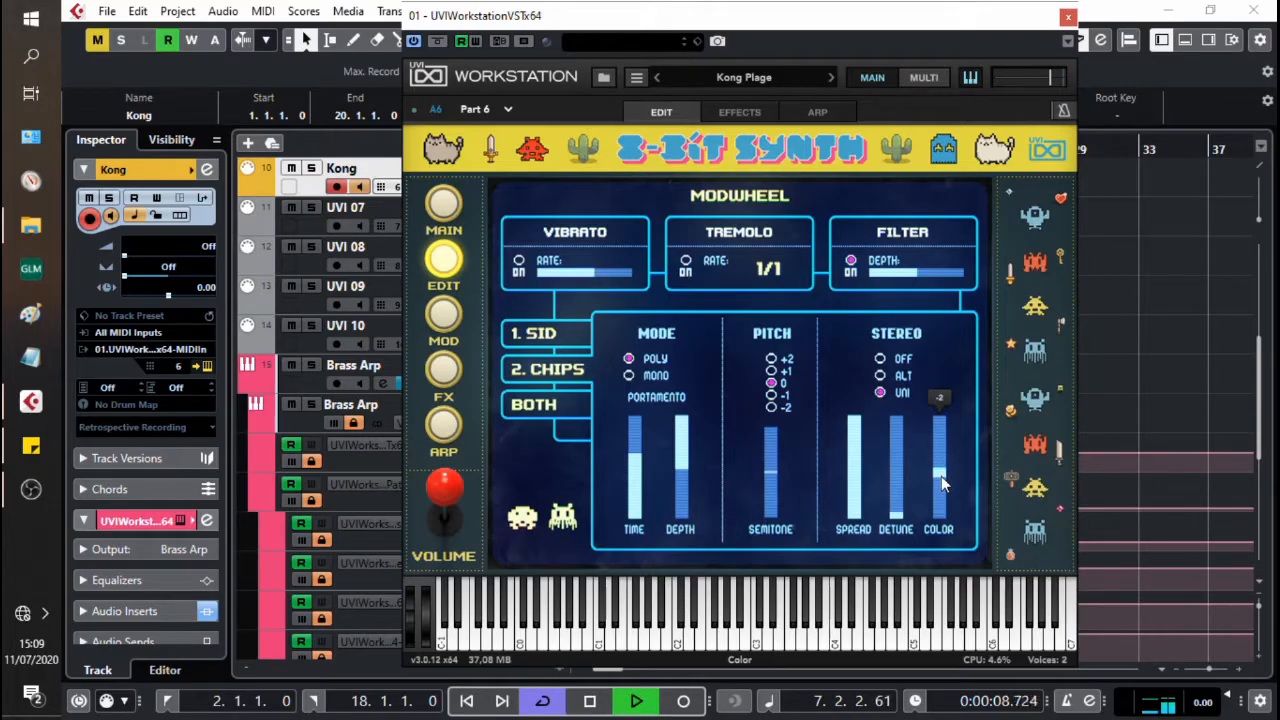
drag(941, 474, 946, 460)
key(space)
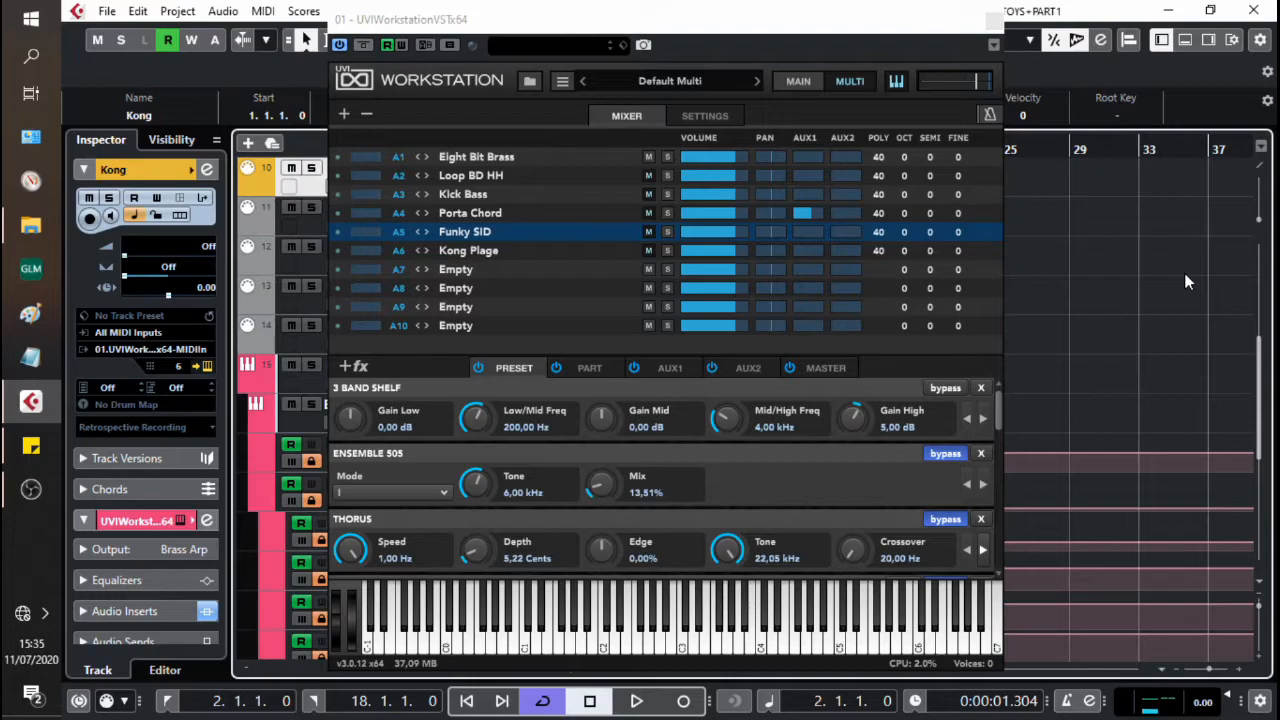
Step: Play the full production from bar 2 with the multi's mixer in view
key(space)
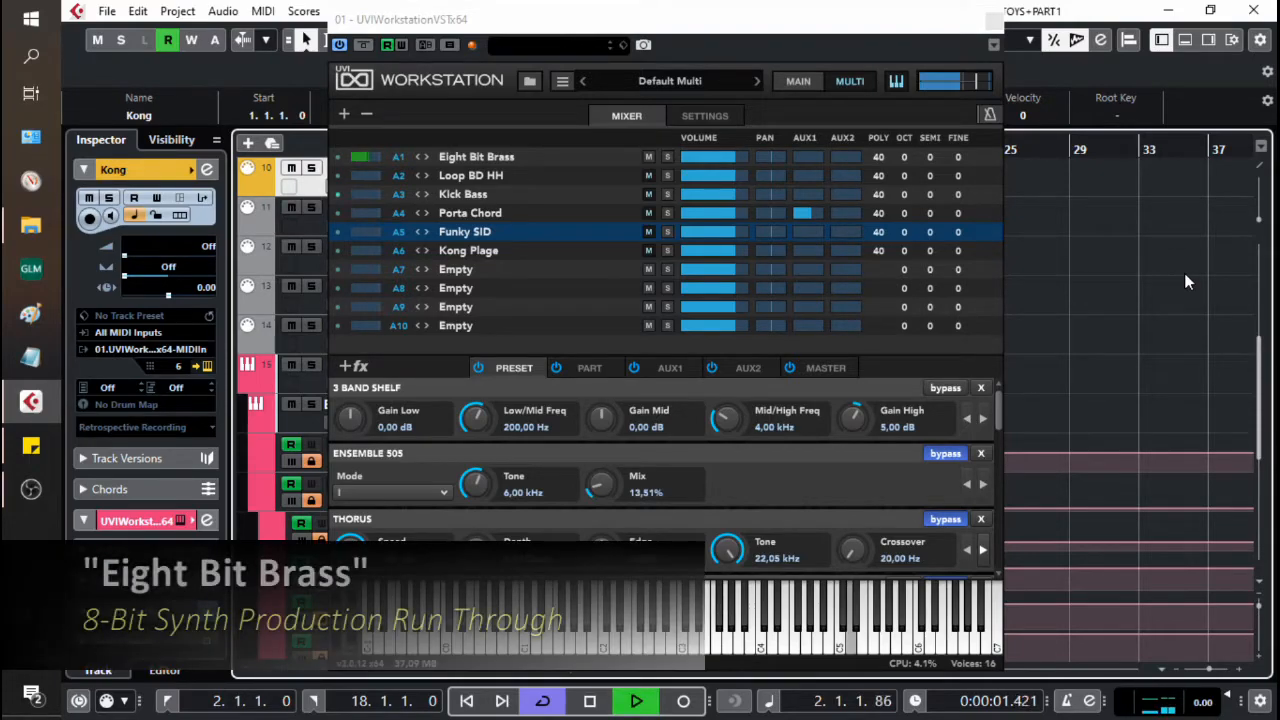